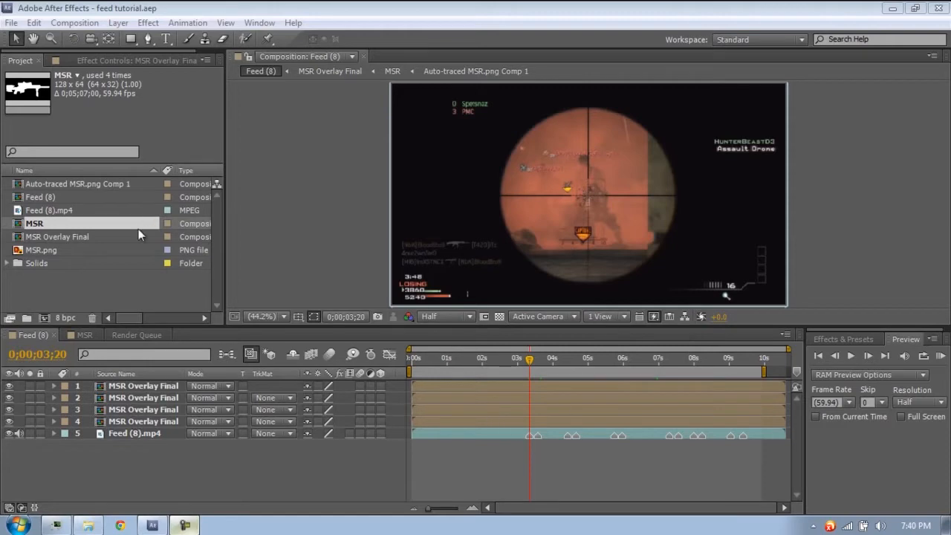
# Step: Open the MSR.png footage to examine the weapon image, and close its viewer
pyautogui.click(48, 249)
pyautogui.doubleClick(48, 248)
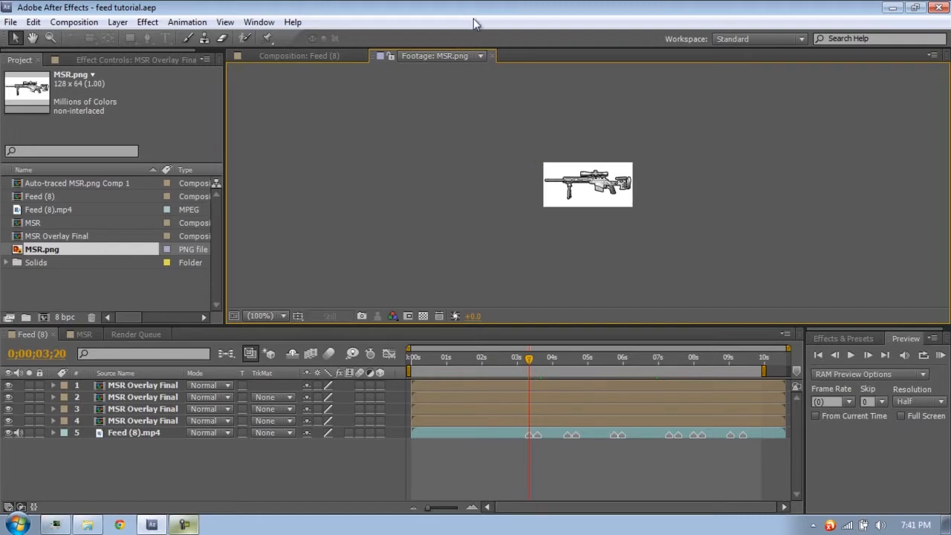
pyautogui.click(492, 56)
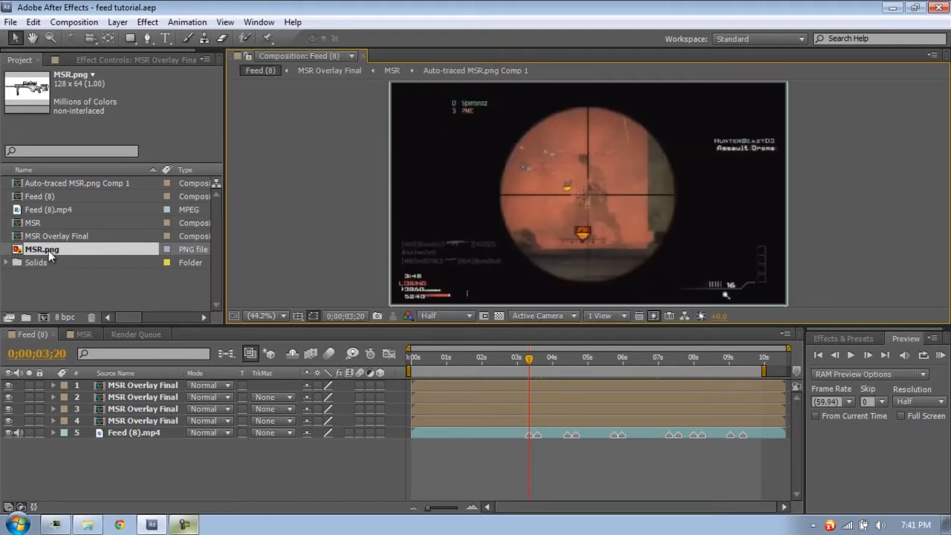
# Step: Create a new composition from MSR.png and display it at 400% magnification and Full resolution
pyautogui.moveTo(44, 249); pyautogui.dragTo(48, 318)
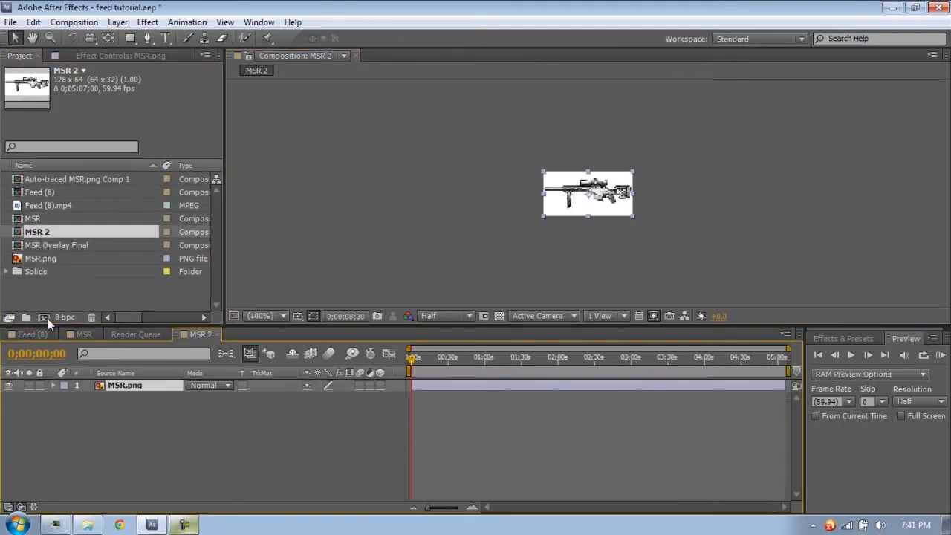
pyautogui.click(262, 316)
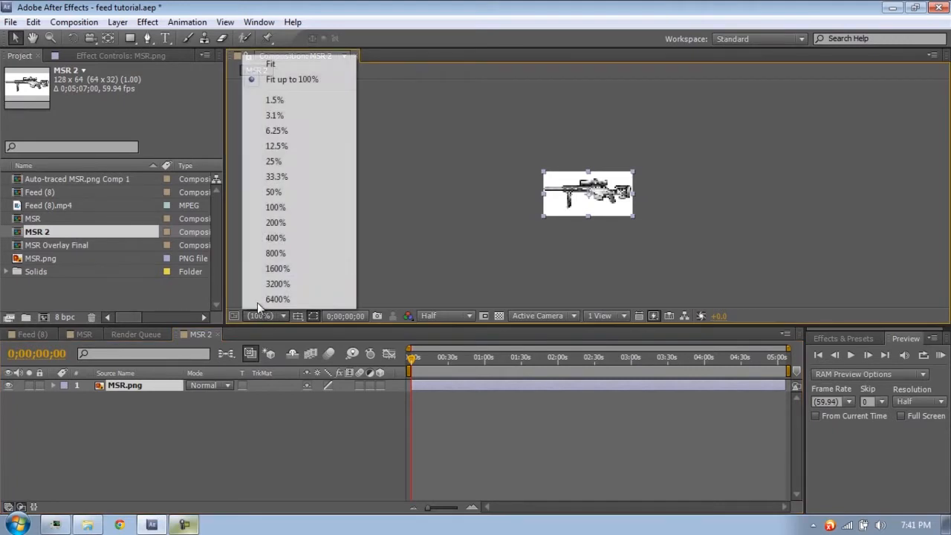
pyautogui.click(276, 238)
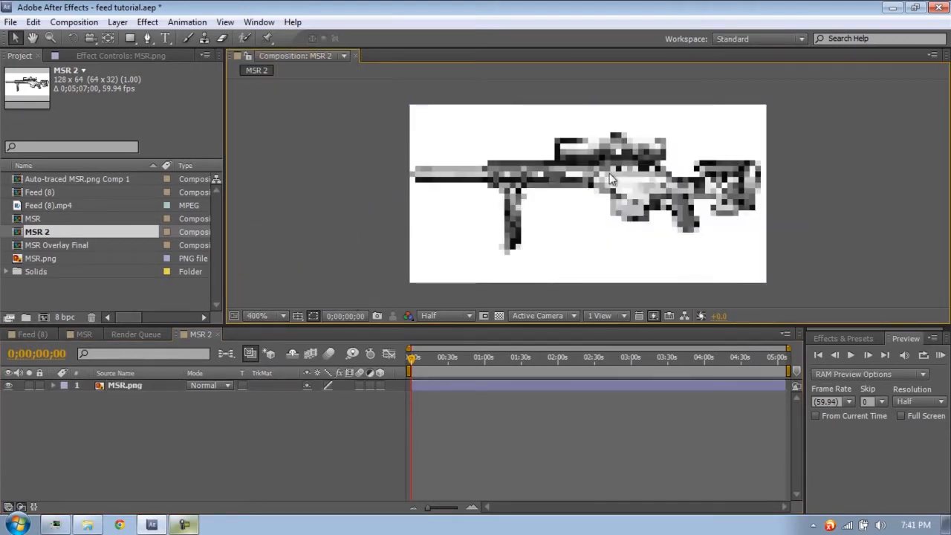
pyautogui.click(462, 316)
pyautogui.click(448, 350)
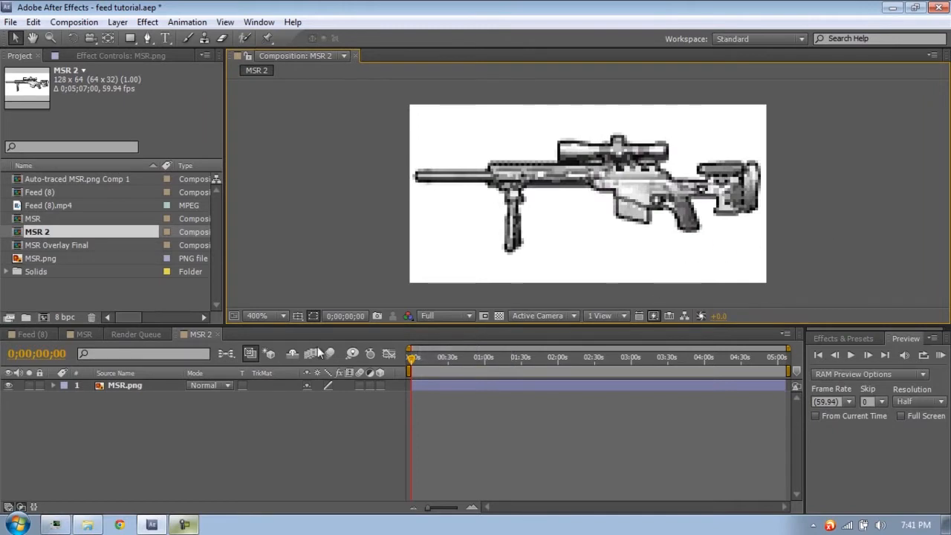
# Step: Flip the MSR.png layer horizontally by unlinking its scale proportions and setting the horizontal scale to -100%
pyautogui.click(159, 383)
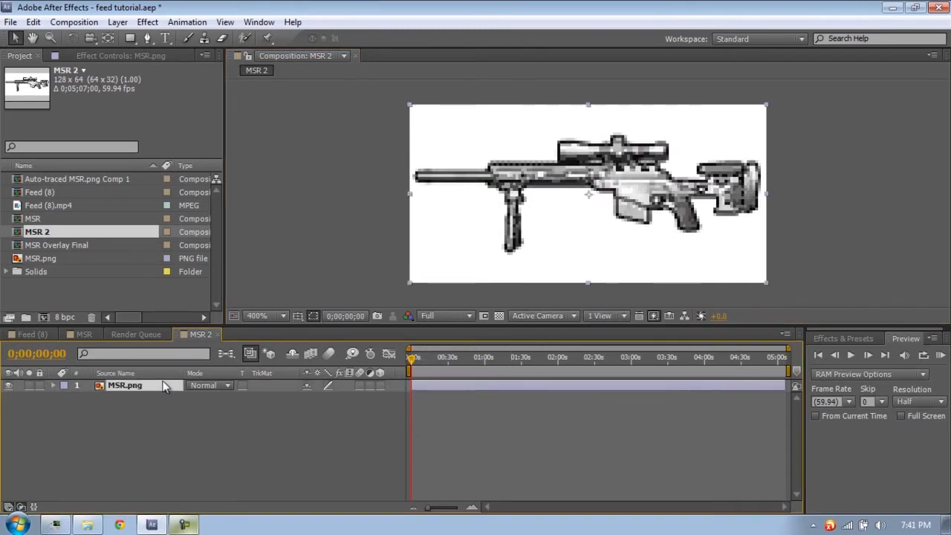
pyautogui.click(816, 333)
pyautogui.click(116, 22)
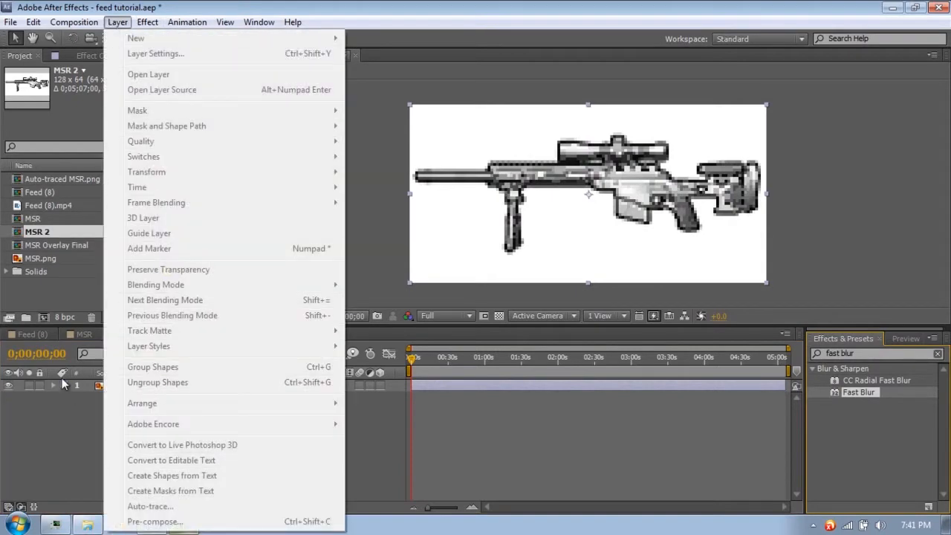
pyautogui.click(88, 392)
pyautogui.click(95, 388)
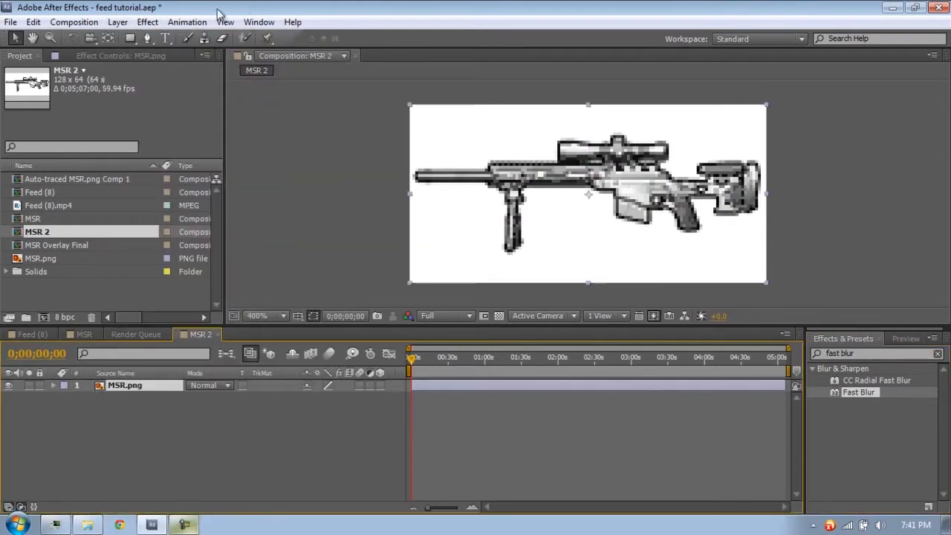
pyautogui.press('s')
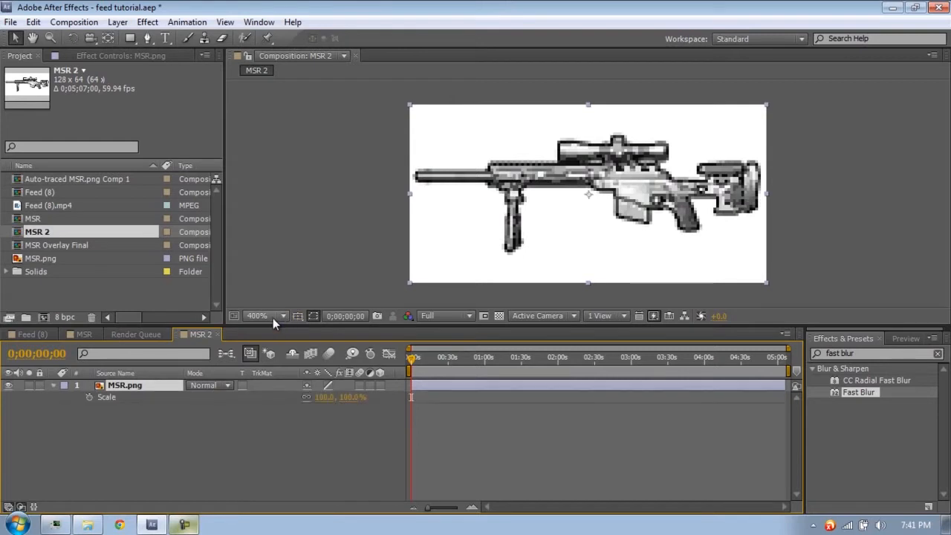
pyautogui.click(305, 397)
pyautogui.click(324, 397)
pyautogui.click(320, 398)
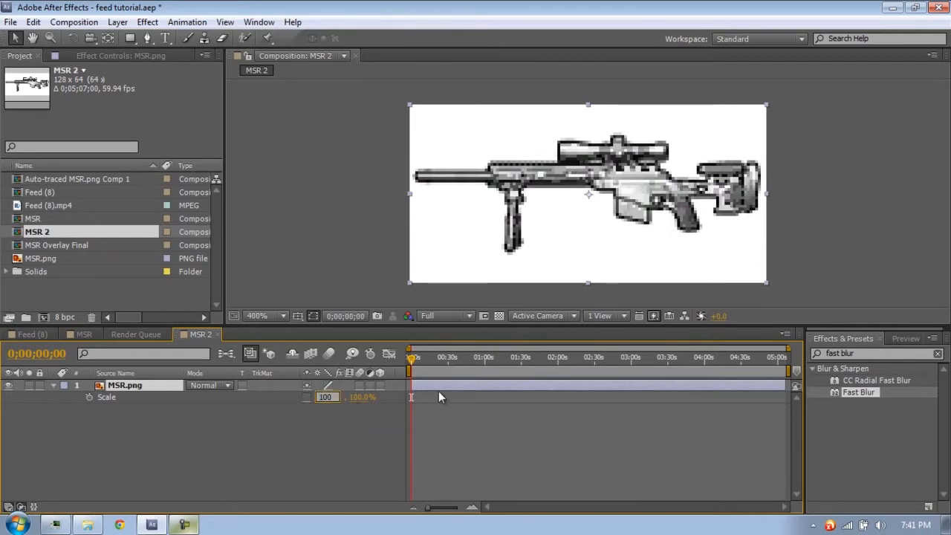
pyautogui.write('-')
pyautogui.press('Return')
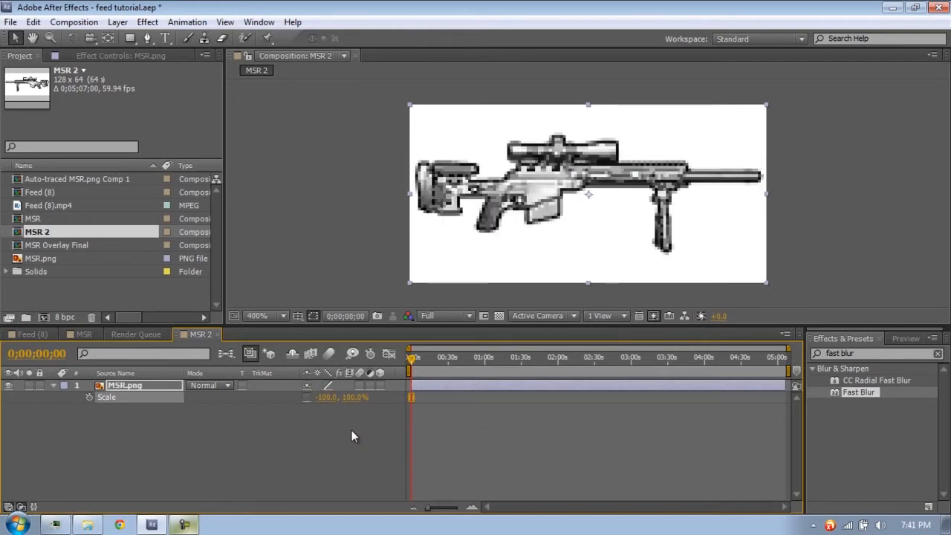
pyautogui.click(341, 420)
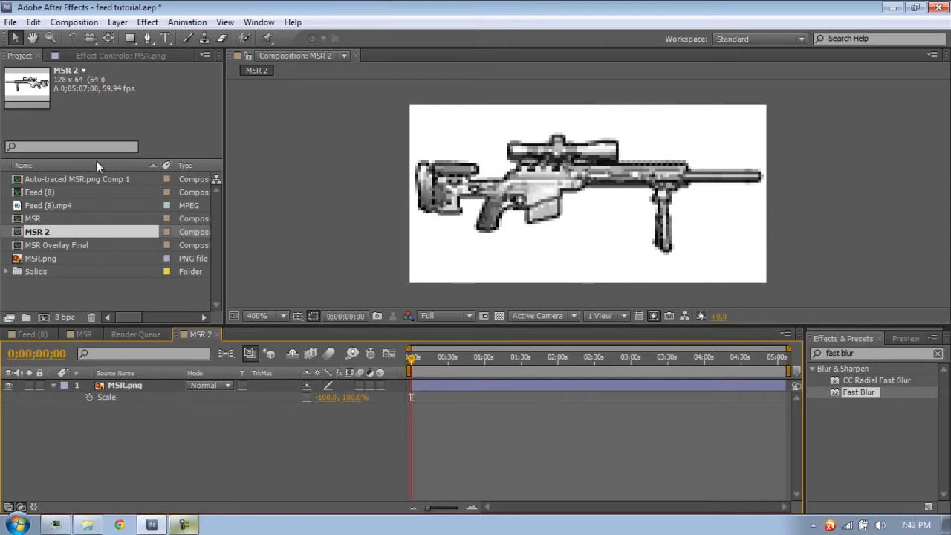
# Step: Auto-trace the current frame of the MSR.png layer using the Luminance channel, applying the result to a new layer
pyautogui.click(122, 386)
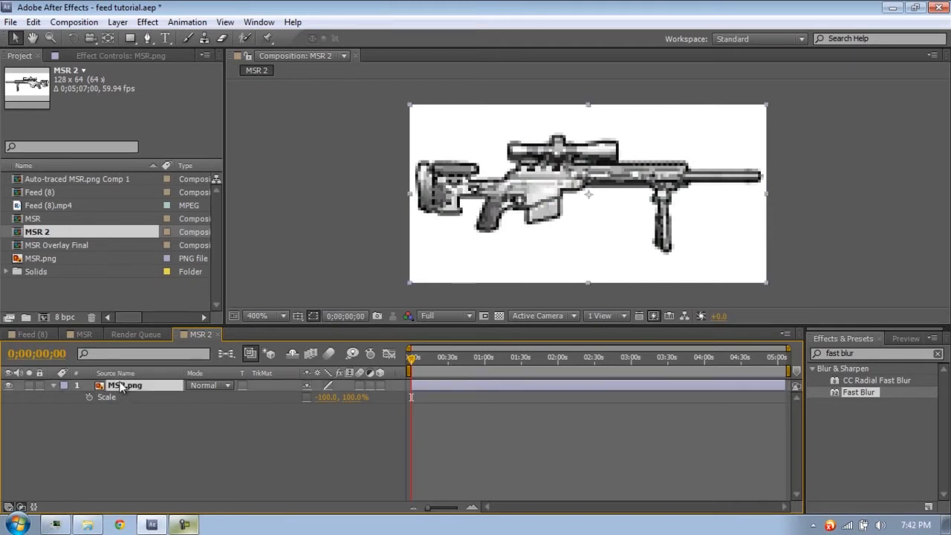
pyautogui.click(118, 21)
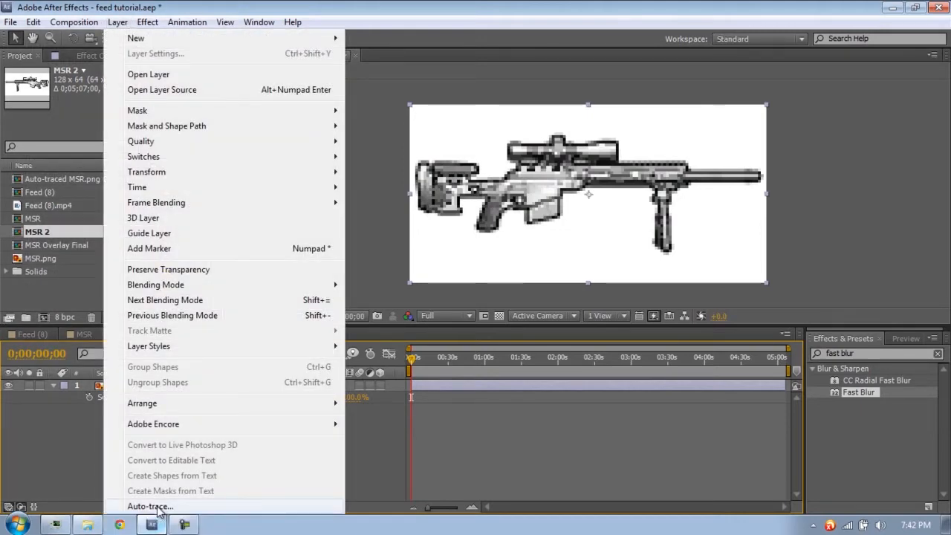
pyautogui.click(152, 507)
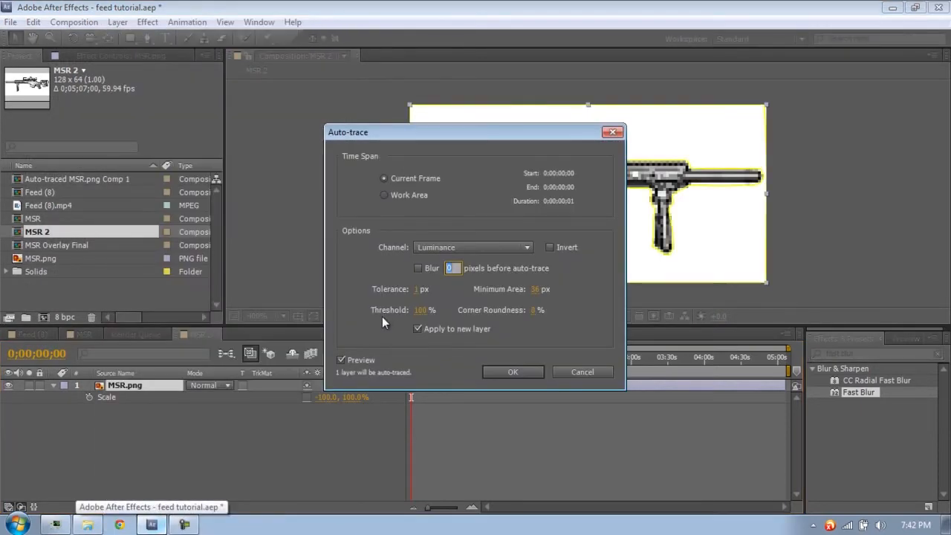
pyautogui.moveTo(486, 129); pyautogui.dragTo(233, 90)
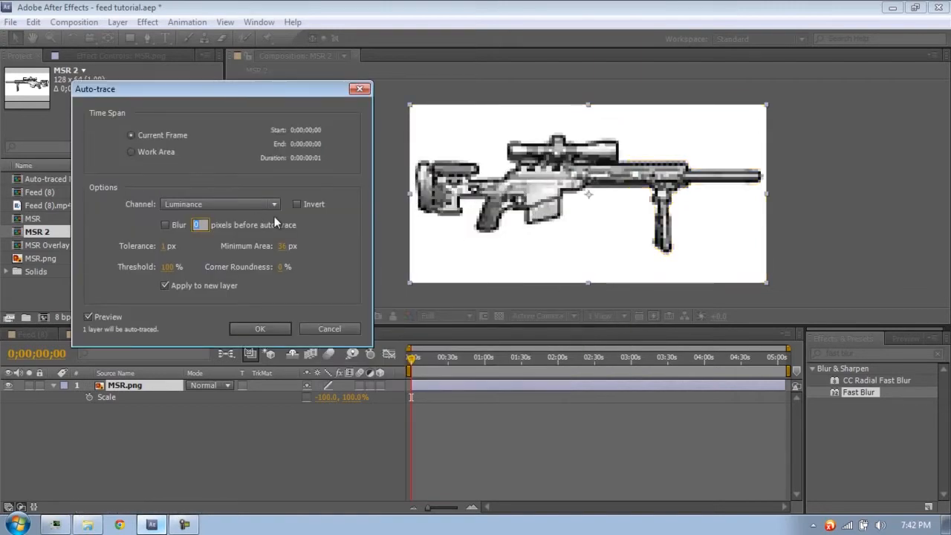
pyautogui.moveTo(249, 83); pyautogui.dragTo(258, 63)
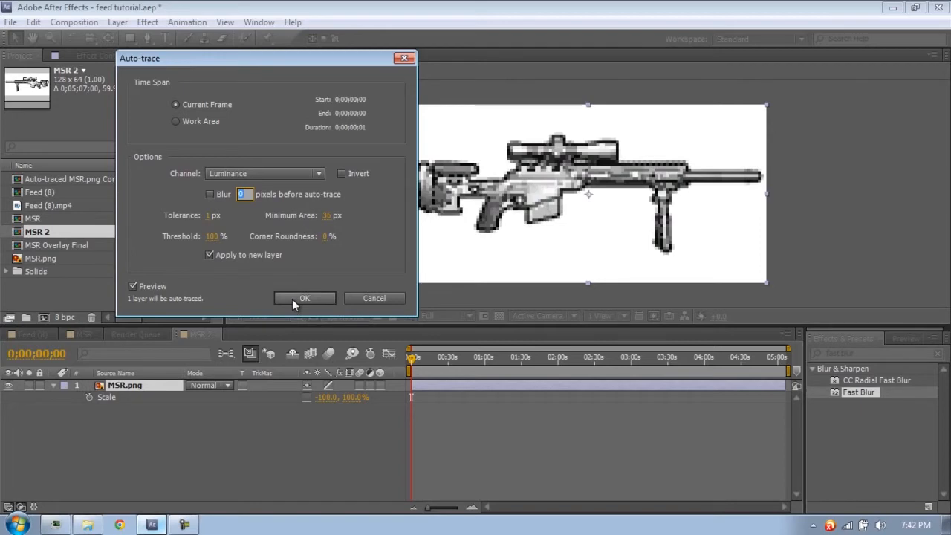
pyautogui.click(220, 171)
pyautogui.click(170, 172)
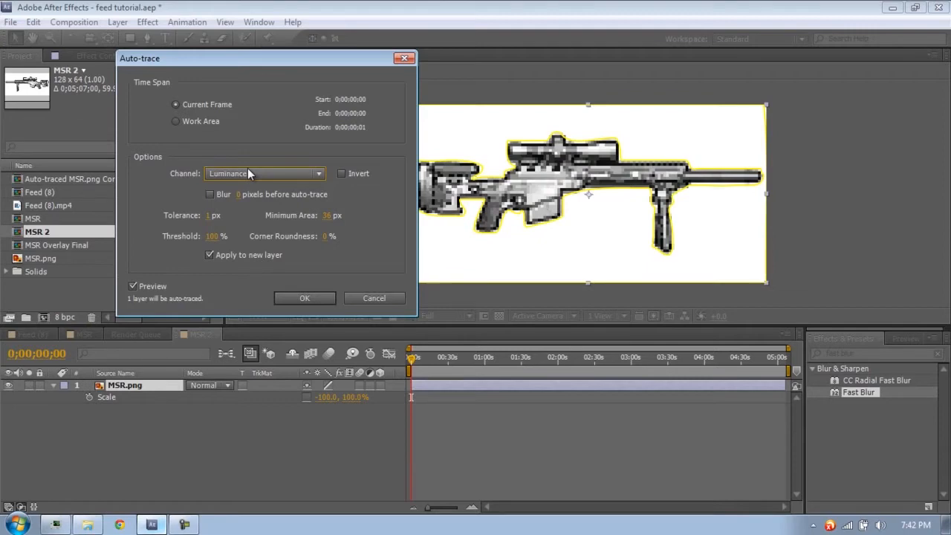
pyautogui.click(300, 298)
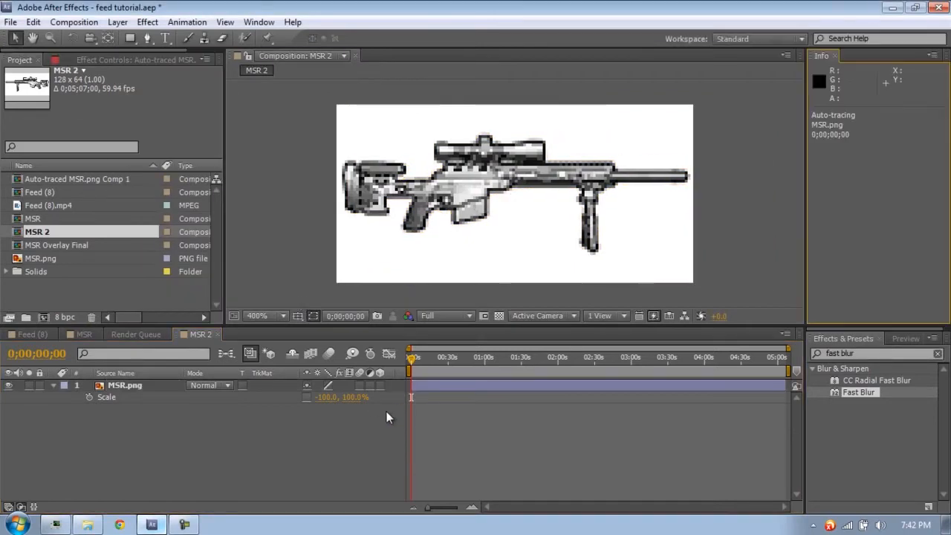
pyautogui.click(834, 55)
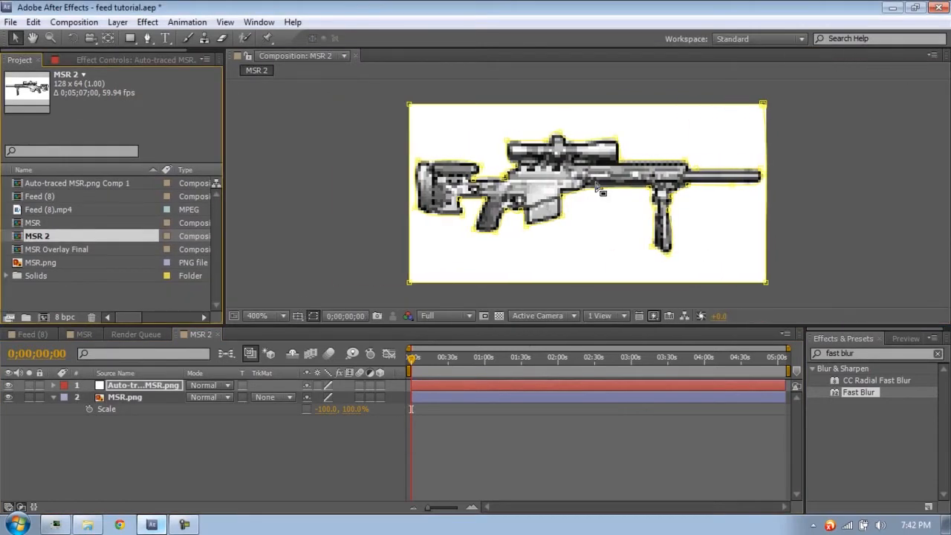
# Step: Delete the original MSR.png layer from the composition, keeping the auto-traced layer
pyautogui.click(138, 389)
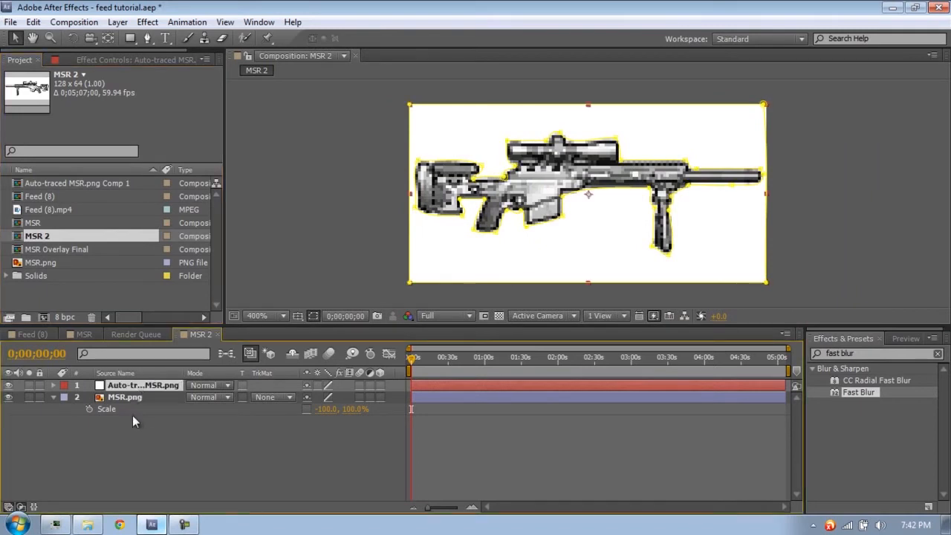
pyautogui.click(141, 402)
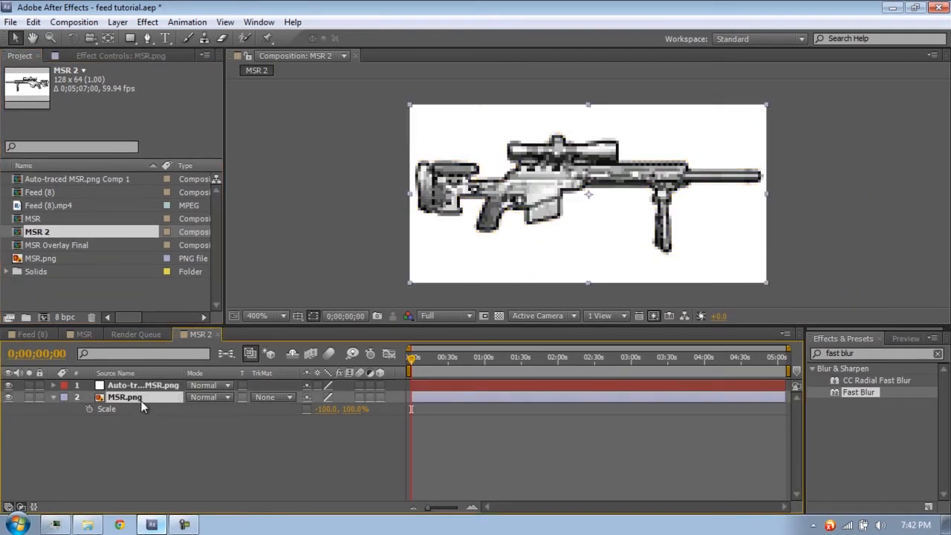
pyautogui.press('Delete')
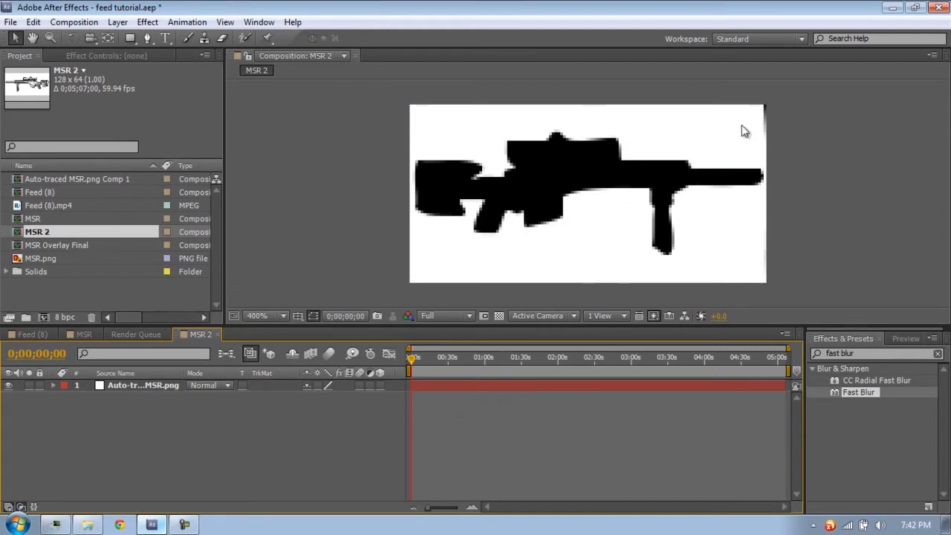
# Step: Find the Fill effect and apply it to the auto-traced layer
pyautogui.moveTo(889, 353); pyautogui.dragTo(781, 358)
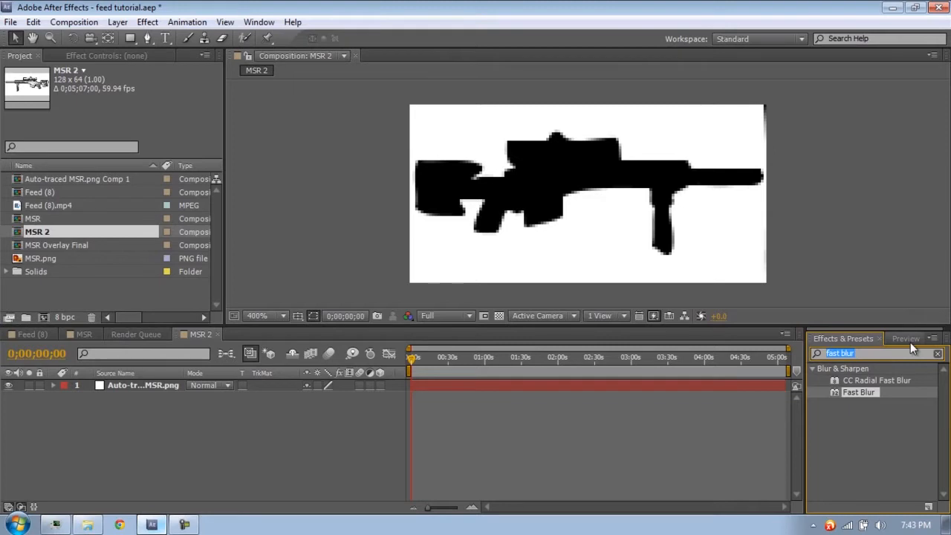
pyautogui.write('fill')
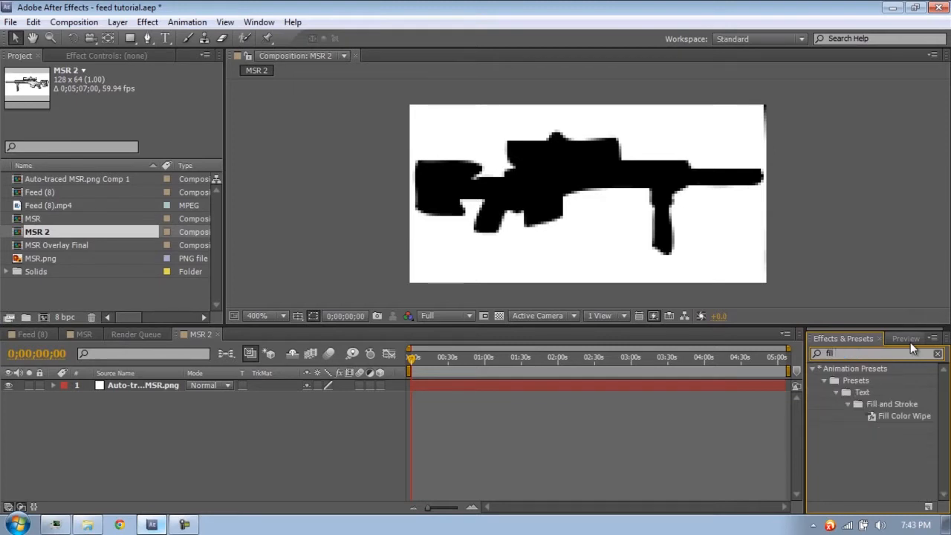
pyautogui.moveTo(852, 451); pyautogui.dragTo(751, 385)
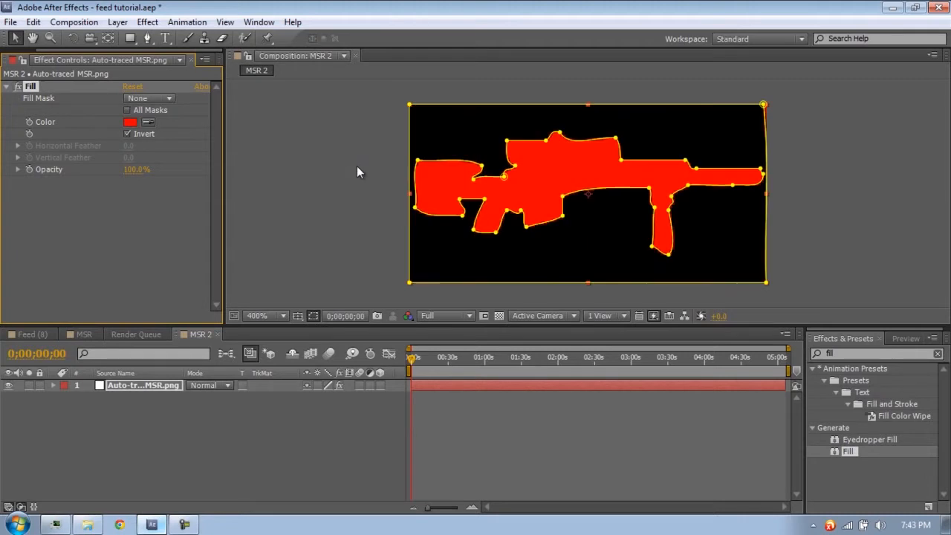
pyautogui.click(357, 182)
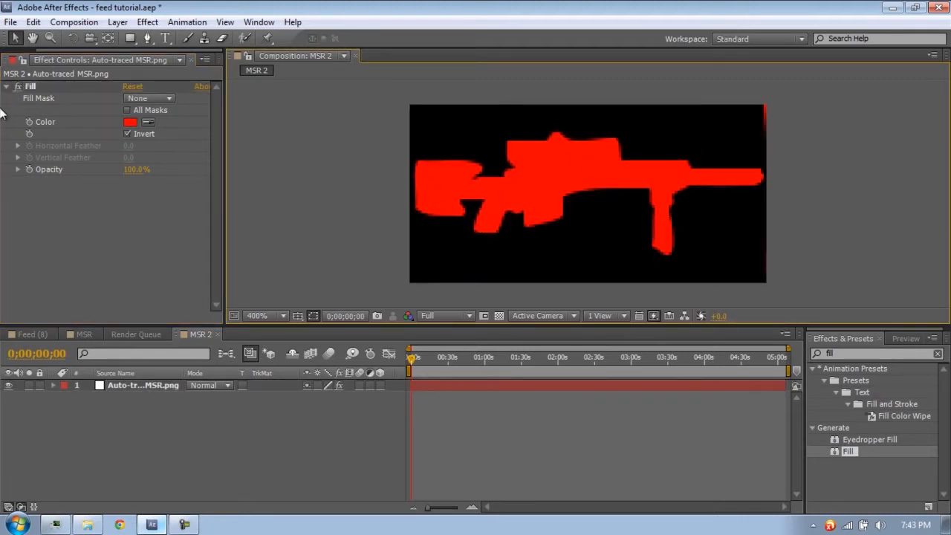
# Step: Set the Fill effect's colour to white (FFFFFF)
pyautogui.click(131, 122)
pyautogui.moveTo(366, 208); pyautogui.dragTo(309, 175)
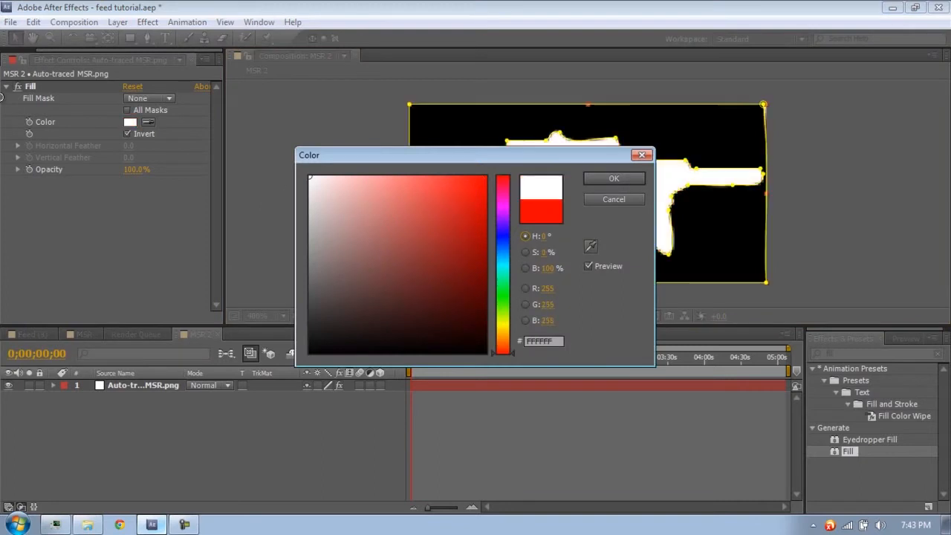
pyautogui.click(610, 180)
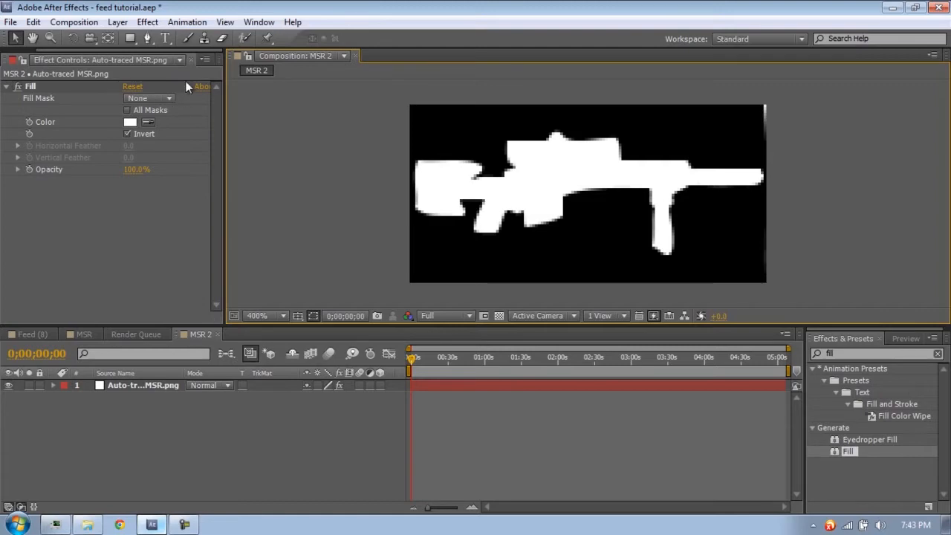
# Step: Pre-compose the auto-traced layer, moving all attributes into the new composition
pyautogui.click(117, 22)
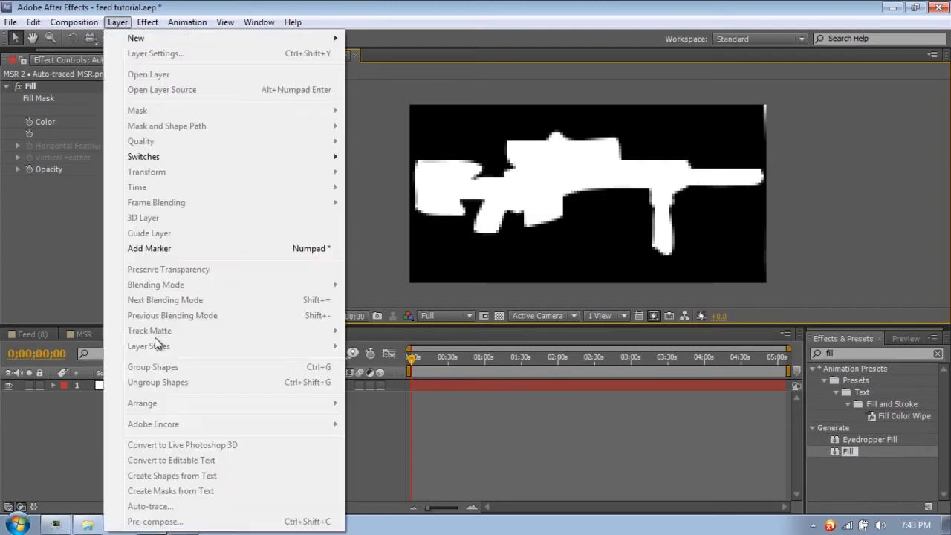
pyautogui.click(98, 388)
pyautogui.click(124, 22)
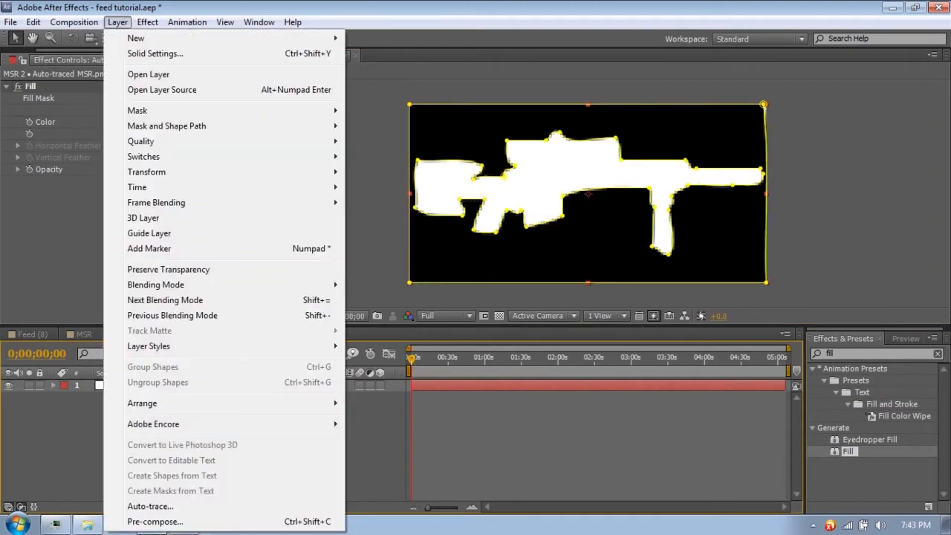
pyautogui.click(153, 521)
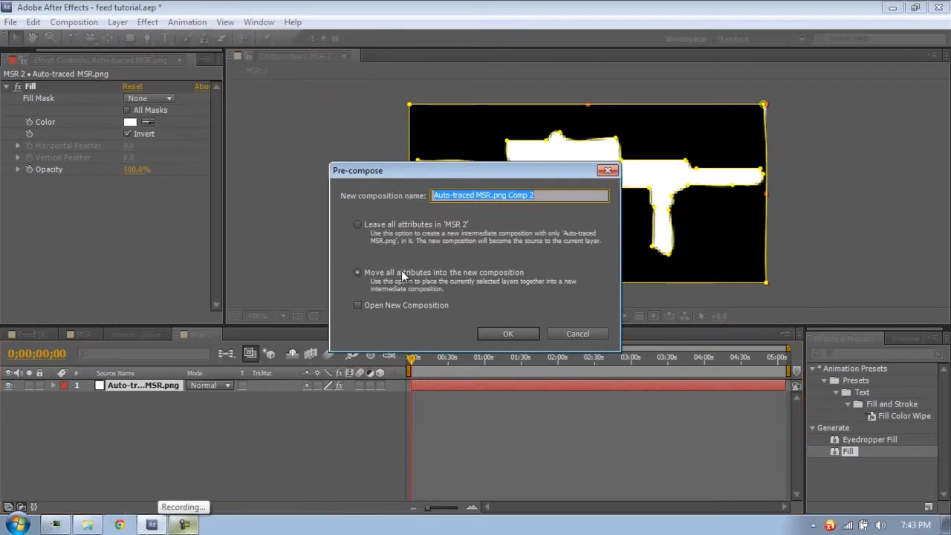
pyautogui.click(509, 334)
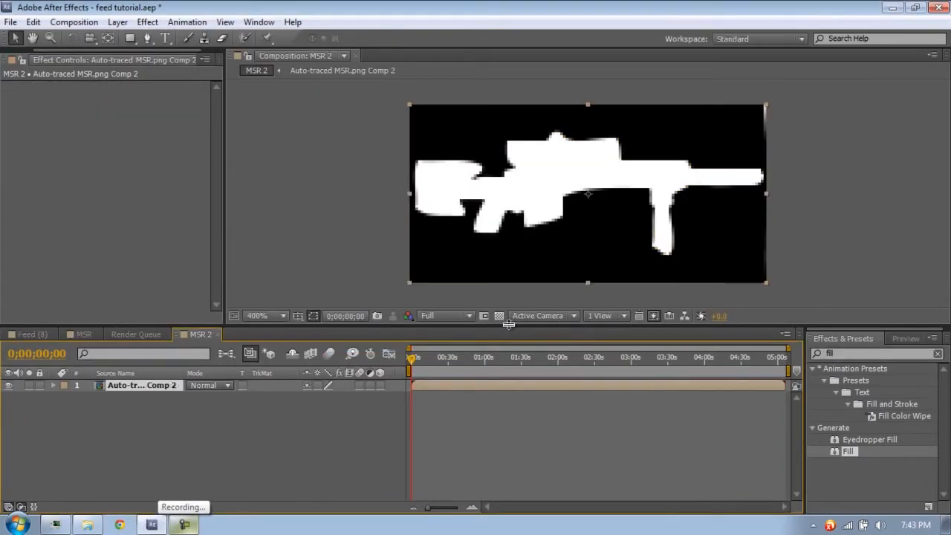
# Step: Draw a closed Pen mask around the weapon silhouette on the pre-composed layer, leaving out the stray strip along the composition's right edge
pyautogui.click(147, 22)
pyautogui.moveTo(127, 24)
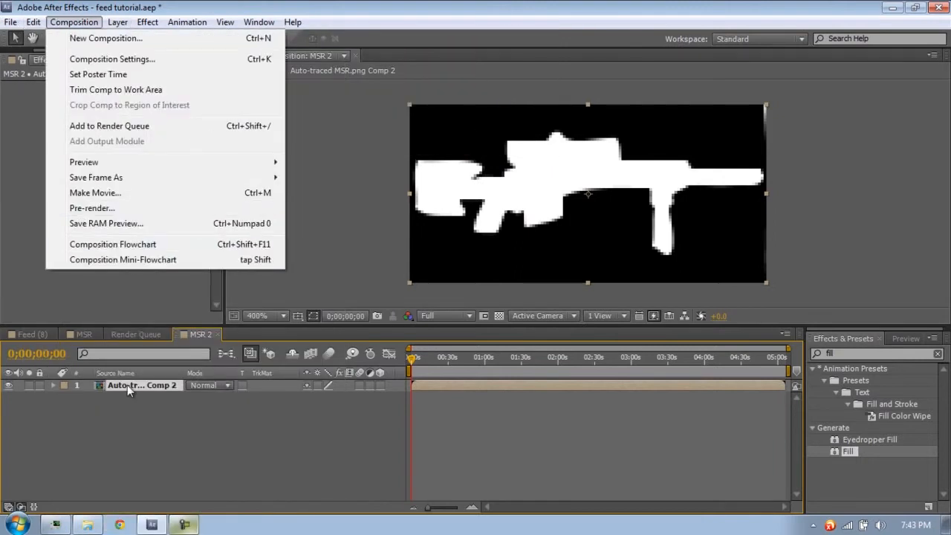
pyautogui.click(132, 382)
pyautogui.click(148, 38)
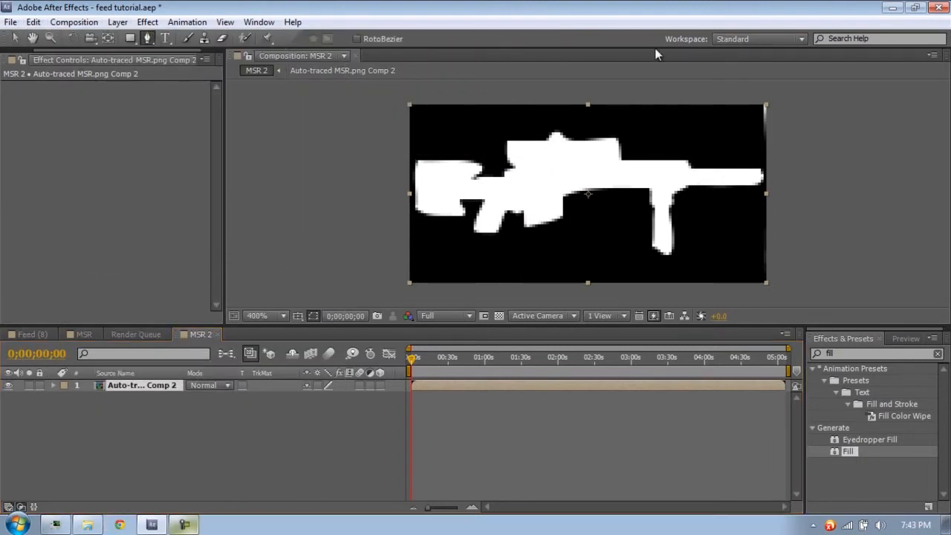
pyautogui.click(629, 92)
pyautogui.click(752, 153)
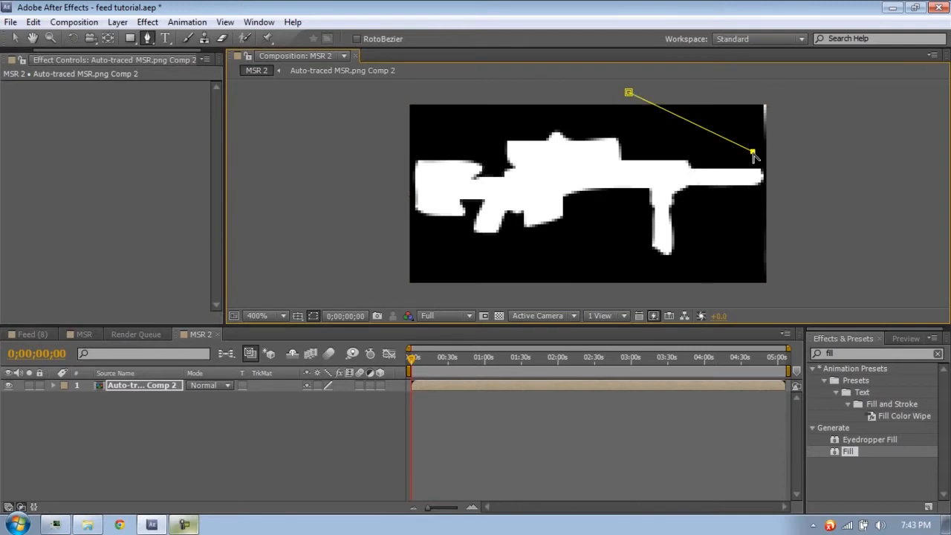
pyautogui.click(767, 164)
pyautogui.click(775, 176)
pyautogui.click(755, 209)
pyautogui.click(712, 271)
pyautogui.click(612, 278)
pyautogui.click(445, 271)
pyautogui.click(386, 254)
pyautogui.click(385, 199)
pyautogui.click(420, 120)
pyautogui.click(545, 107)
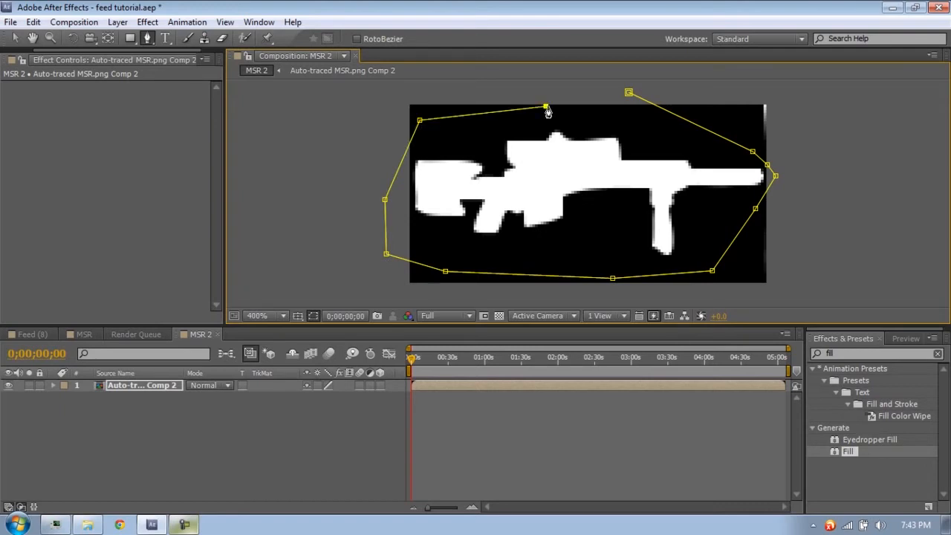
pyautogui.click(629, 93)
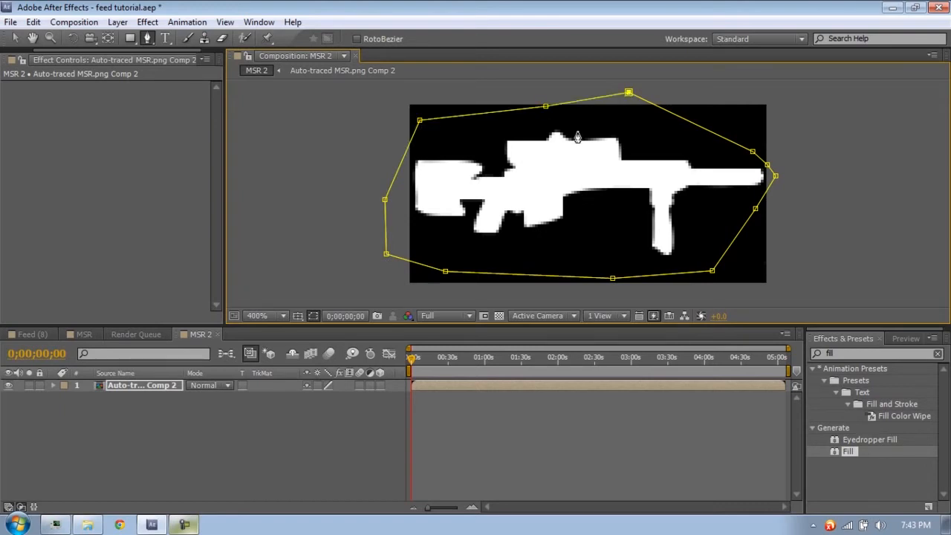
pyautogui.click(15, 38)
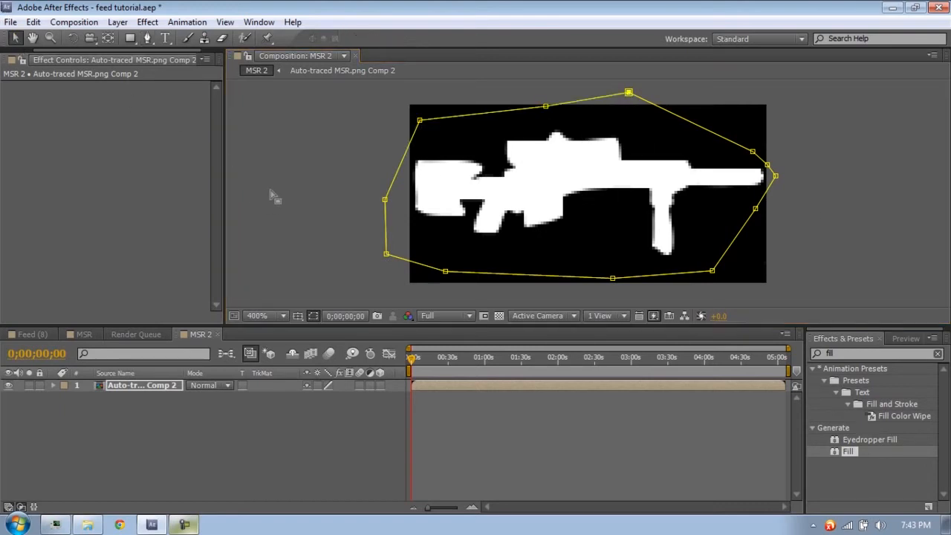
pyautogui.click(324, 154)
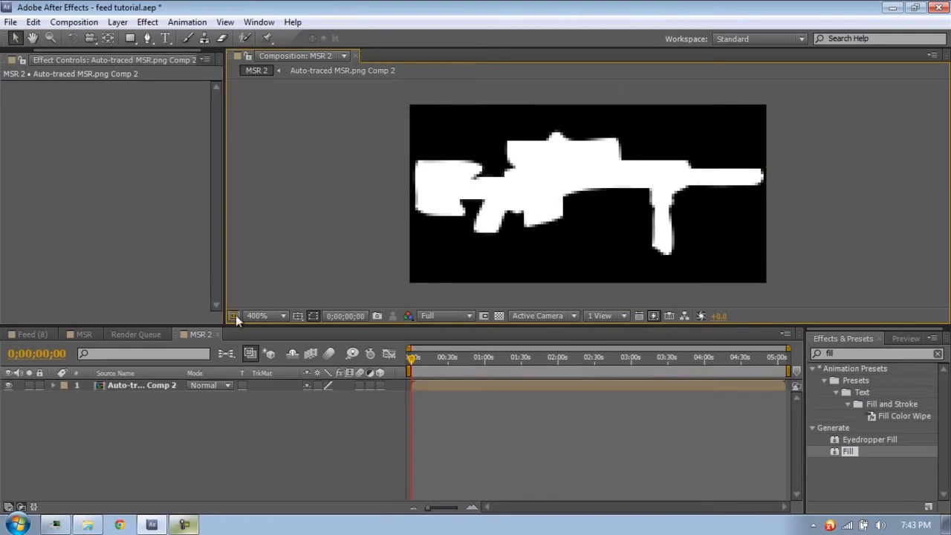
pyautogui.click(145, 373)
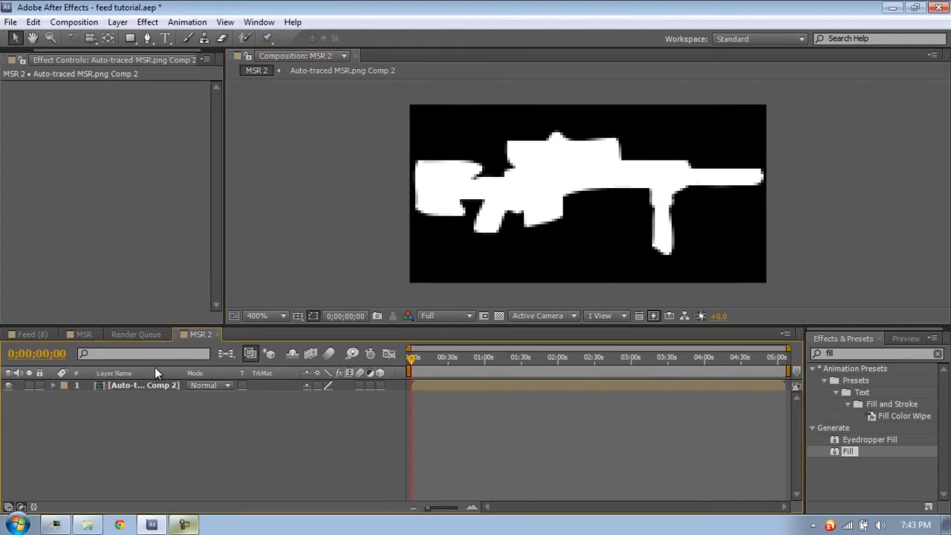
# Step: Delete the four MSR Overlay Final layers from the Feed (8) composition, keeping only the Feed (8).mp4 footage
pyautogui.click(20, 335)
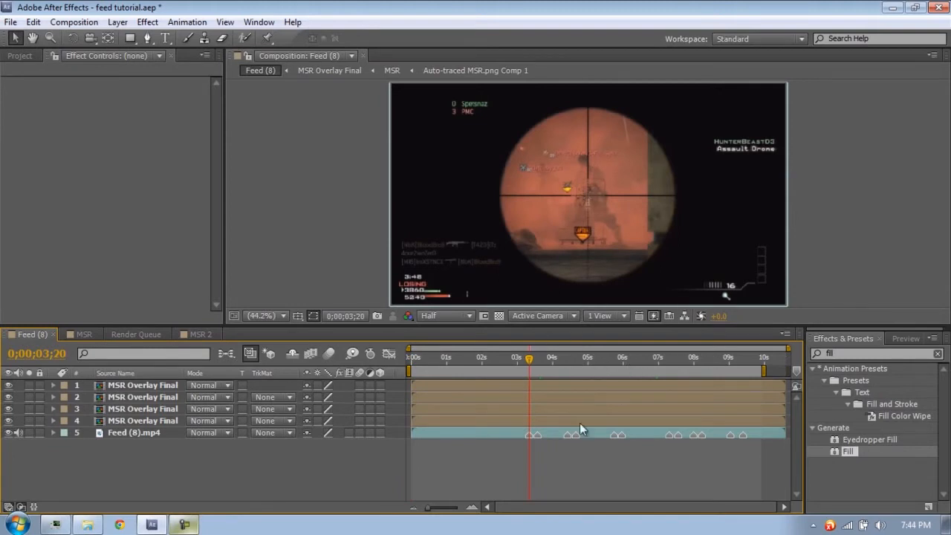
pyautogui.click(115, 421)
pyautogui.click(123, 387)
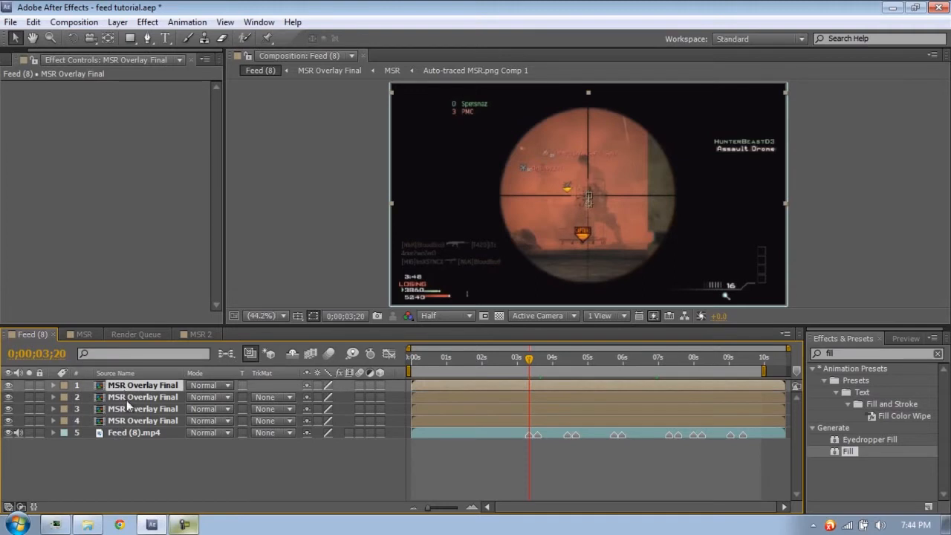
pyautogui.keyDown('shift'); pyautogui.click(128, 421); pyautogui.keyUp('shift')
pyautogui.press('Delete')
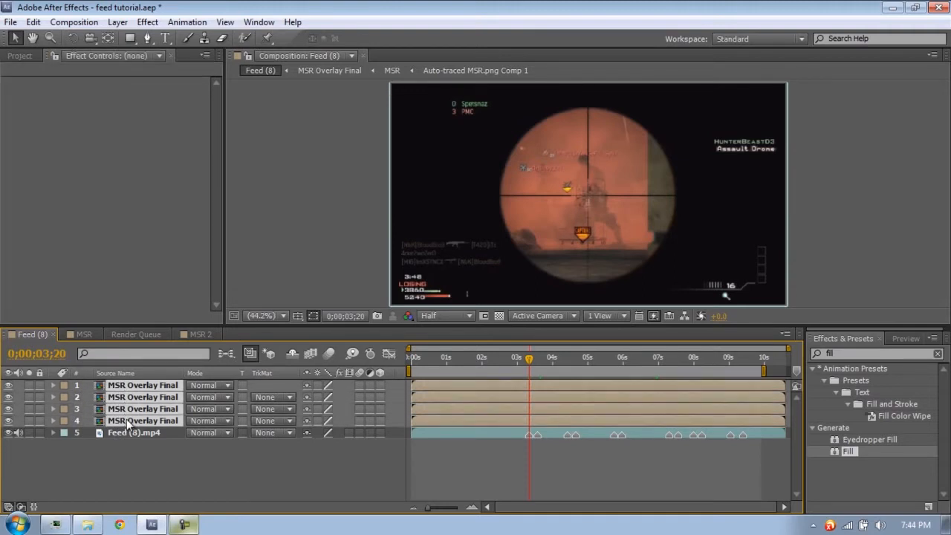
# Step: Magnify the composition view to 200% on the kill feed text in the gameplay footage
pyautogui.moveTo(427, 513); pyautogui.dragTo(447, 511)
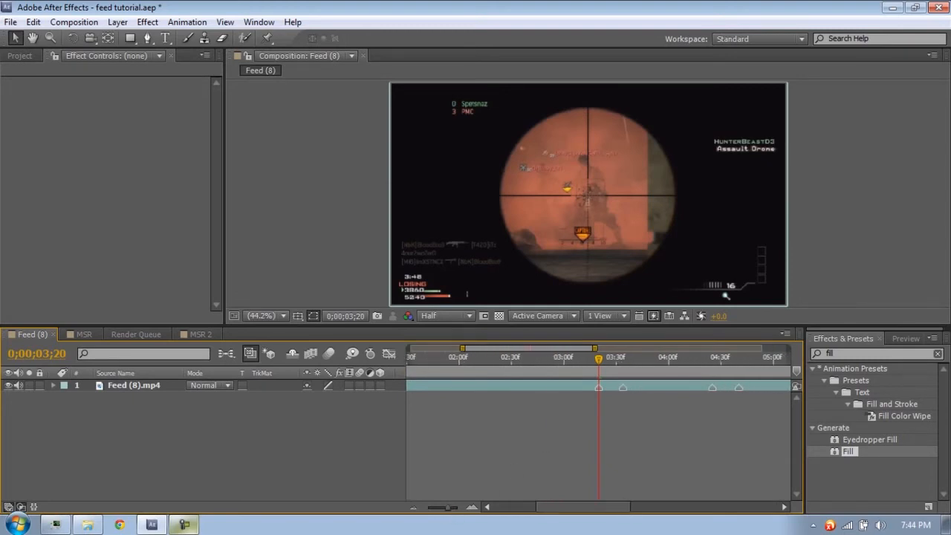
pyautogui.click(906, 338)
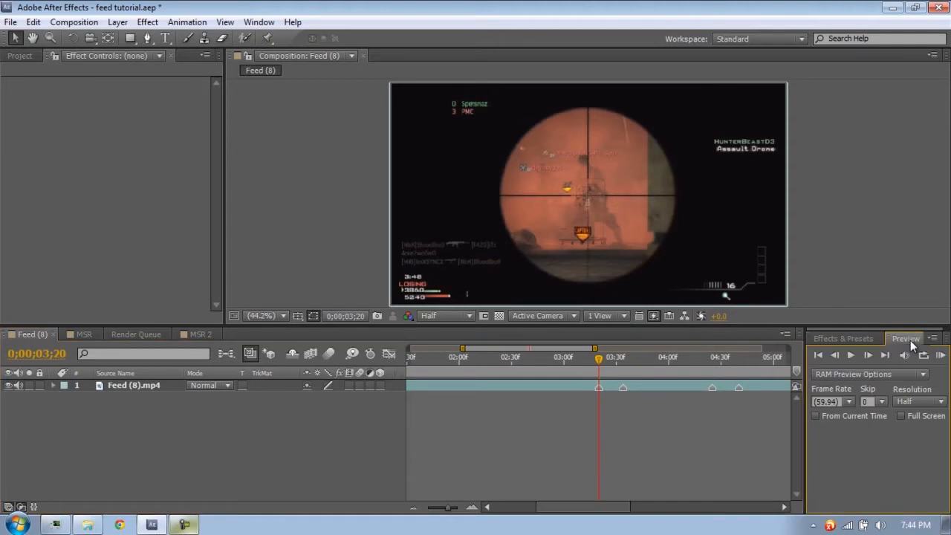
pyautogui.click(282, 320)
pyautogui.click(290, 220)
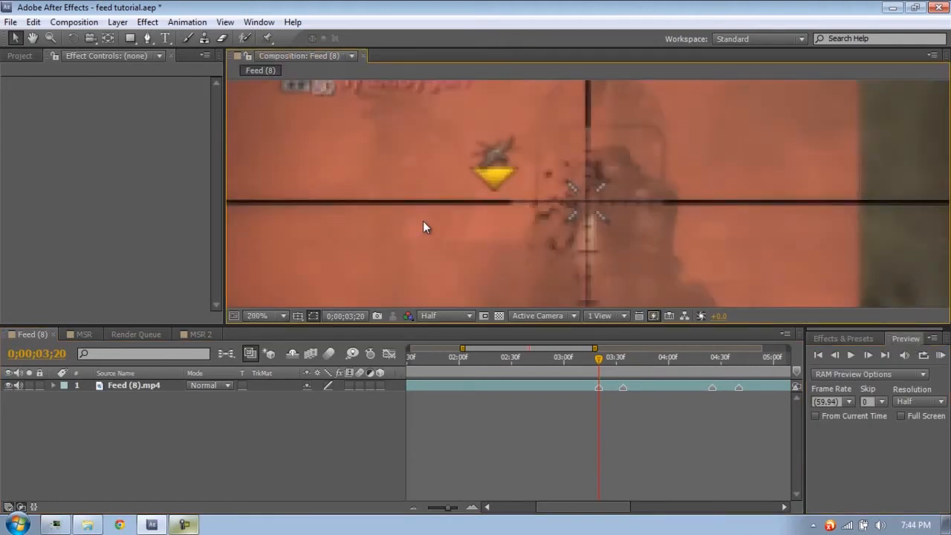
pyautogui.press('h')
pyautogui.moveTo(381, 235); pyautogui.dragTo(883, 67)
pyautogui.moveTo(707, 142); pyautogui.dragTo(705, 11)
pyautogui.moveTo(619, 178); pyautogui.dragTo(609, 246)
pyautogui.press('v')
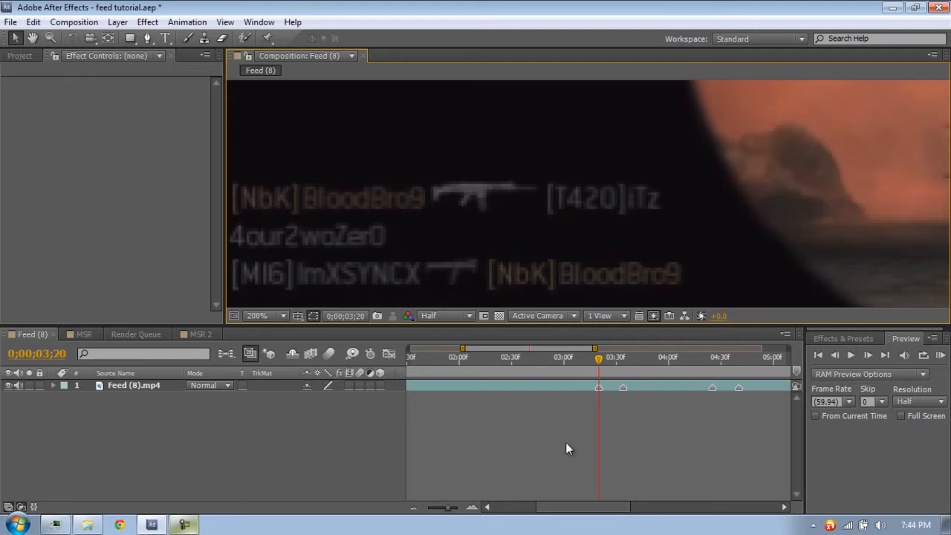
# Step: Step frame by frame from 0;00;03;20 to 0;00;03;25 to examine how the kill feed lines shift
pyautogui.click(474, 508)
pyautogui.moveTo(458, 508); pyautogui.dragTo(440, 518)
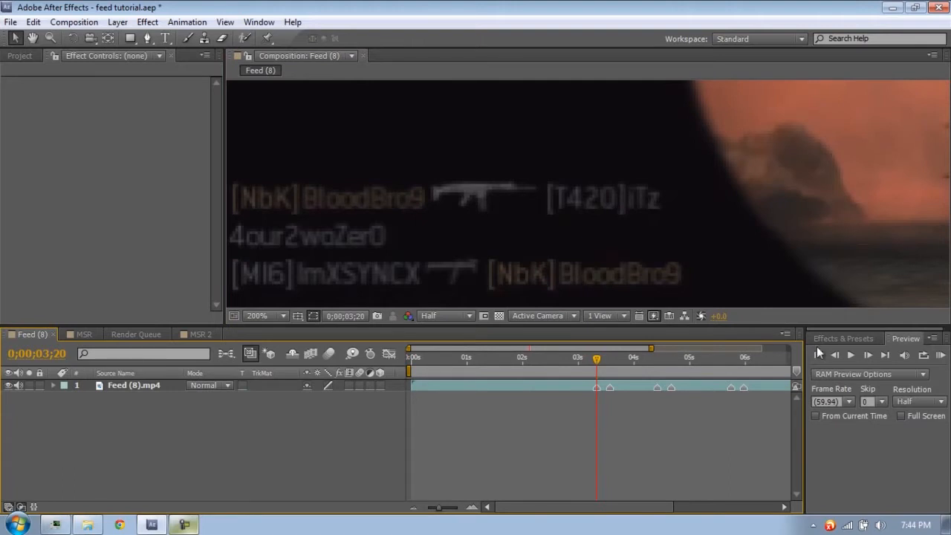
pyautogui.click(868, 355)
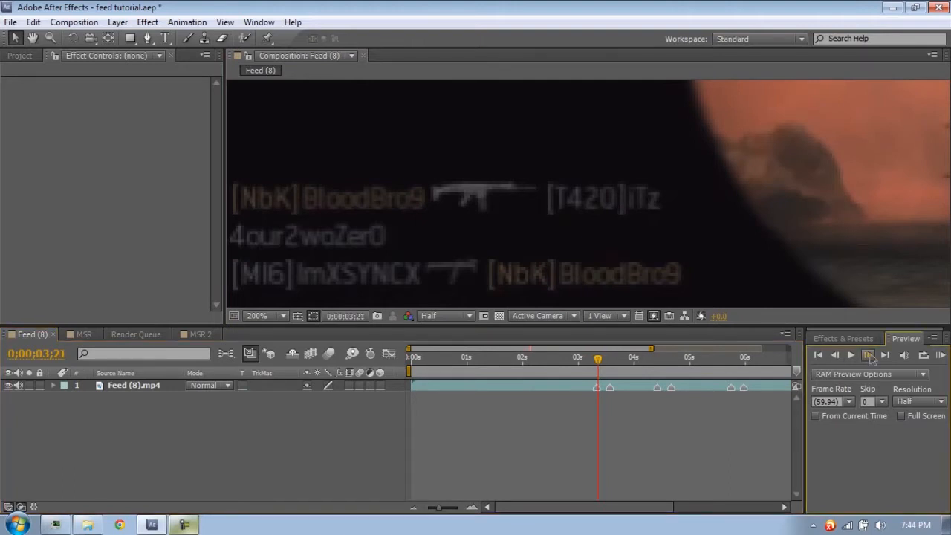
pyautogui.click(870, 356)
pyautogui.click(870, 355)
pyautogui.click(871, 356)
pyautogui.click(870, 356)
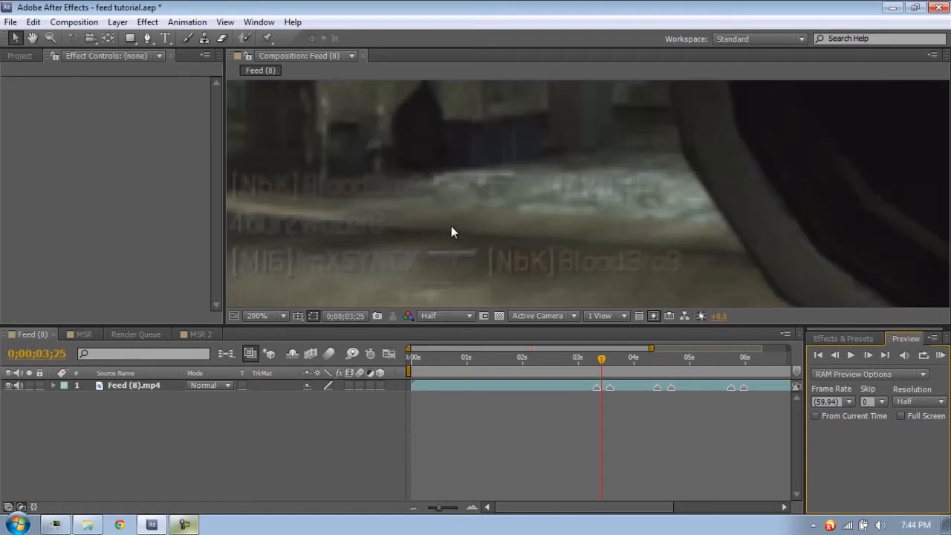
pyautogui.press('h')
pyautogui.moveTo(471, 213); pyautogui.dragTo(521, 185)
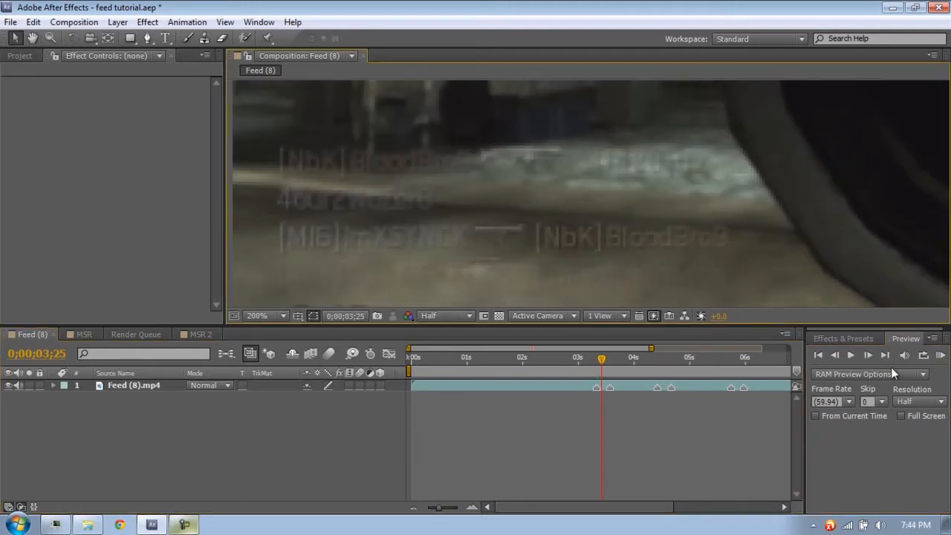
# Step: Examine the frames between 0;00;03;22 and 0;00;03;39 for where the first new kill line settles, around the second layer marker
pyautogui.click(819, 355)
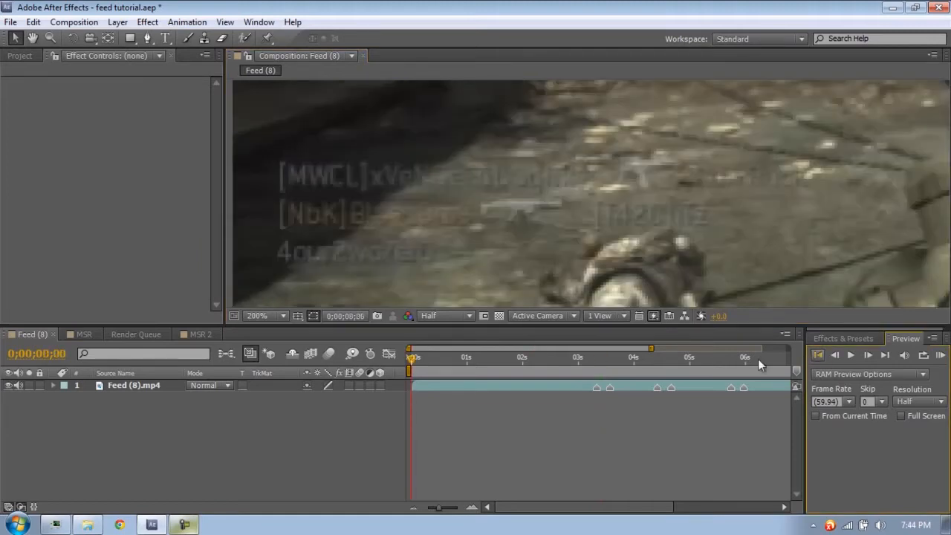
pyautogui.click(599, 358)
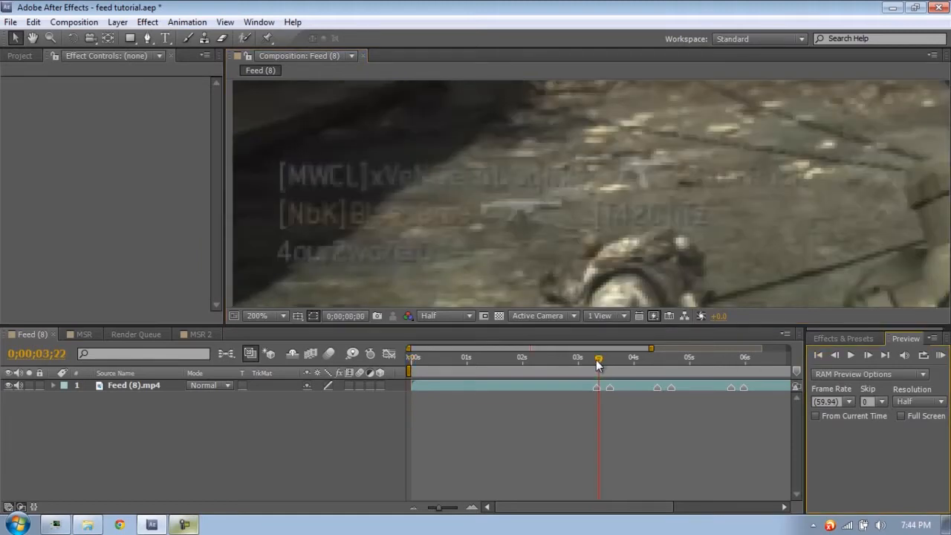
pyautogui.moveTo(440, 507); pyautogui.dragTo(419, 509)
pyautogui.click(534, 363)
pyautogui.click(534, 363)
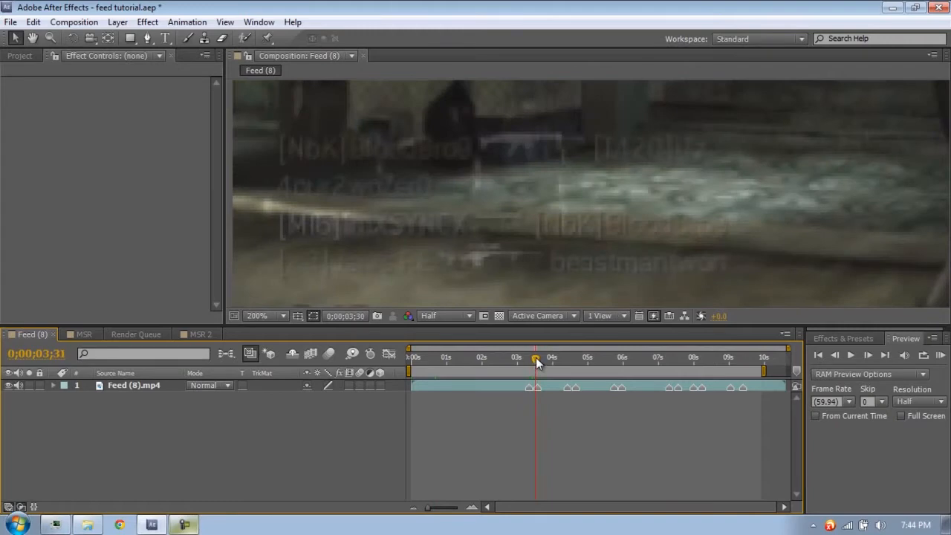
pyautogui.click(538, 362)
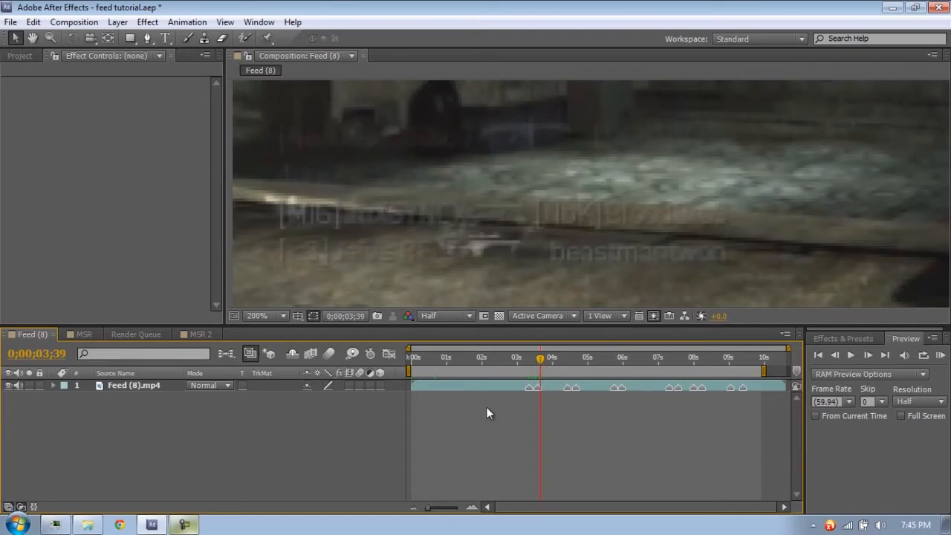
pyautogui.click(497, 385)
pyautogui.moveTo(541, 362)
pyautogui.mouseDown()
pyautogui.moveTo(529, 361)
pyautogui.moveTo(539, 359)
pyautogui.mouseUp()
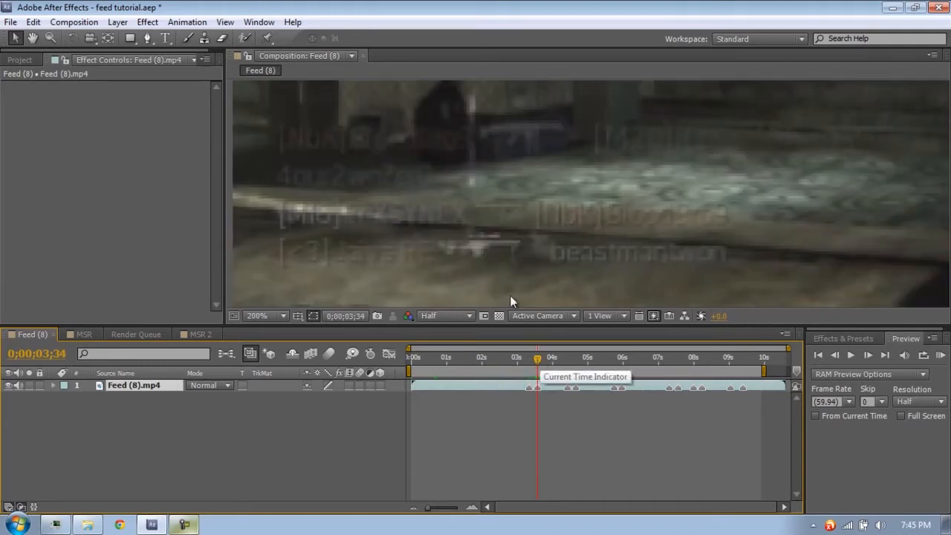
pyautogui.click(834, 356)
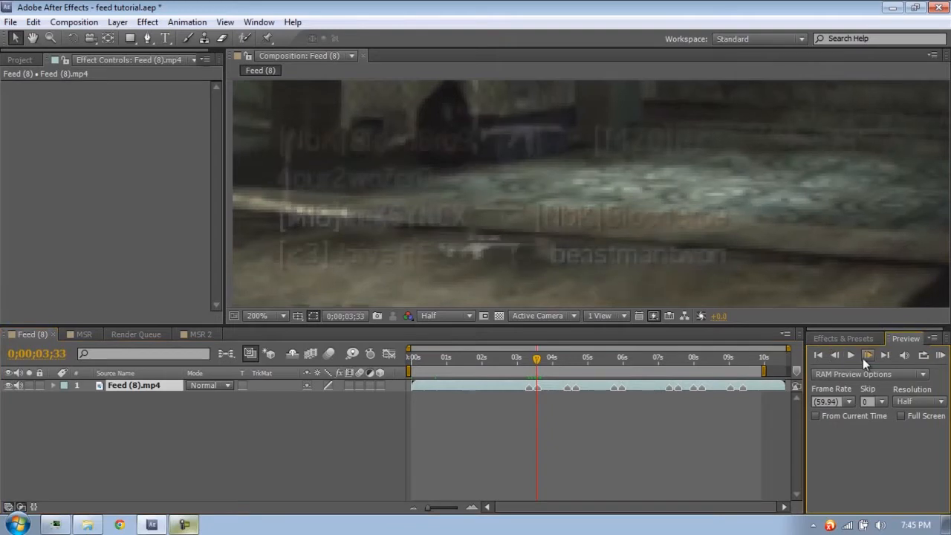
pyautogui.click(861, 358)
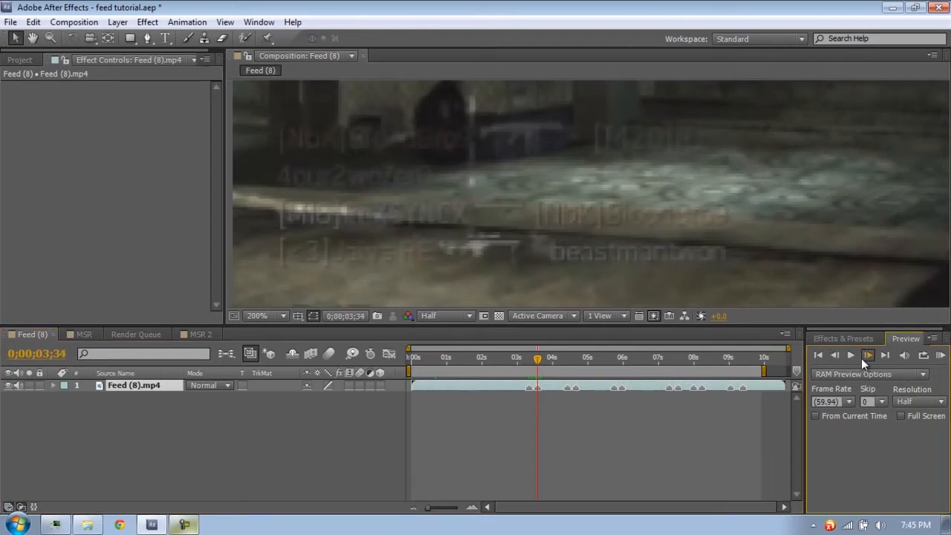
pyautogui.click(861, 359)
pyautogui.click(834, 358)
# Step: Review the kill feed at the remaining layer markers and return to the first marker at 0;00;03;20
pyautogui.click(672, 363)
pyautogui.click(697, 363)
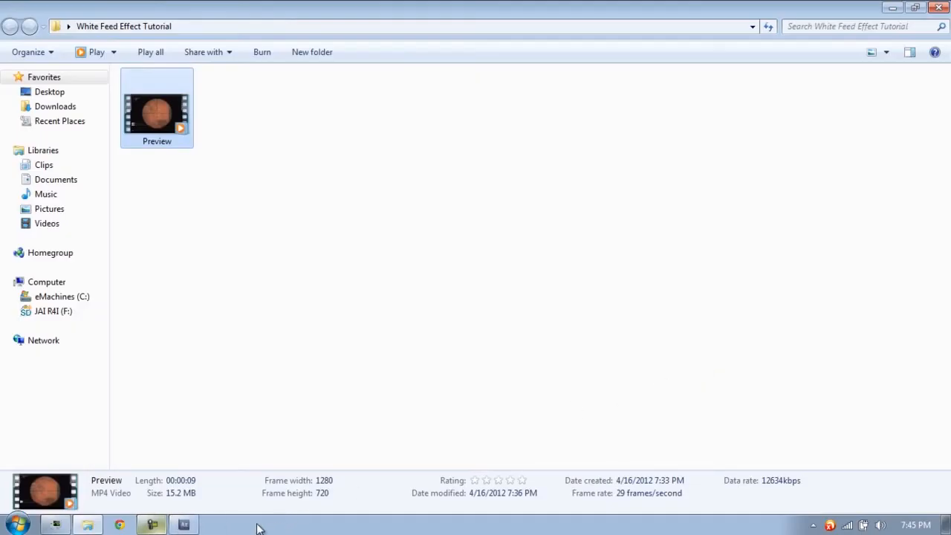
pyautogui.click(183, 525)
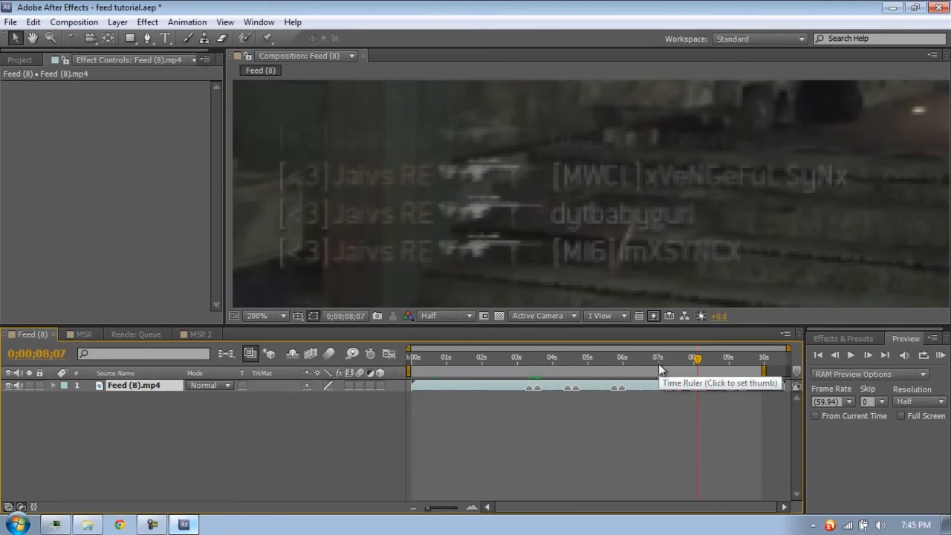
pyautogui.moveTo(696, 360); pyautogui.dragTo(691, 359)
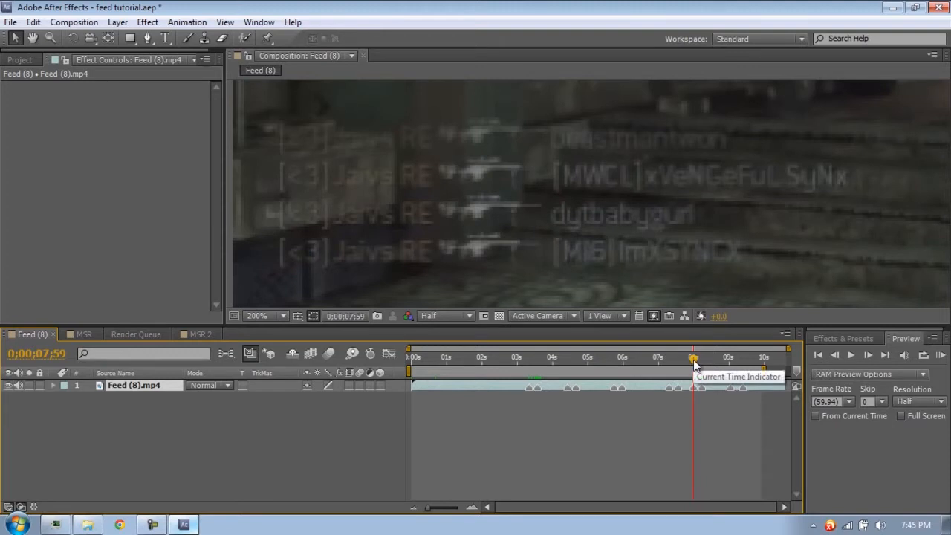
pyautogui.moveTo(693, 362); pyautogui.dragTo(567, 358)
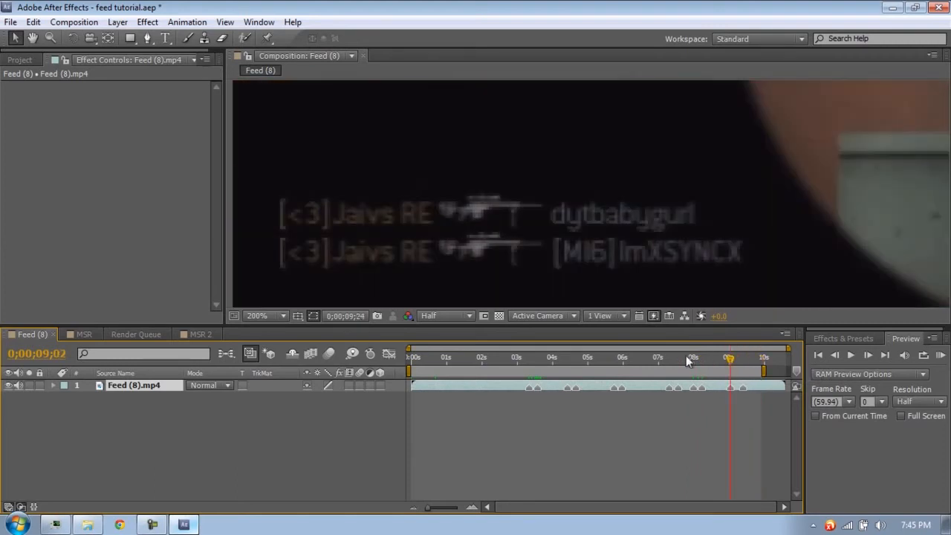
pyautogui.click(524, 362)
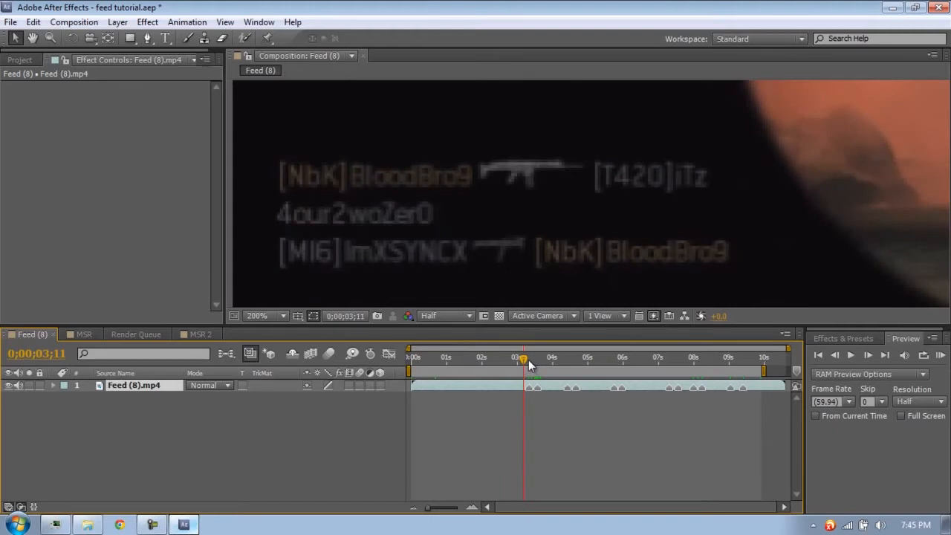
pyautogui.moveTo(524, 359); pyautogui.dragTo(531, 358)
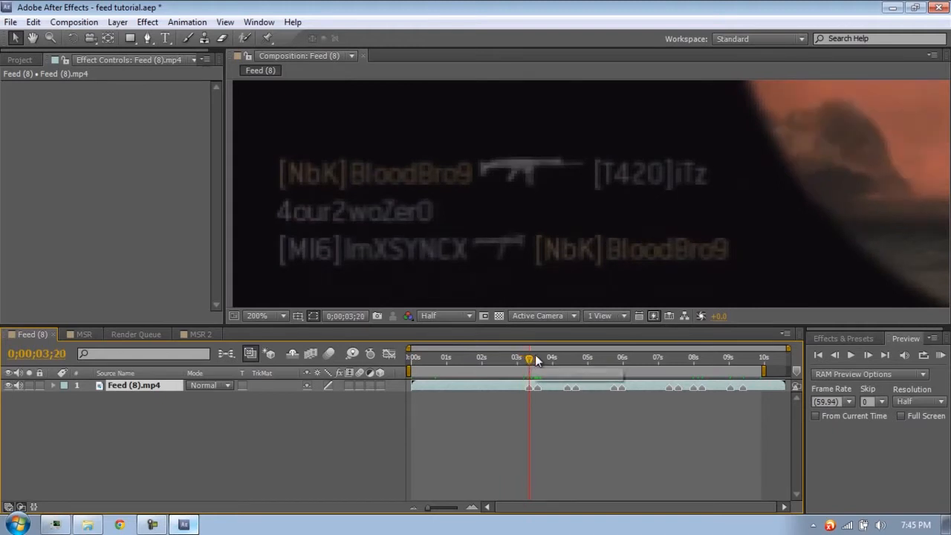
# Step: Add the MSR 2 composition above Feed (8).mp4, placing it over the kill feed, and go to 0;00;03;34
pyautogui.click(18, 60)
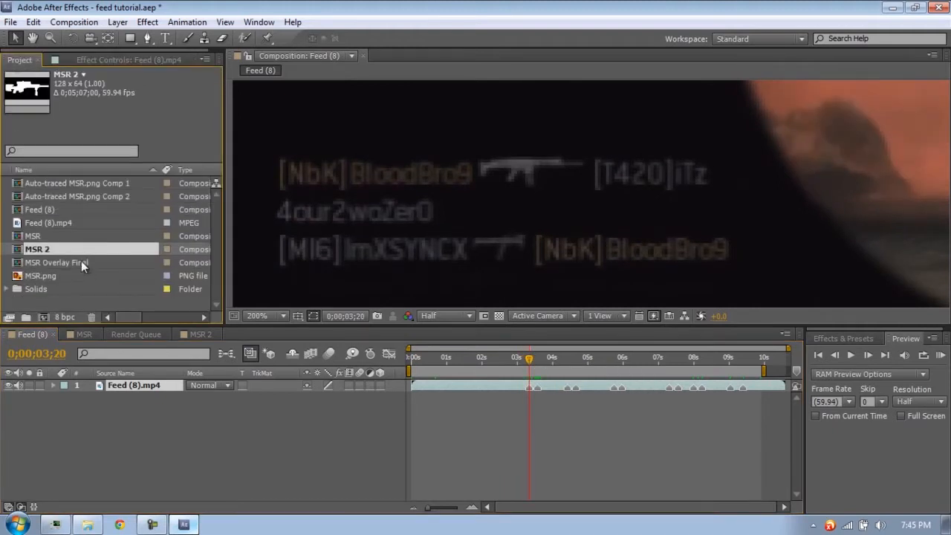
pyautogui.moveTo(76, 248); pyautogui.dragTo(121, 380)
pyautogui.click(261, 315)
pyautogui.click(292, 80)
pyautogui.moveTo(578, 199); pyautogui.dragTo(448, 261)
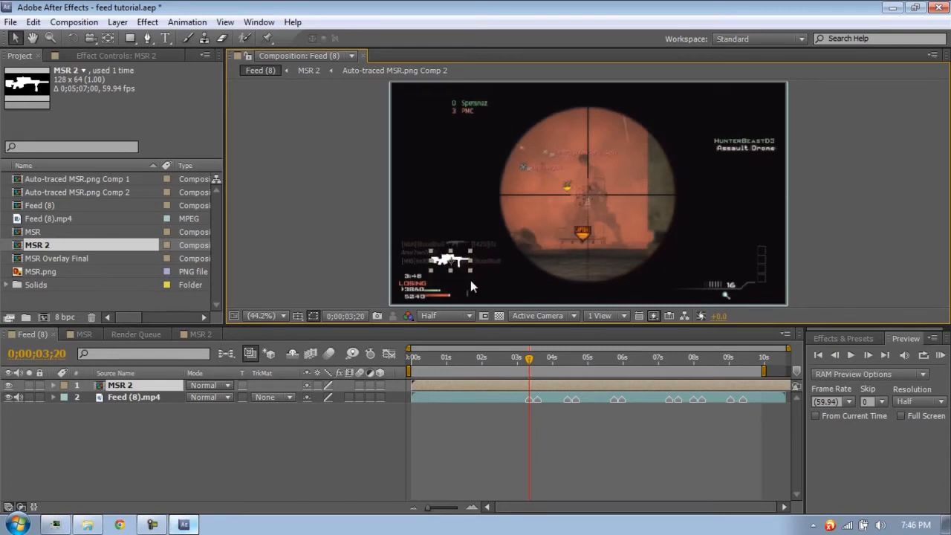
pyautogui.click(537, 357)
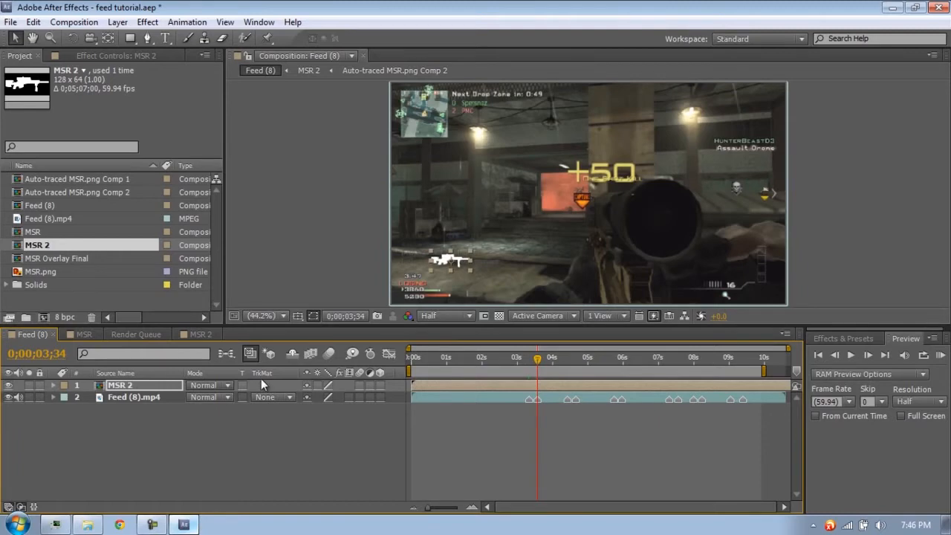
# Step: Scale the MSR 2 layer down to 66% and move it into the weapon gap of the lowest kill feed line
pyautogui.click(268, 315)
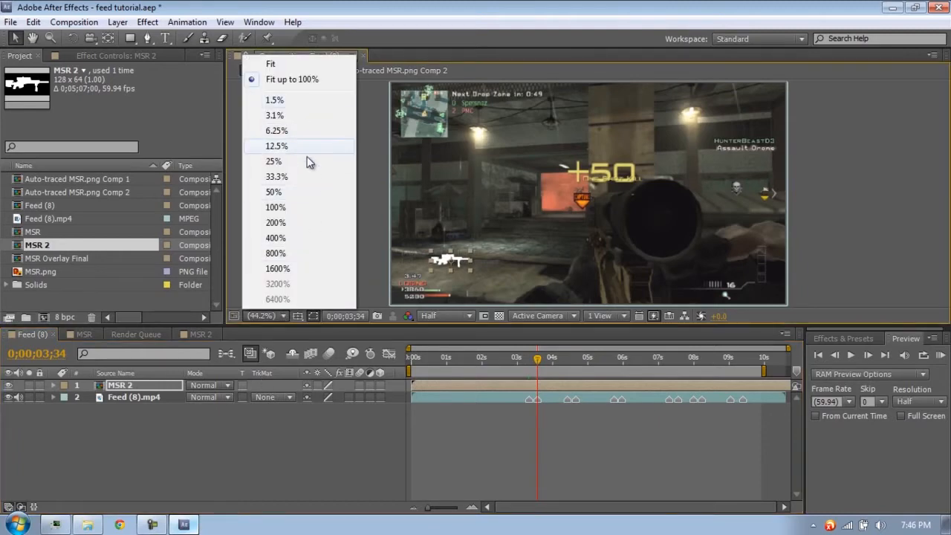
pyautogui.click(290, 223)
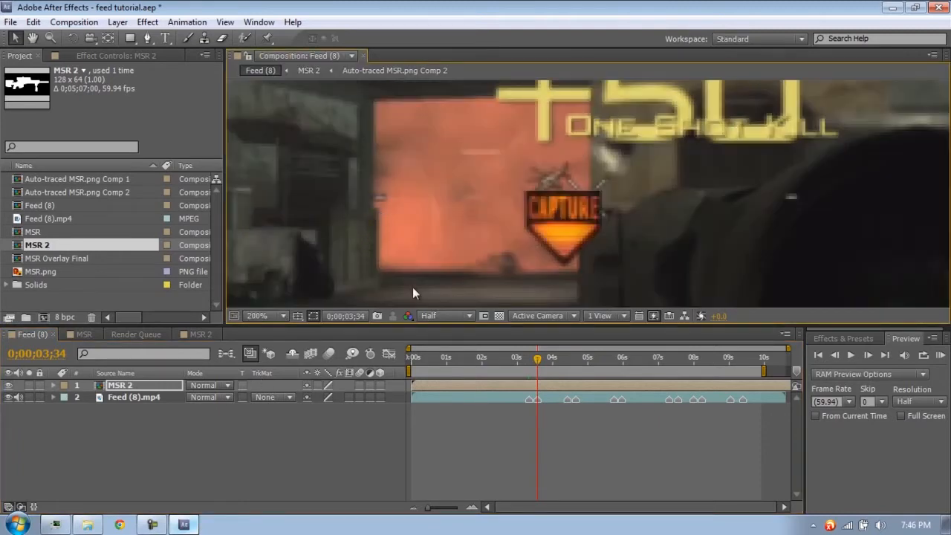
pyautogui.moveTo(420, 324); pyautogui.dragTo(420, 397)
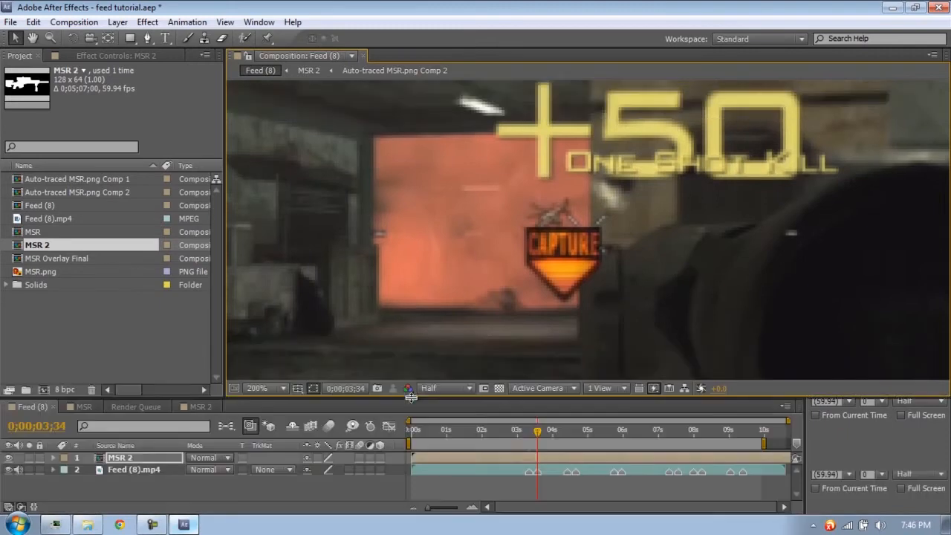
pyautogui.press('h')
pyautogui.moveTo(386, 306); pyautogui.dragTo(626, 192)
pyautogui.press('v')
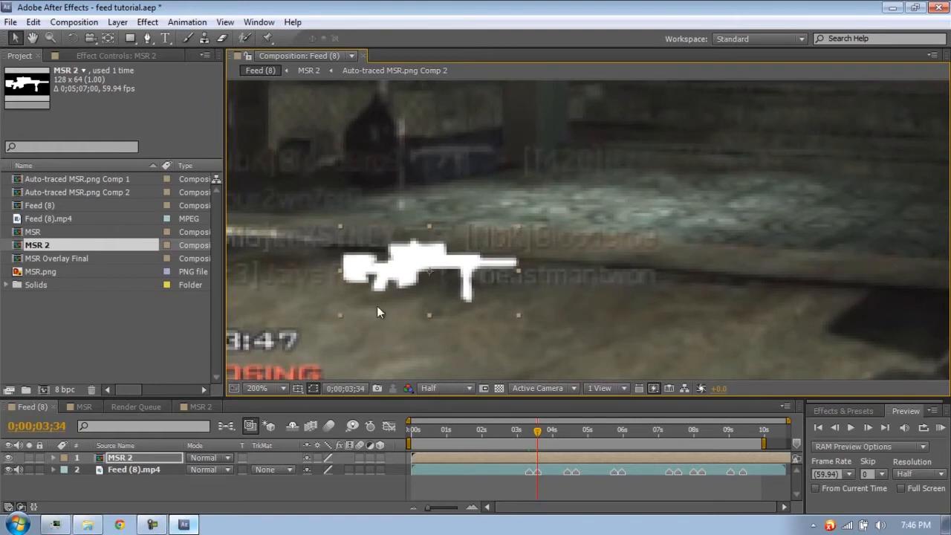
pyautogui.press('s')
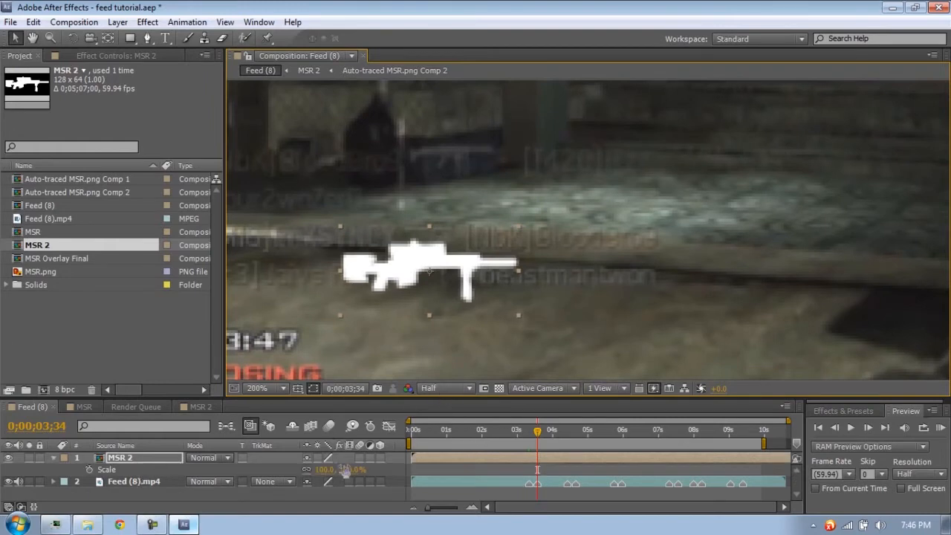
pyautogui.moveTo(327, 479); pyautogui.dragTo(303, 473)
pyautogui.moveTo(422, 272)
pyautogui.mouseDown()
pyautogui.moveTo(417, 293)
pyautogui.moveTo(410, 275)
pyautogui.mouseUp()
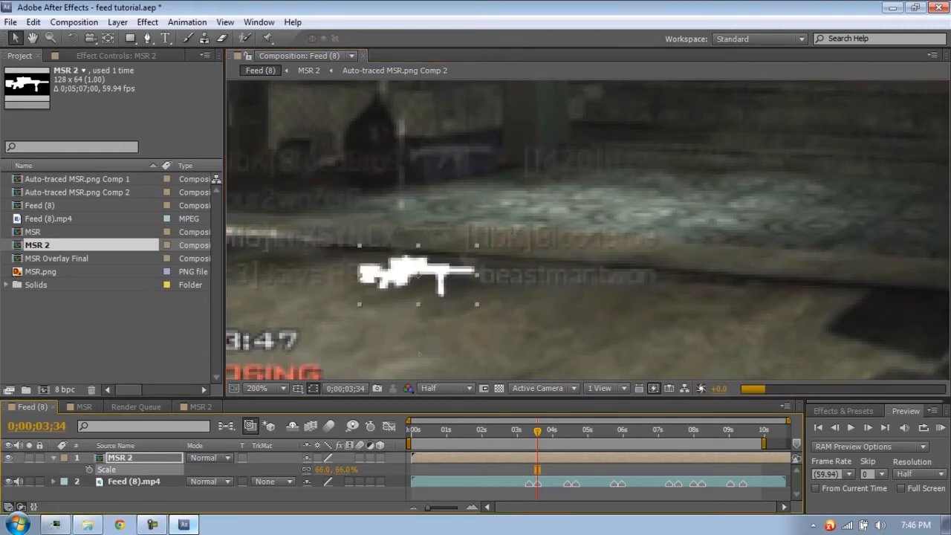
# Step: At Full preview resolution, set the MSR 2 scale to 56% and align it between the two names on the lowest feed line
pyautogui.click(431, 389)
pyautogui.click(460, 423)
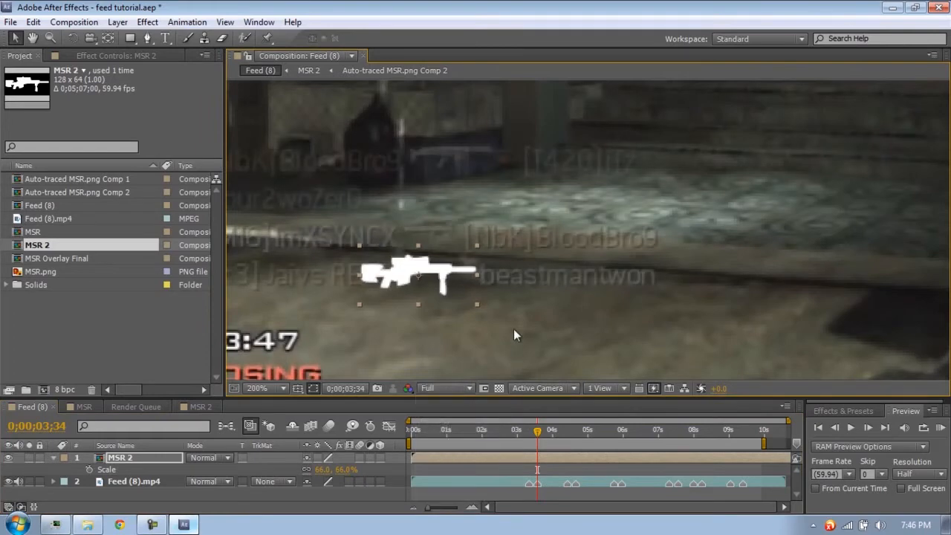
pyautogui.click(321, 469)
pyautogui.write('56')
pyautogui.press('Return')
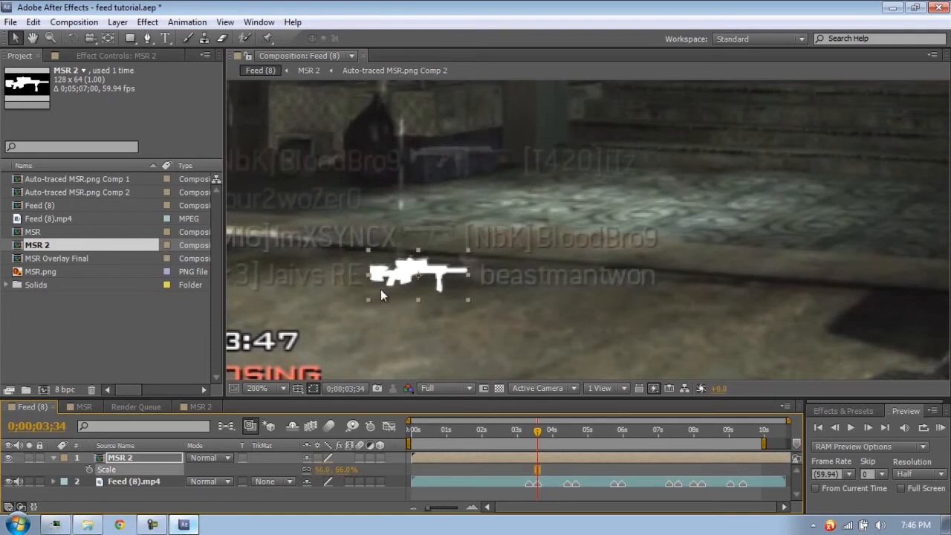
pyautogui.moveTo(413, 278)
pyautogui.mouseDown()
pyautogui.moveTo(417, 296)
pyautogui.moveTo(422, 279)
pyautogui.moveTo(408, 266)
pyautogui.moveTo(409, 273)
pyautogui.mouseUp()
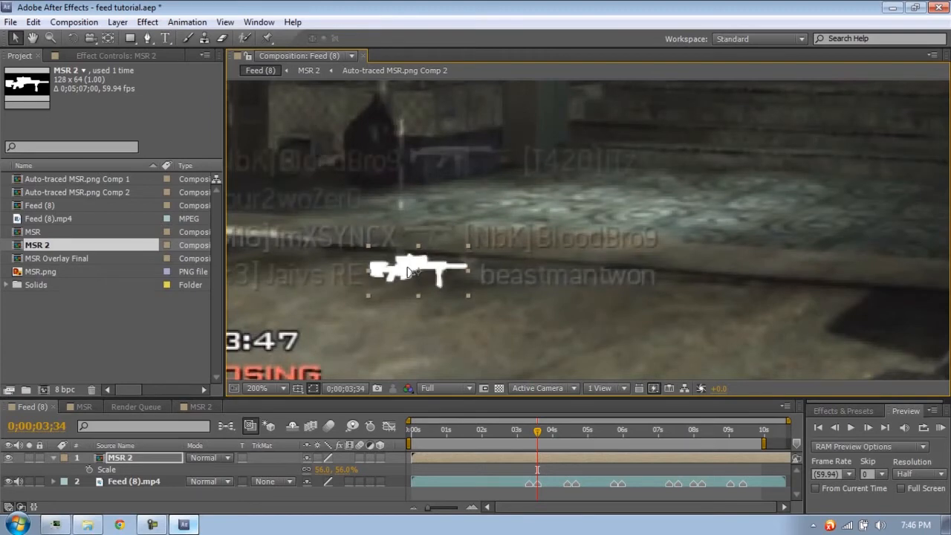
pyautogui.moveTo(408, 268); pyautogui.dragTo(410, 273)
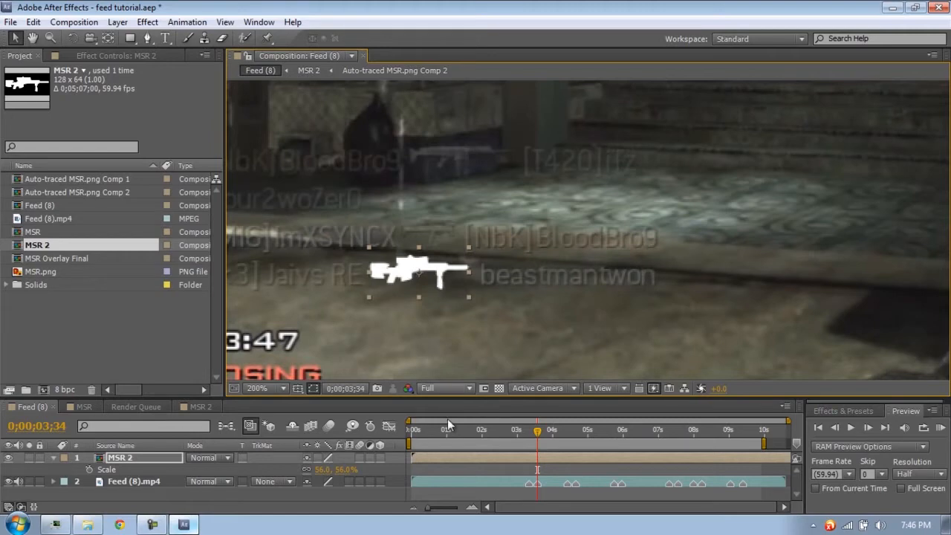
# Step: Enlarge the timeline area and set the preview resolution to Half
pyautogui.click(442, 390)
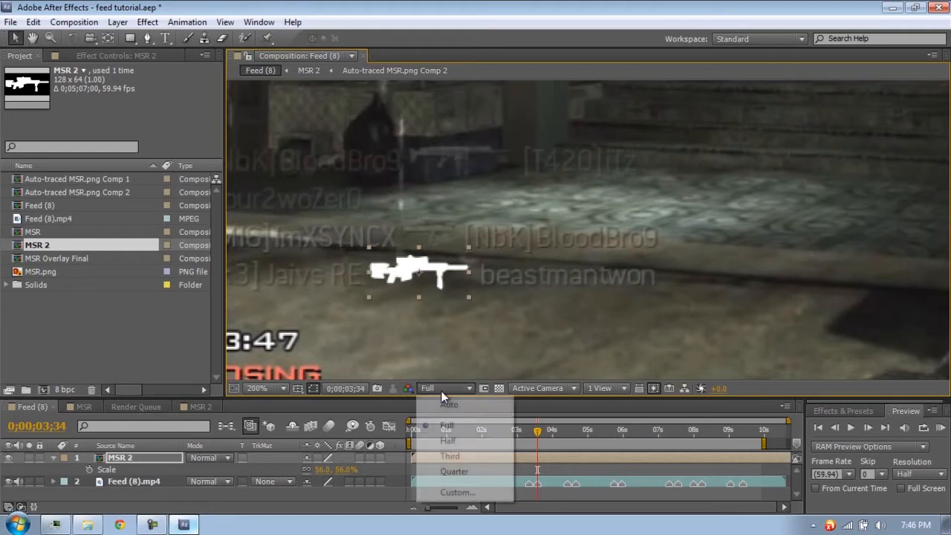
pyautogui.click(468, 473)
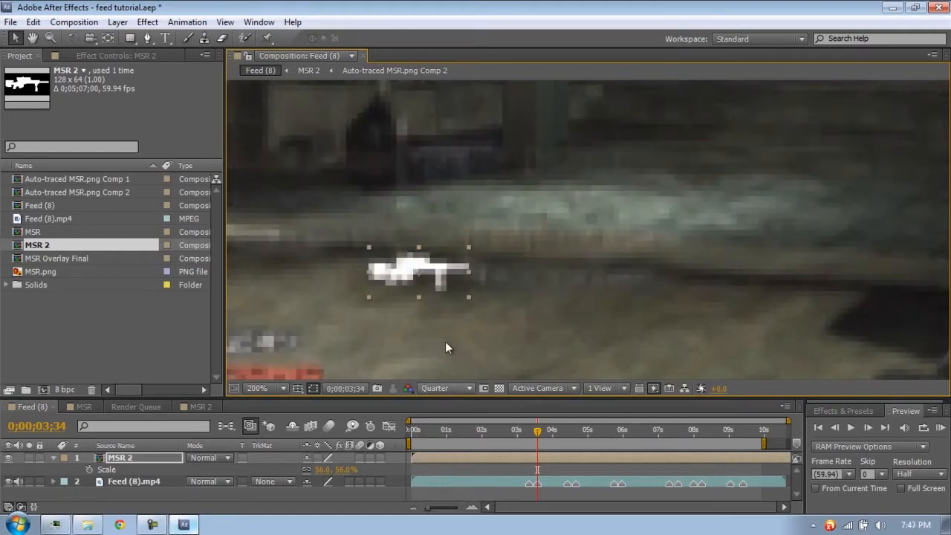
pyautogui.moveTo(420, 398); pyautogui.dragTo(420, 345)
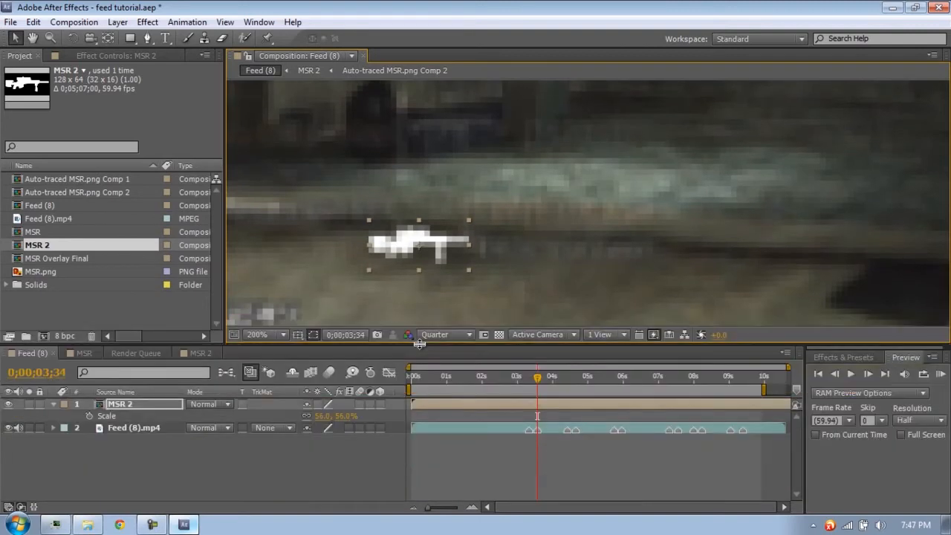
pyautogui.click(843, 357)
pyautogui.click(827, 372)
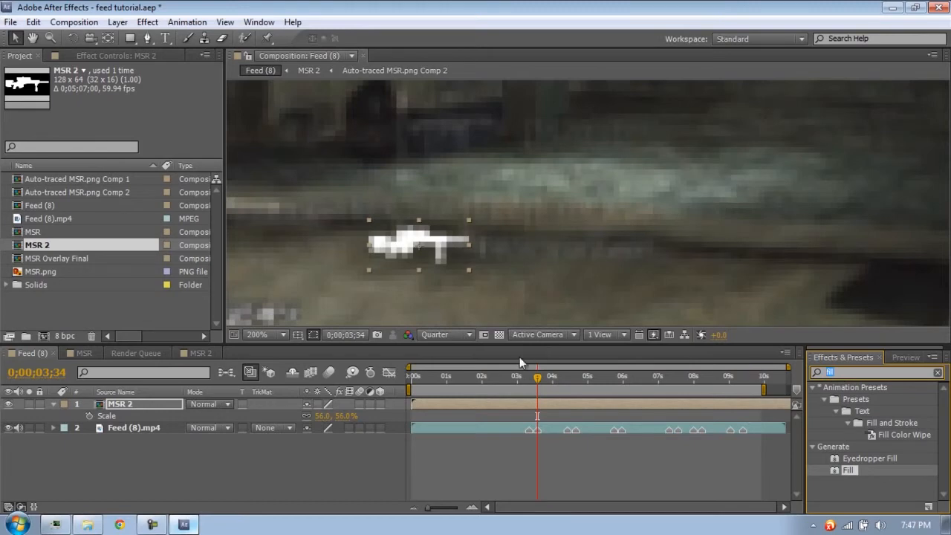
pyautogui.click(464, 336)
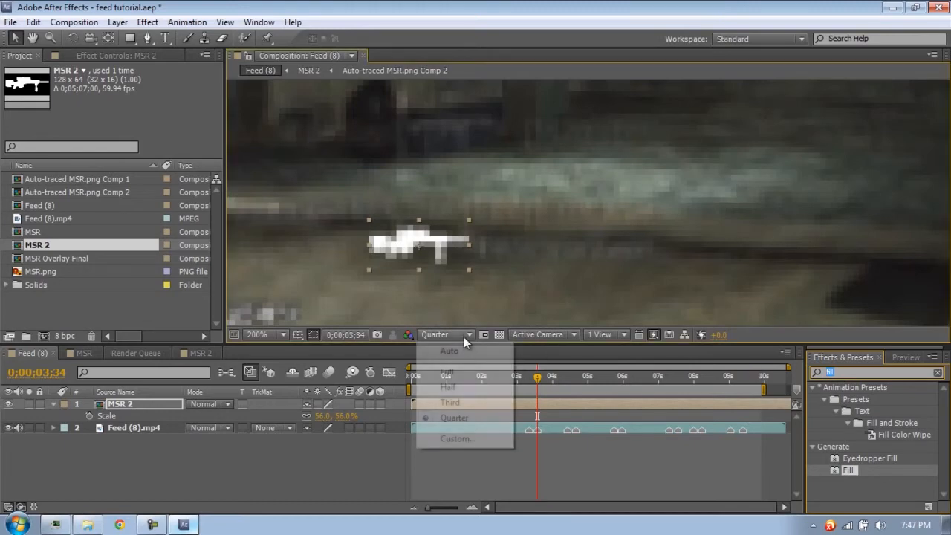
pyautogui.click(477, 388)
# Step: Duplicate the MSR 2 layer and apply Fast Blur to the copy with blurriness 5 and repeated edge pixels
pyautogui.click(830, 374)
pyautogui.click(740, 407)
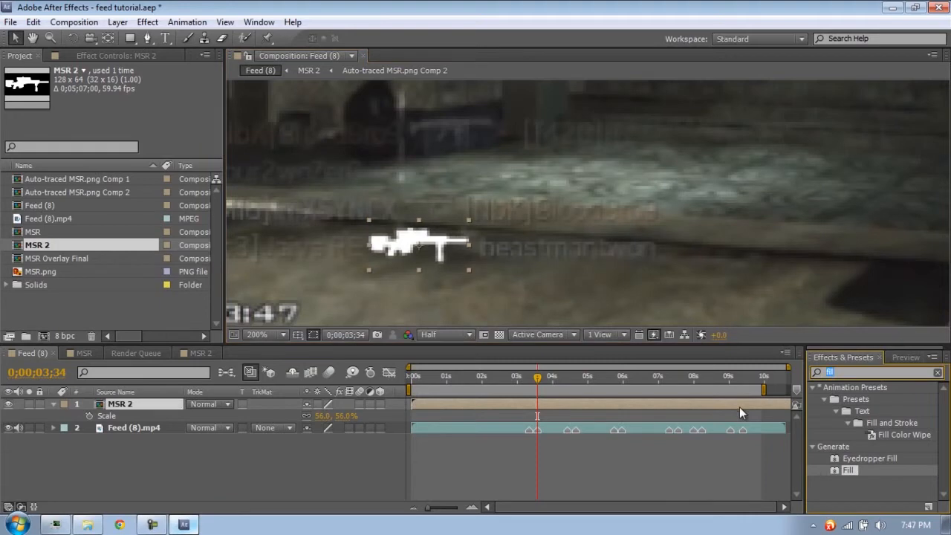
pyautogui.hotkey('ctrl', 'd')
pyautogui.click(873, 372)
pyautogui.write('fast')
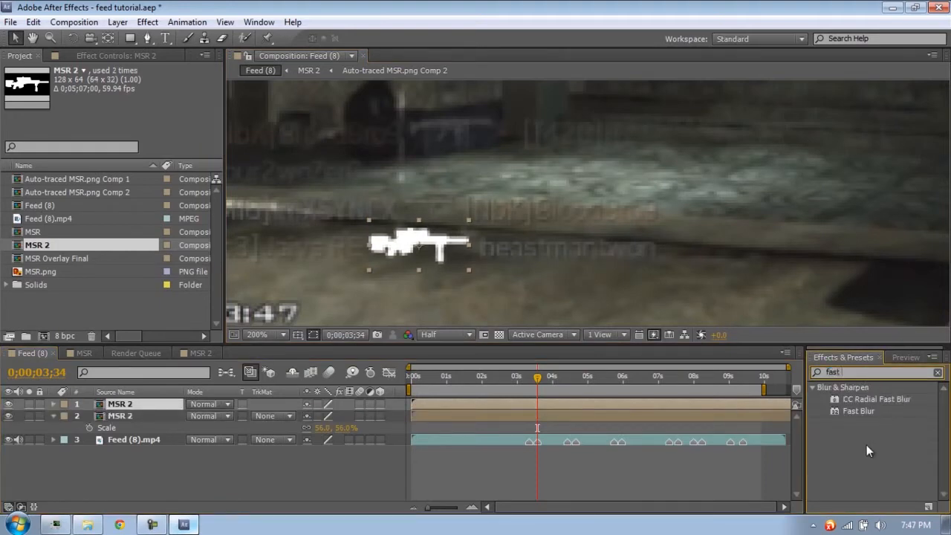
pyautogui.moveTo(848, 409); pyautogui.dragTo(765, 403)
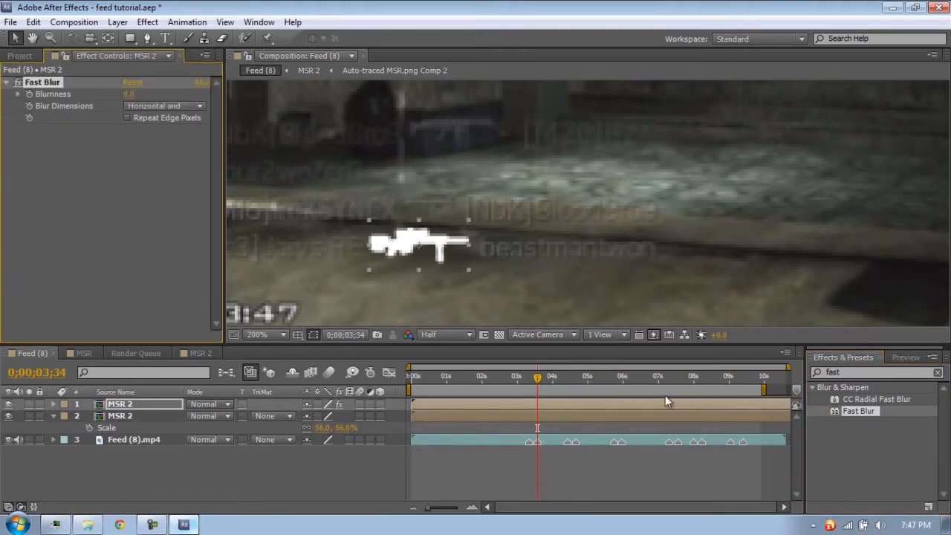
pyautogui.click(129, 95)
pyautogui.write('5')
pyautogui.press('Return')
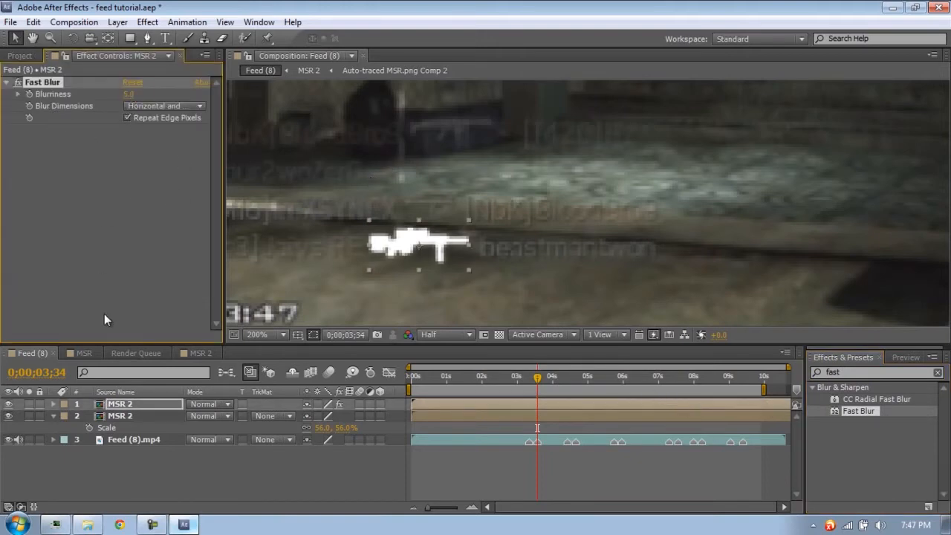
# Step: Duplicate the blurred MSR 2 layer and set the new copy's Fast Blur blurriness to 10
pyautogui.click(128, 391)
pyautogui.hotkey('ctrl', 'd')
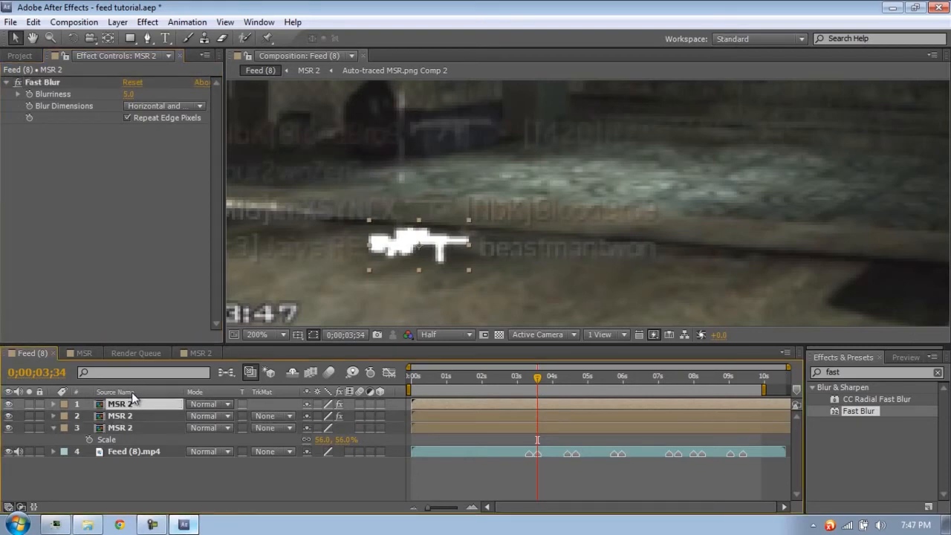
pyautogui.click(128, 95)
pyautogui.write('1')
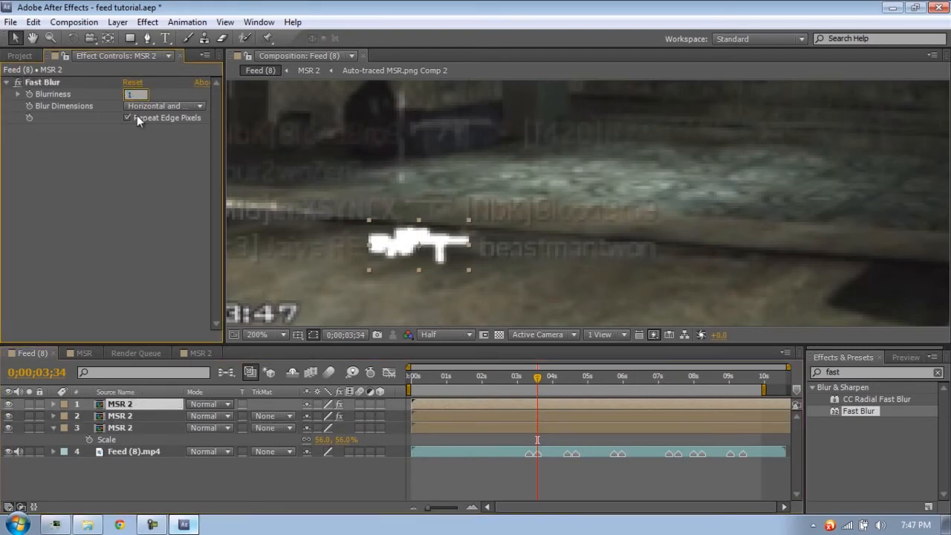
pyautogui.write('0')
pyautogui.press('Return')
# Step: Duplicate the topmost MSR 2 layer and set the copy's Fast Blur blurriness to 15
pyautogui.click(145, 404)
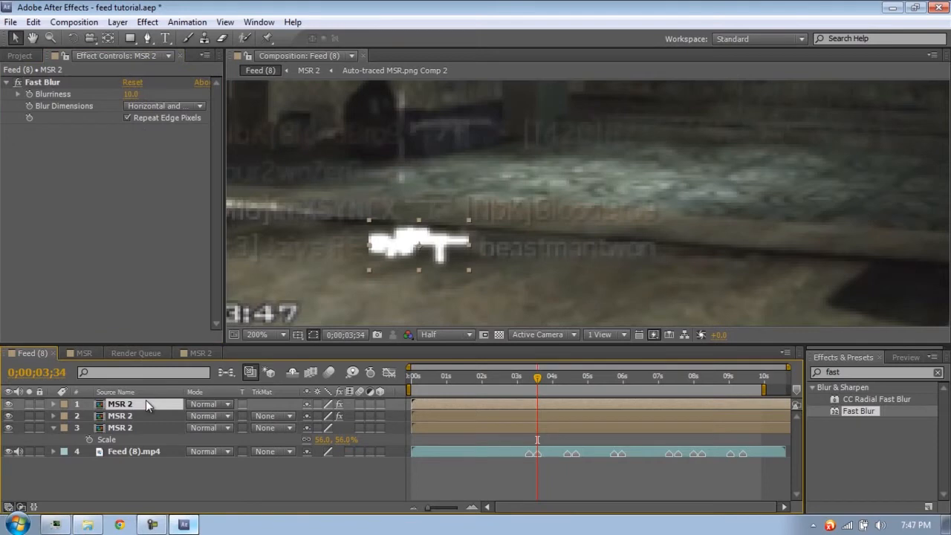
pyautogui.hotkey('ctrl', 'd')
pyautogui.click(131, 95)
pyautogui.write('15')
pyautogui.press('Return')
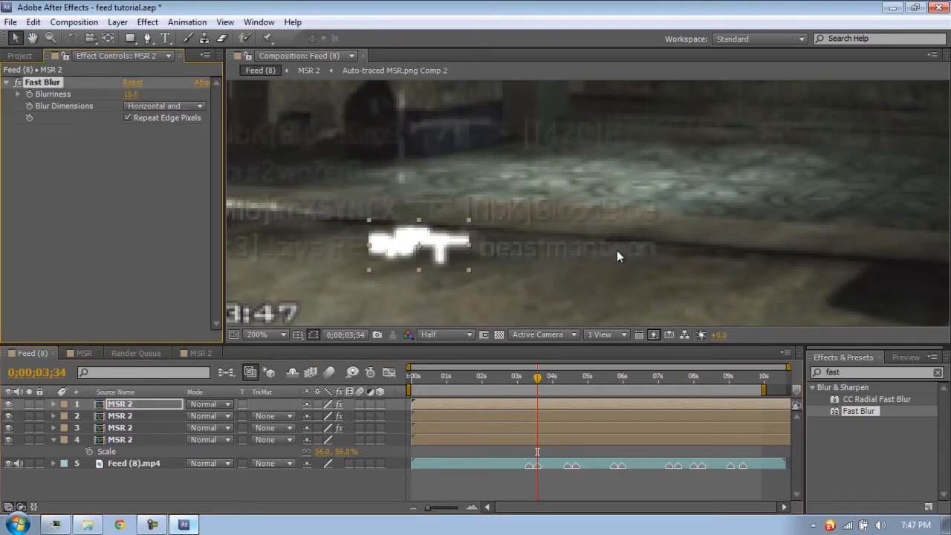
# Step: Set the preview resolution to Full and pre-compose all four MSR 2 layers as MSR Final
pyautogui.click(123, 301)
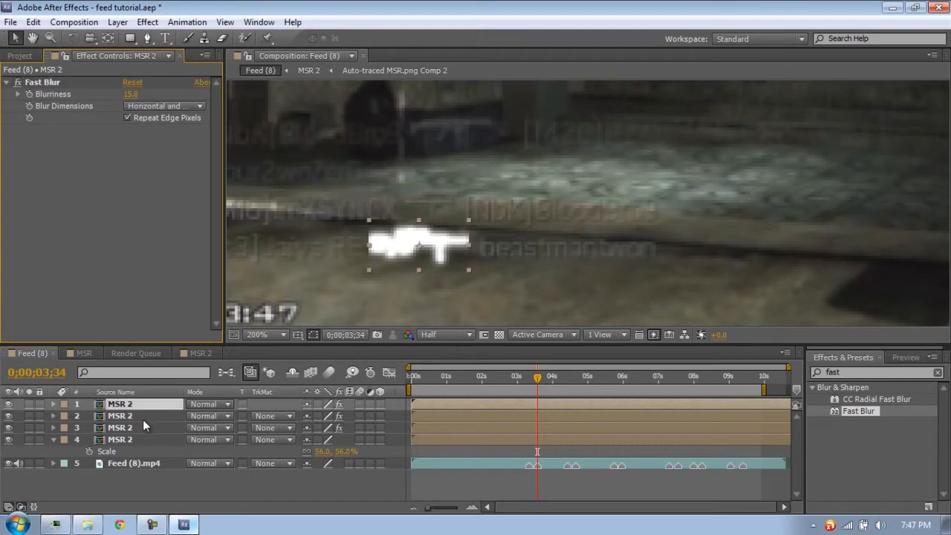
pyautogui.keyDown('shift'); pyautogui.click(137, 440); pyautogui.keyUp('shift')
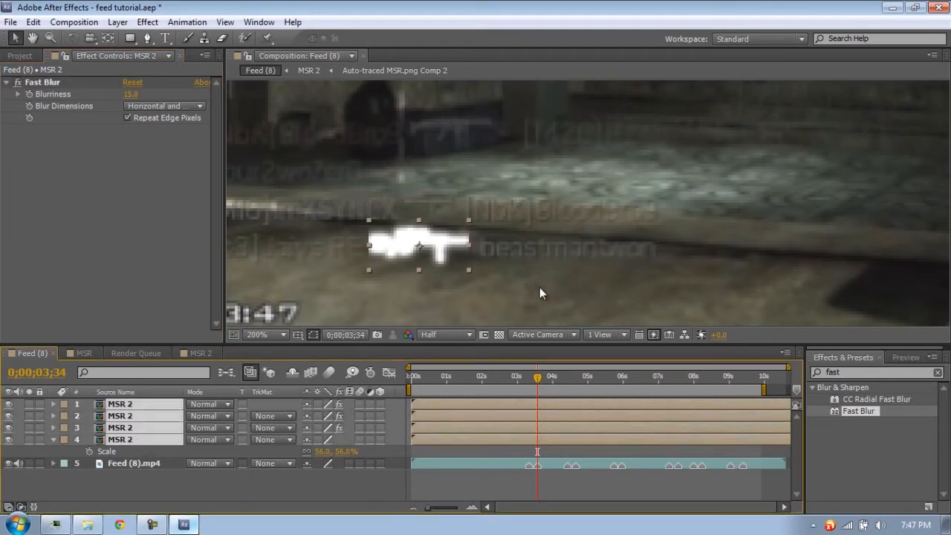
pyautogui.click(450, 336)
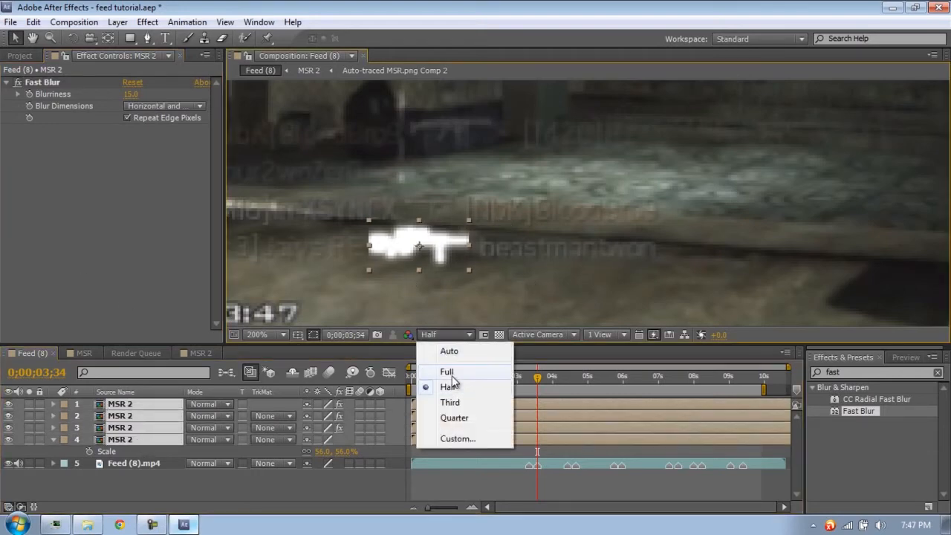
pyautogui.click(446, 370)
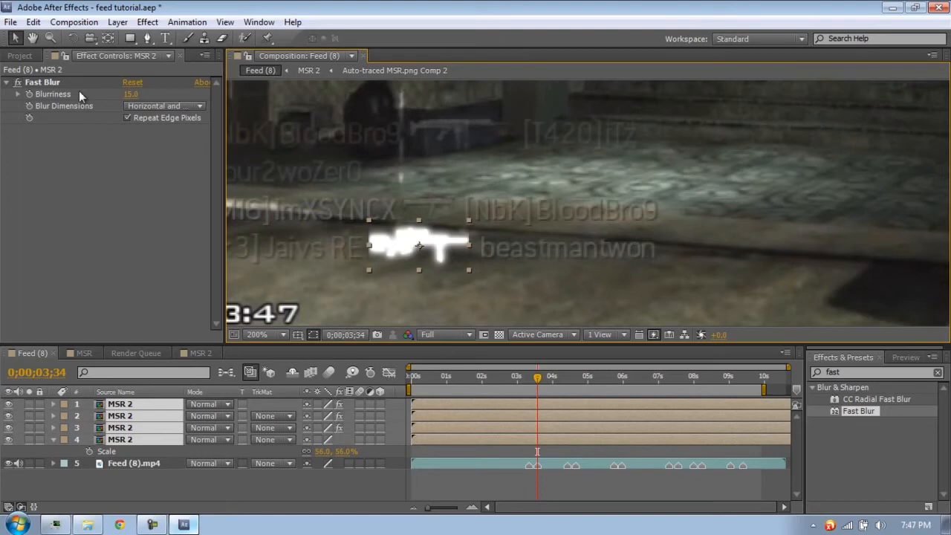
pyautogui.click(112, 23)
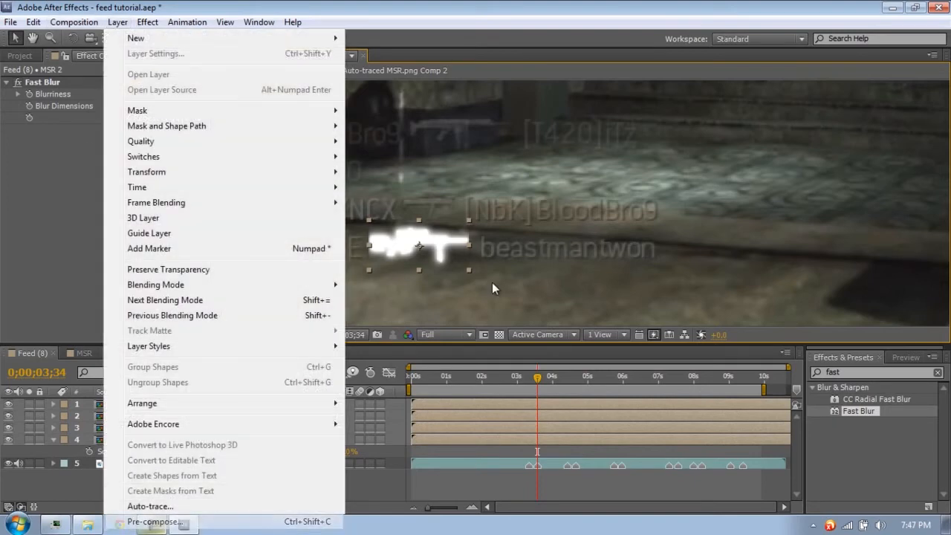
pyautogui.click(153, 521)
pyautogui.write('MSR Fed')
pyautogui.press('BackSpace')
pyautogui.press('BackSpace')
pyautogui.write('inal')
pyautogui.press('Return')
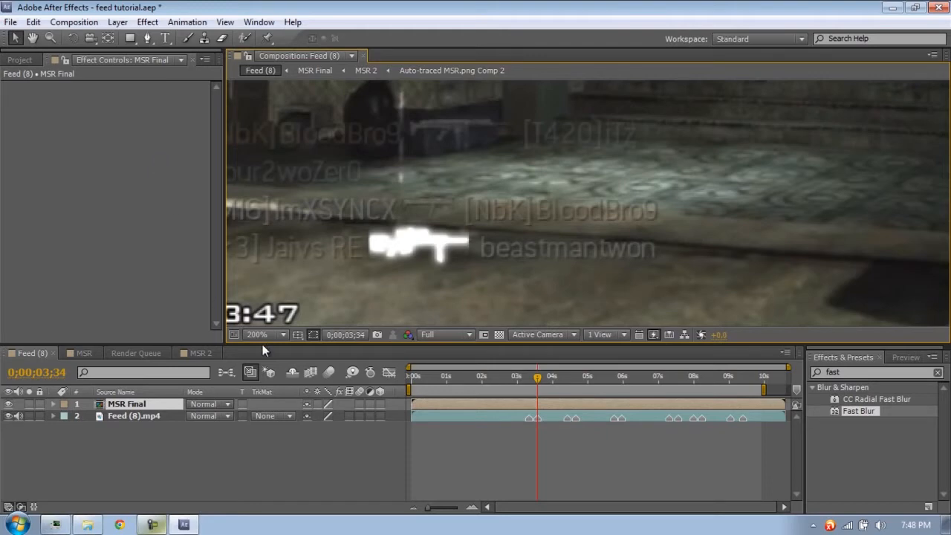
# Step: Return the preview resolution to Half and set Position and Opacity keyframes on MSR Final at 0;00;03;34
pyautogui.press('p')
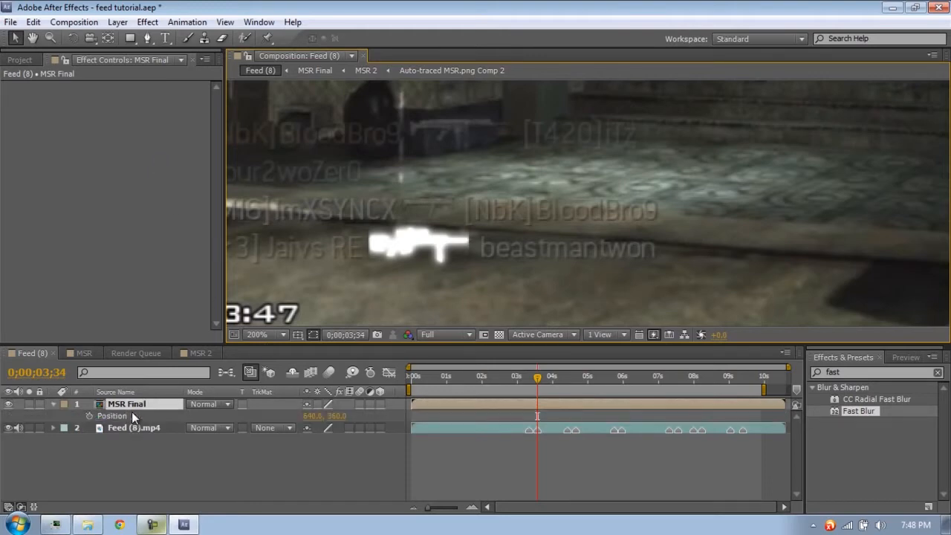
pyautogui.hotkey('shift', 't')
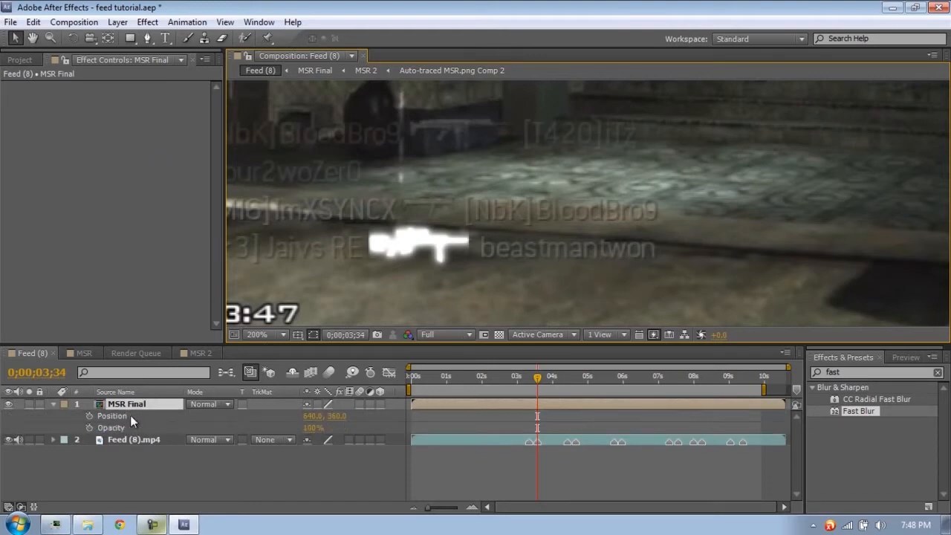
pyautogui.click(446, 335)
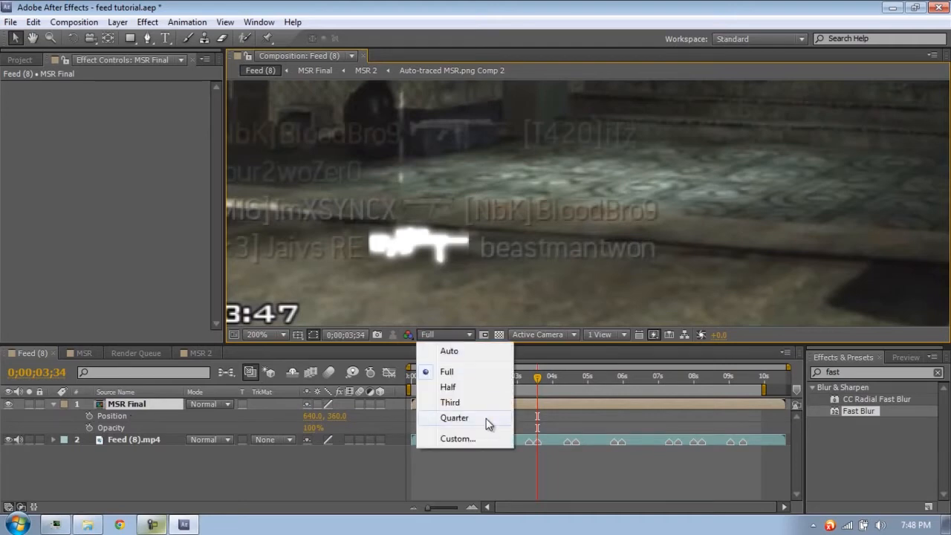
pyautogui.click(481, 388)
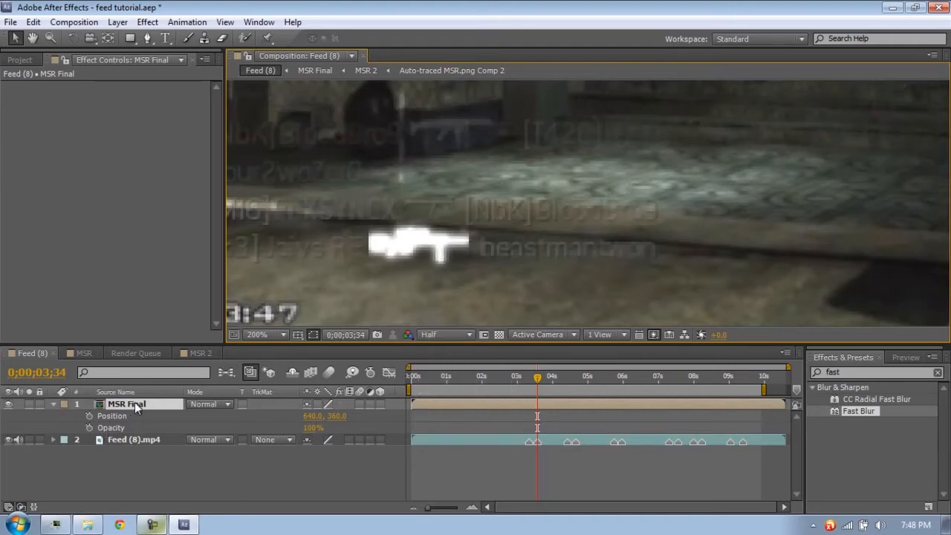
pyautogui.click(89, 416)
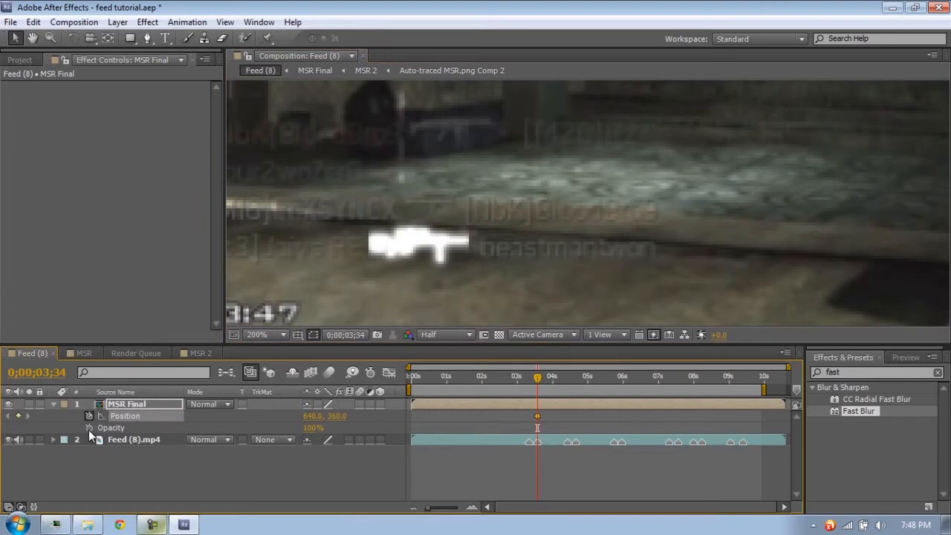
pyautogui.click(88, 428)
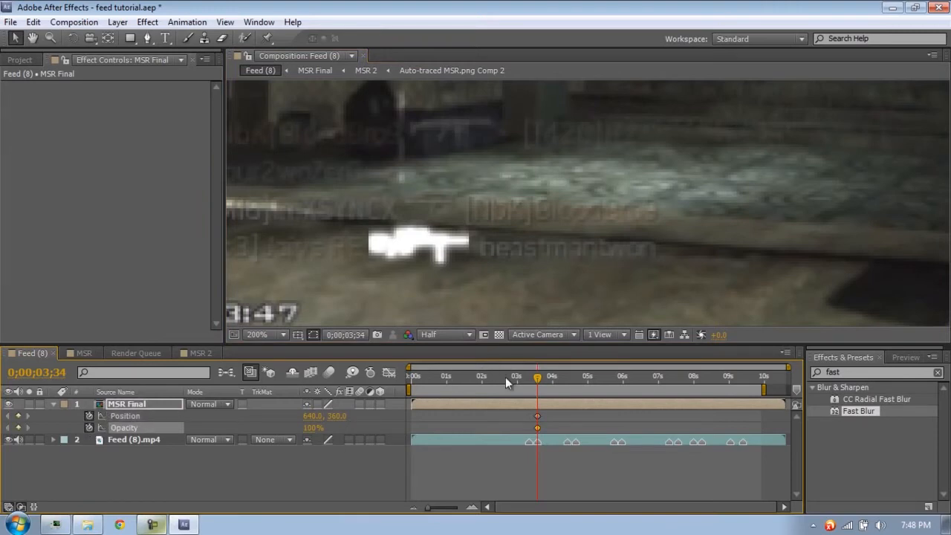
# Step: At 0;00;03;20, set MSR Final's Opacity to 0% and its Position to 640, 389
pyautogui.click(530, 377)
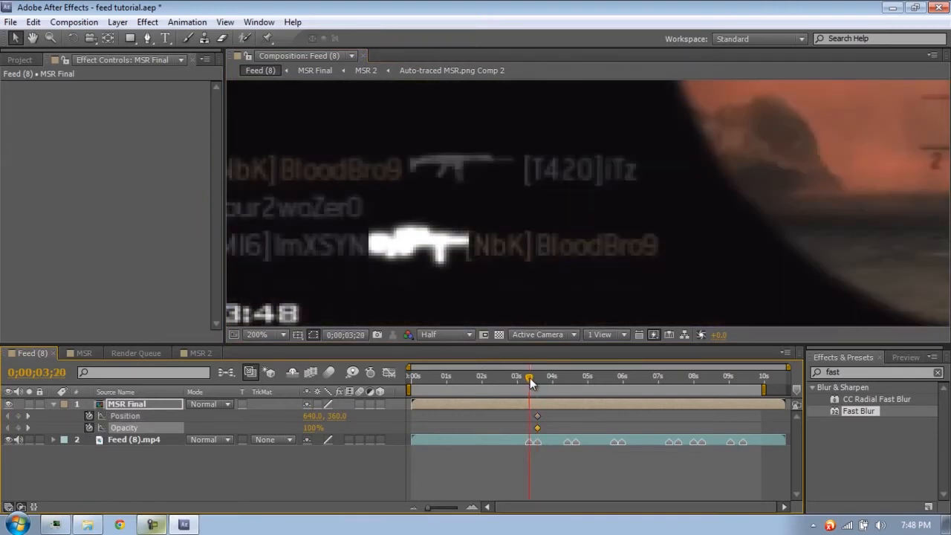
pyautogui.moveTo(321, 423); pyautogui.dragTo(277, 421)
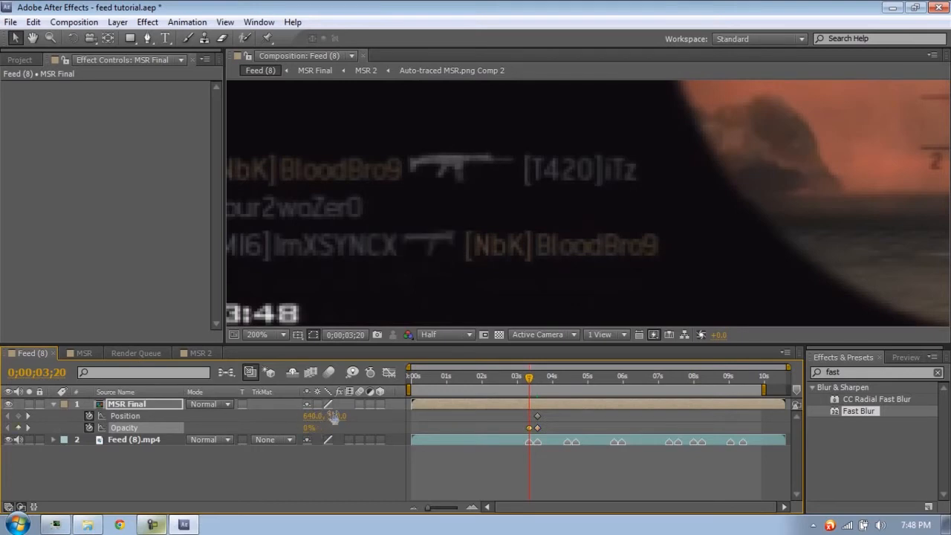
pyautogui.moveTo(309, 430); pyautogui.dragTo(407, 435)
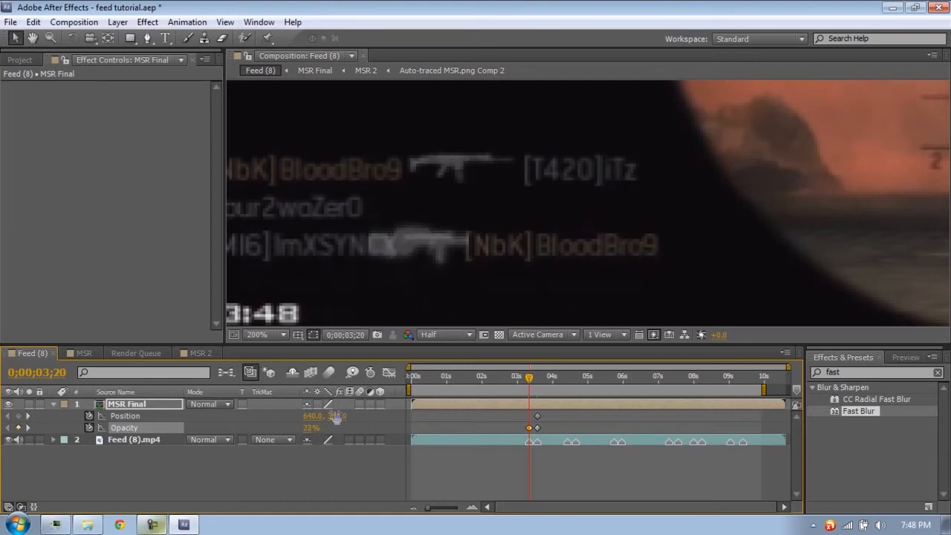
pyautogui.moveTo(336, 416); pyautogui.dragTo(359, 412)
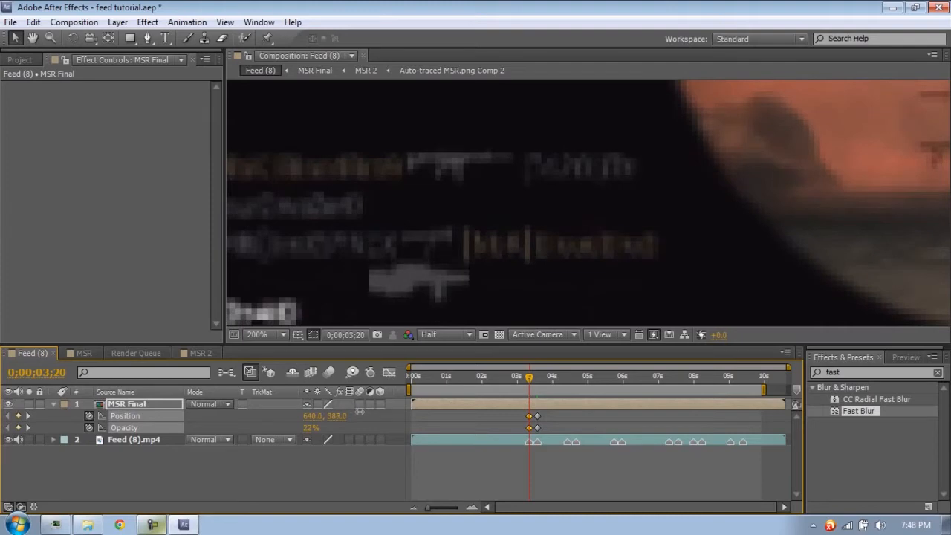
pyautogui.click(905, 357)
pyautogui.click(866, 375)
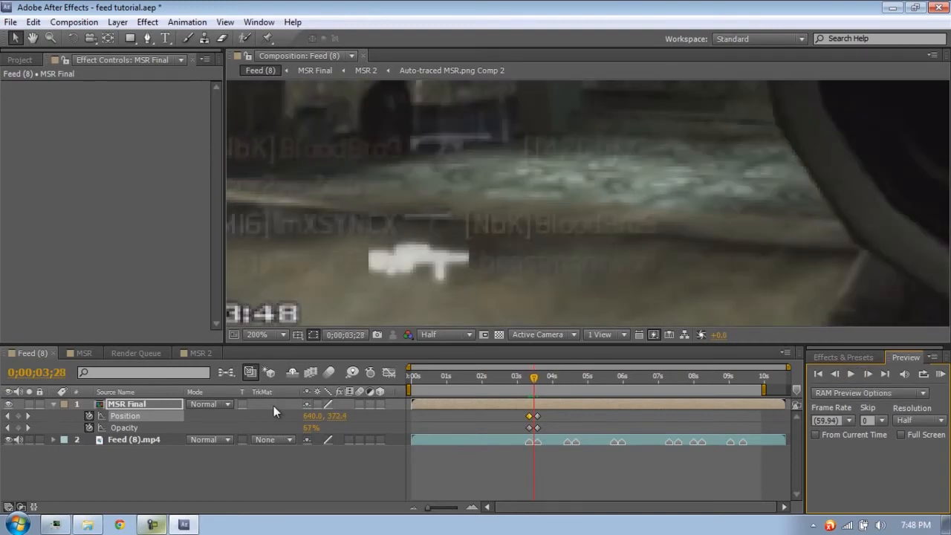
pyautogui.click(8, 428)
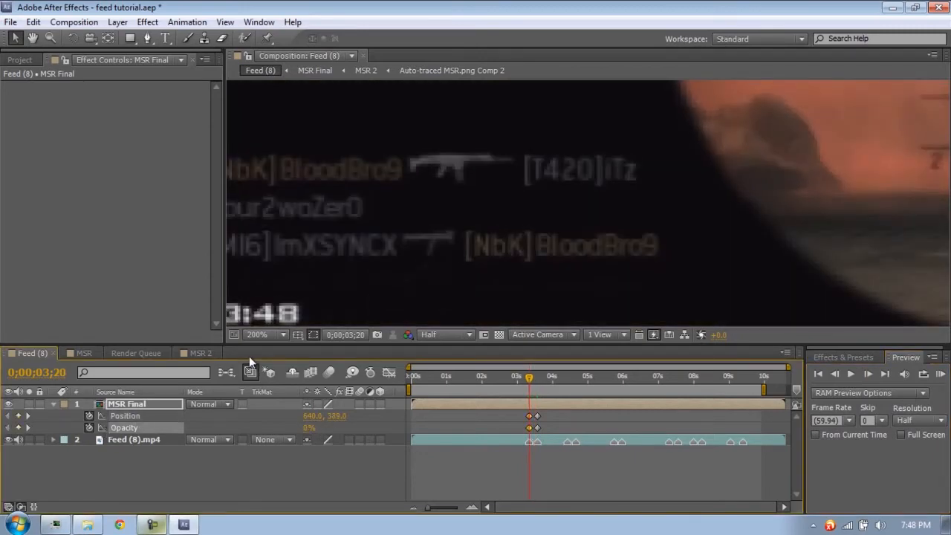
# Step: Duplicate the MSR Final layer and reveal the copy's animated properties
pyautogui.click(567, 405)
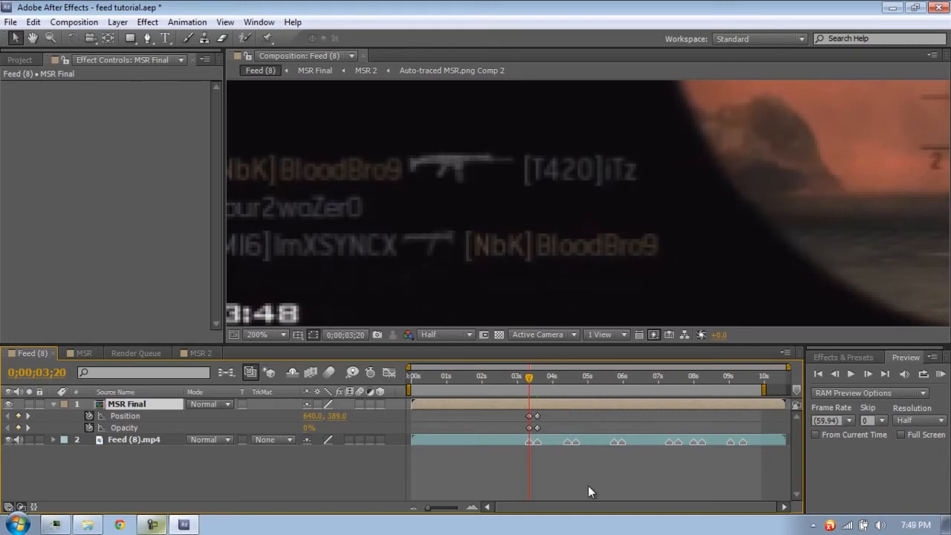
pyautogui.hotkey('ctrl', 'd')
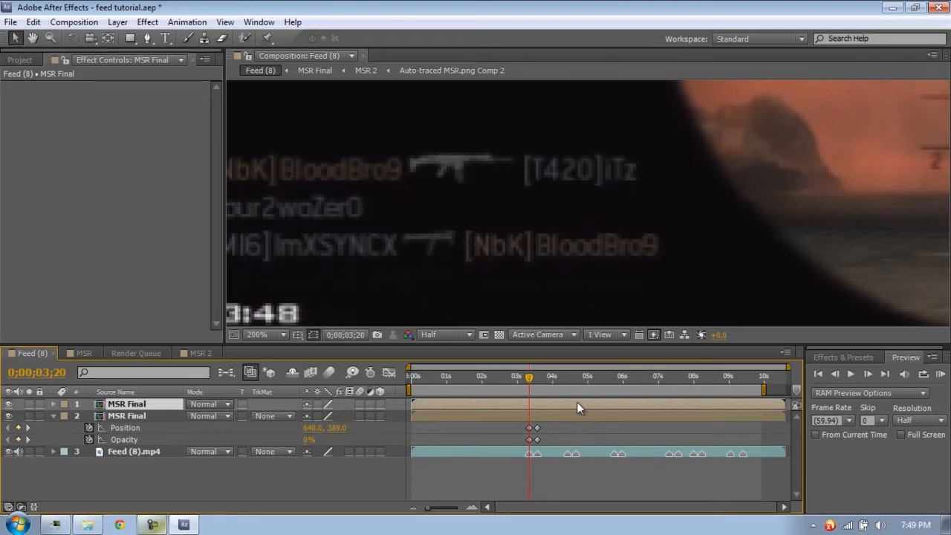
pyautogui.press('u')
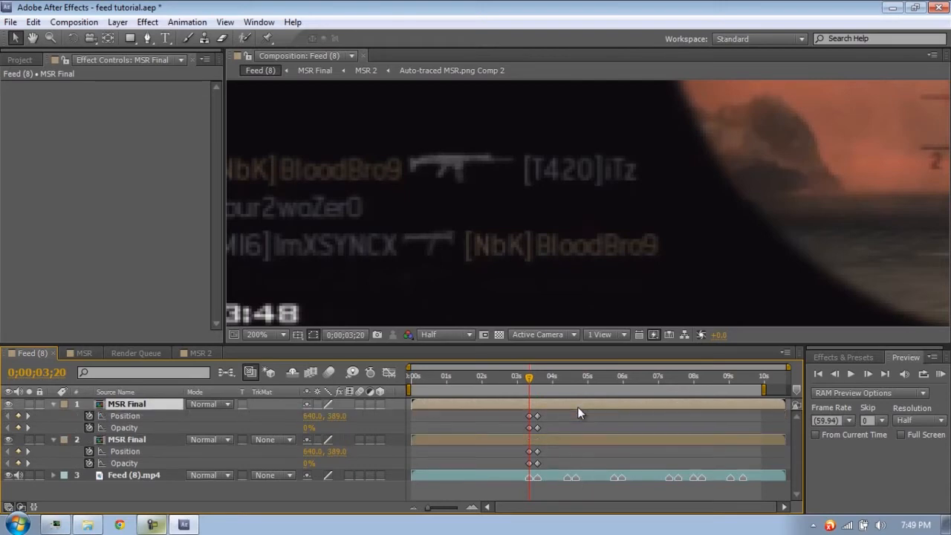
pyautogui.click(519, 415)
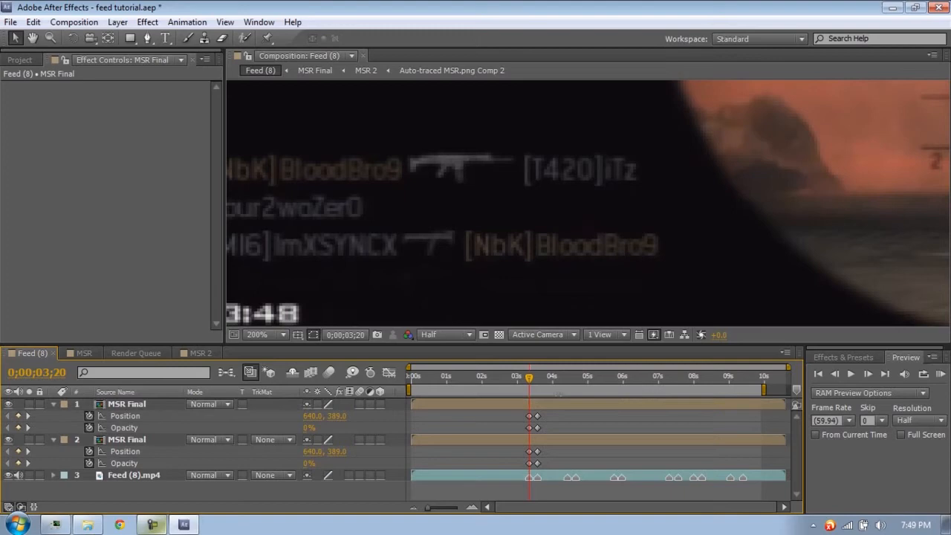
# Step: Shift the upper MSR Final copy's Position and Opacity keyframes so that they start at 0;00;04;25
pyautogui.click(553, 377)
pyautogui.click(553, 475)
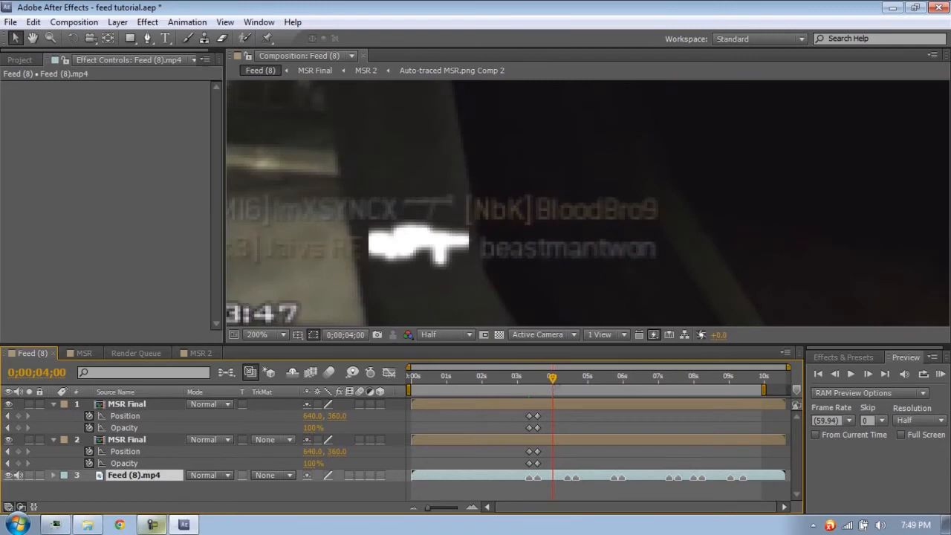
pyautogui.click(567, 377)
pyautogui.click(515, 415)
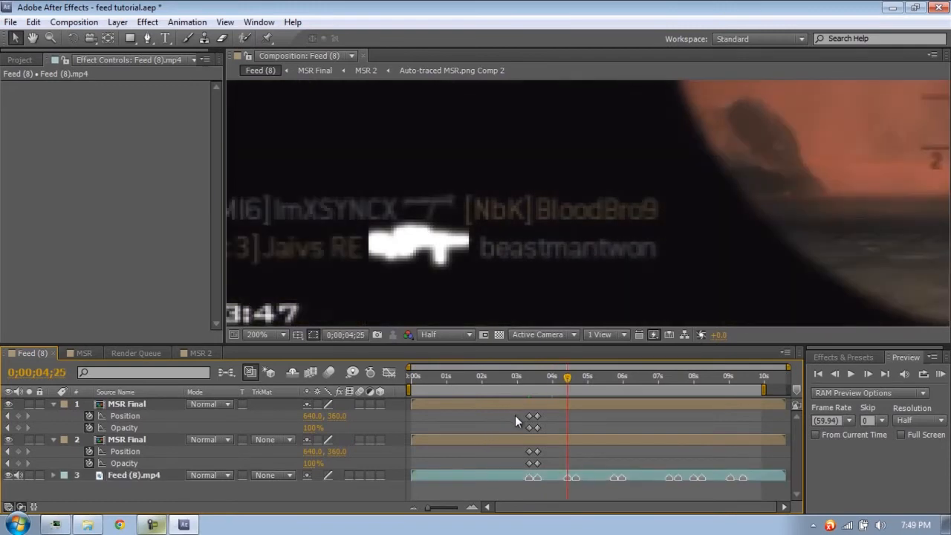
pyautogui.moveTo(539, 435); pyautogui.dragTo(568, 429)
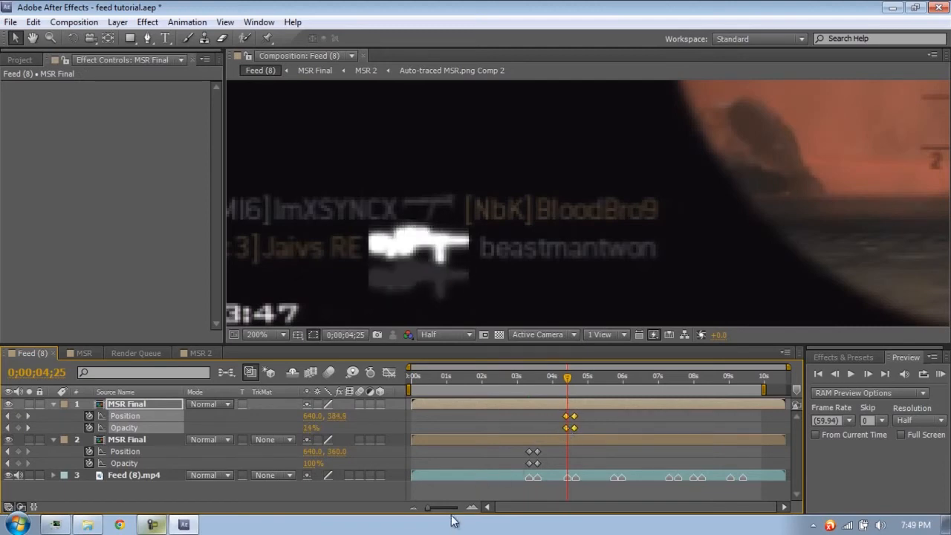
pyautogui.moveTo(450, 508); pyautogui.dragTo(510, 516)
pyautogui.moveTo(529, 428); pyautogui.dragTo(605, 433)
# Step: Add Position and Opacity keyframes with the existing values to the lower MSR Final layer at 0;00;04;25
pyautogui.moveTo(456, 508); pyautogui.dragTo(443, 508)
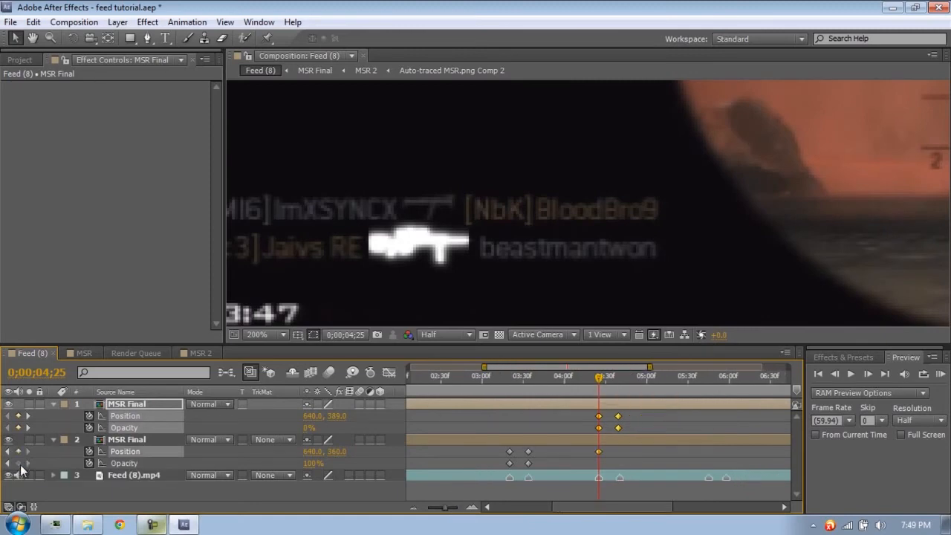
pyautogui.click(18, 451)
pyautogui.click(18, 463)
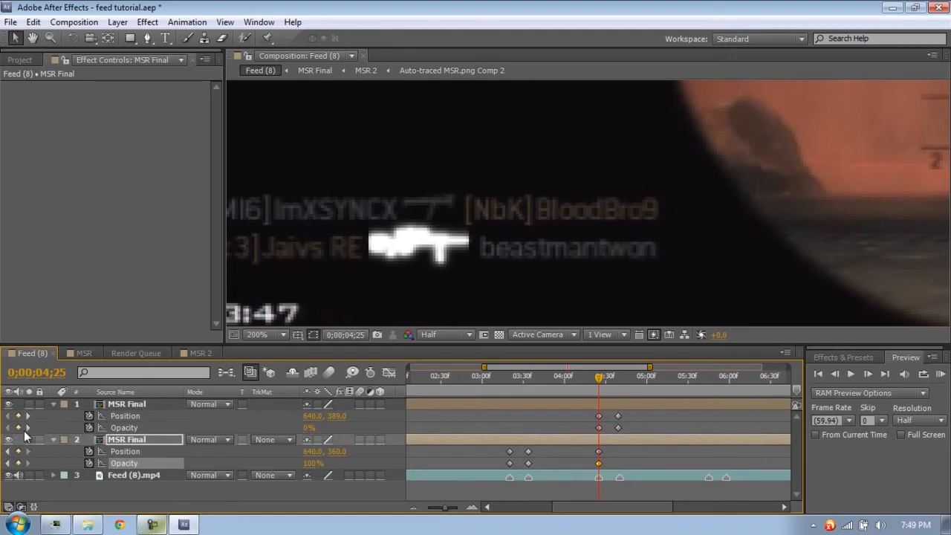
# Step: Move the upper MSR Final layer's ending Position and Opacity keyframes to the footage marker at 0;00;04;40
pyautogui.click(28, 428)
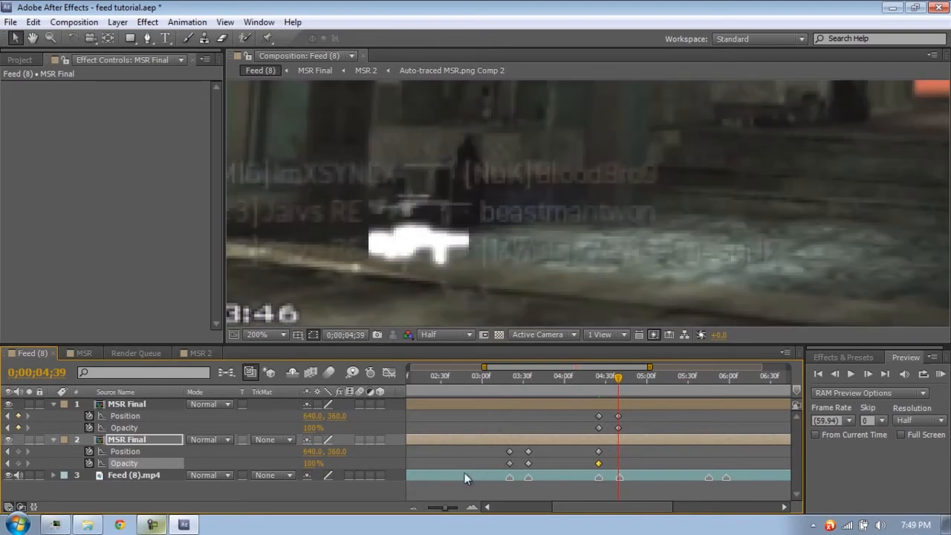
pyautogui.moveTo(456, 509); pyautogui.dragTo(465, 511)
pyautogui.moveTo(587, 412); pyautogui.dragTo(624, 428)
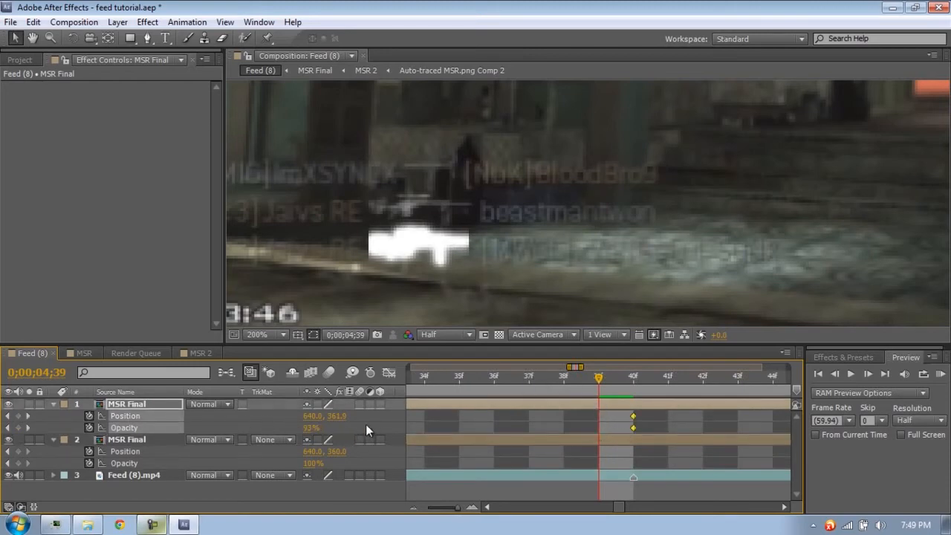
pyautogui.click(29, 416)
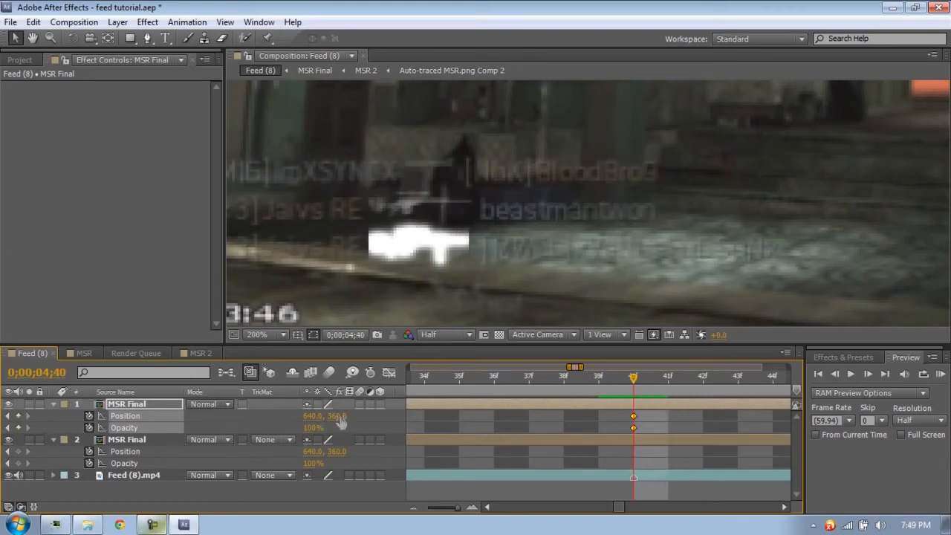
# Step: Set the lower MSR Final layer's Position to 640, 335 at 0;00;04;40 and scrub through the movement to check it
pyautogui.moveTo(335, 453); pyautogui.dragTo(315, 452)
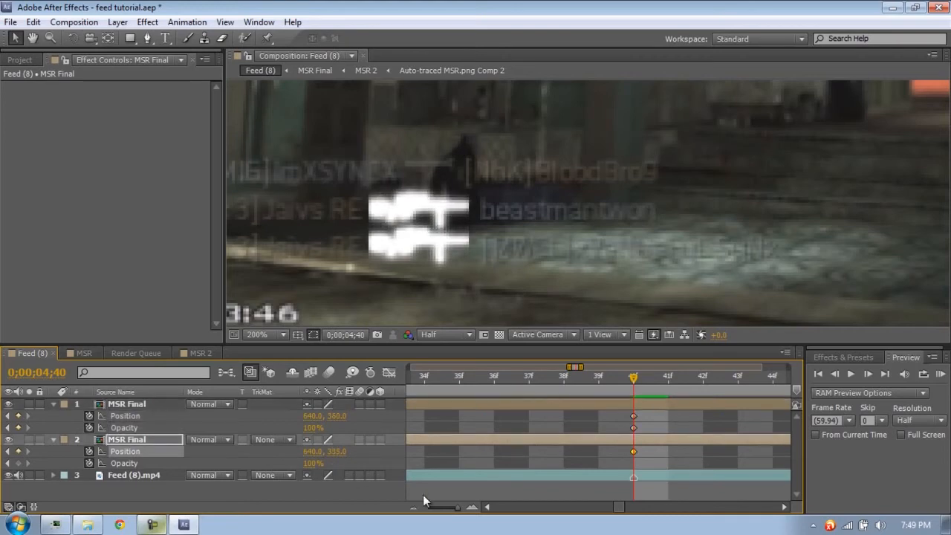
pyautogui.click(431, 507)
pyautogui.moveTo(436, 506); pyautogui.dragTo(439, 507)
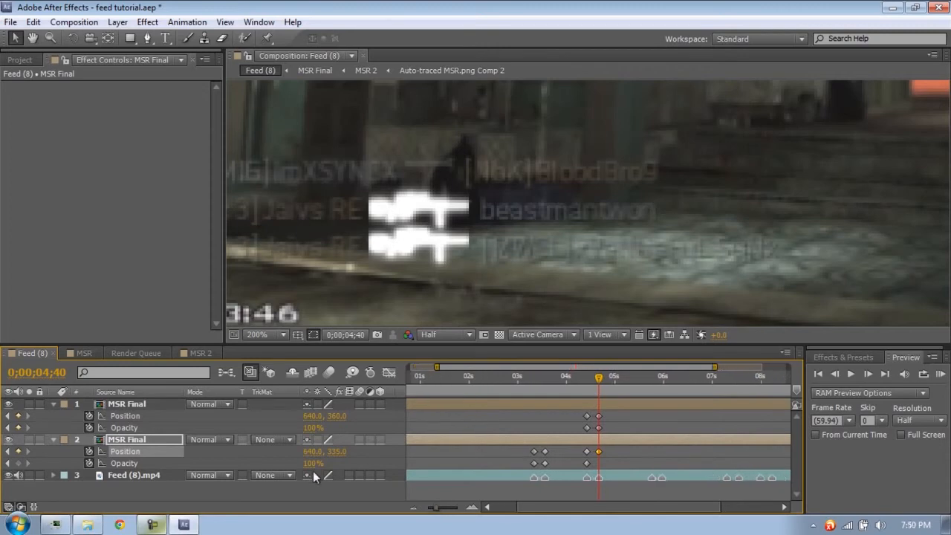
pyautogui.moveTo(592, 381)
pyautogui.mouseDown()
pyautogui.moveTo(583, 382)
pyautogui.moveTo(596, 379)
pyautogui.mouseUp()
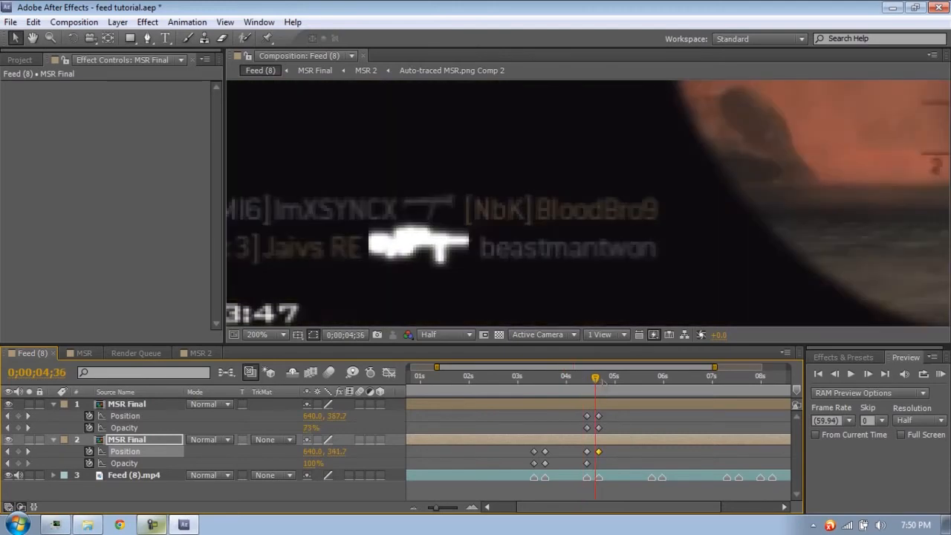
pyautogui.click(601, 380)
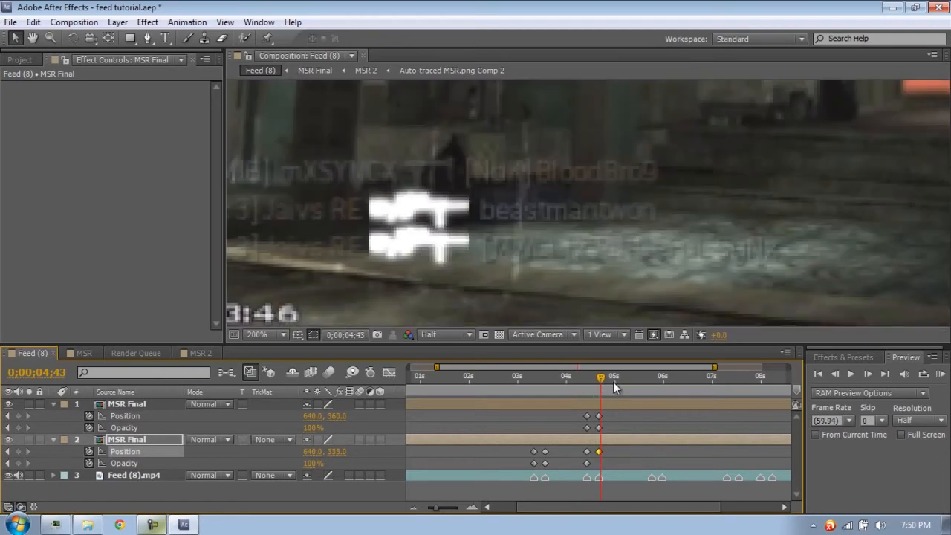
pyautogui.click(614, 381)
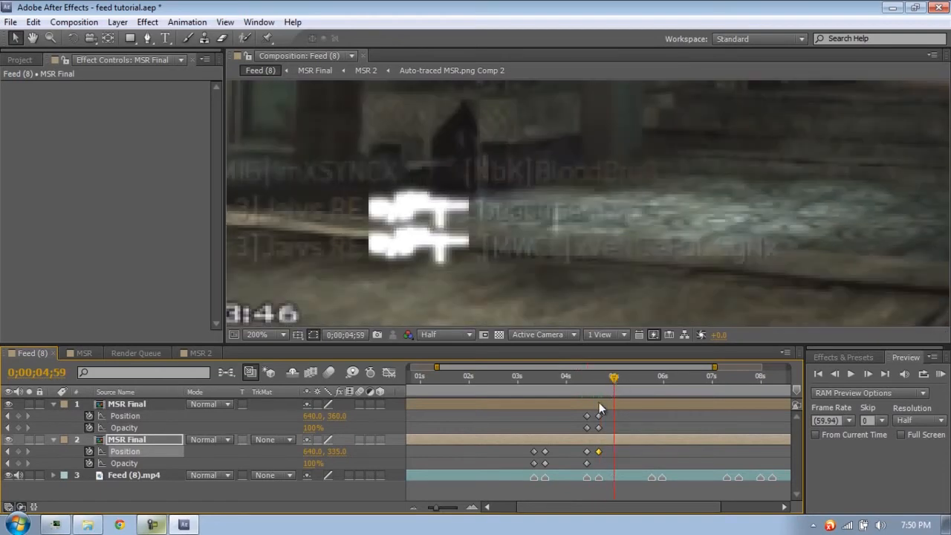
# Step: Duplicate the topmost MSR Final layer, reveal the copy's keyframes and enlarge the timeline area to fit all layers
pyautogui.click(600, 405)
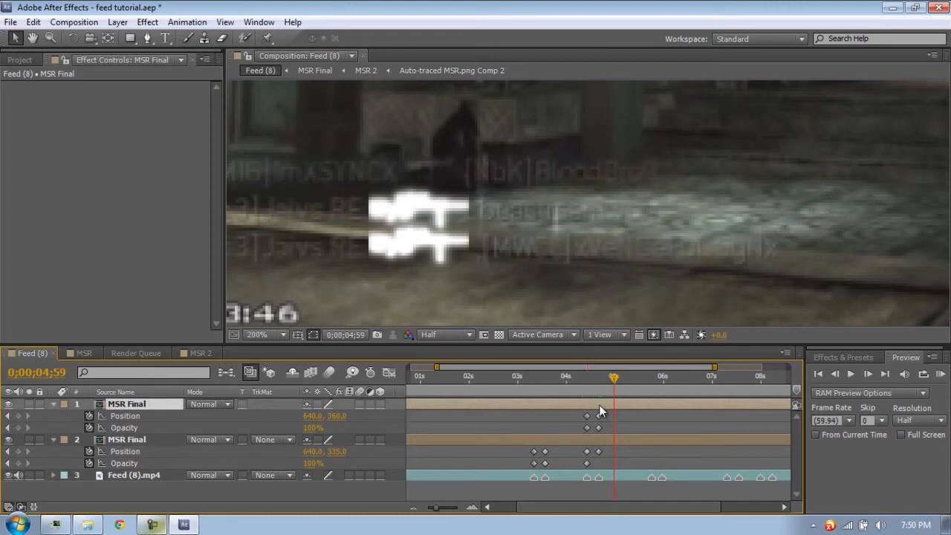
pyautogui.hotkey('ctrl', 'd')
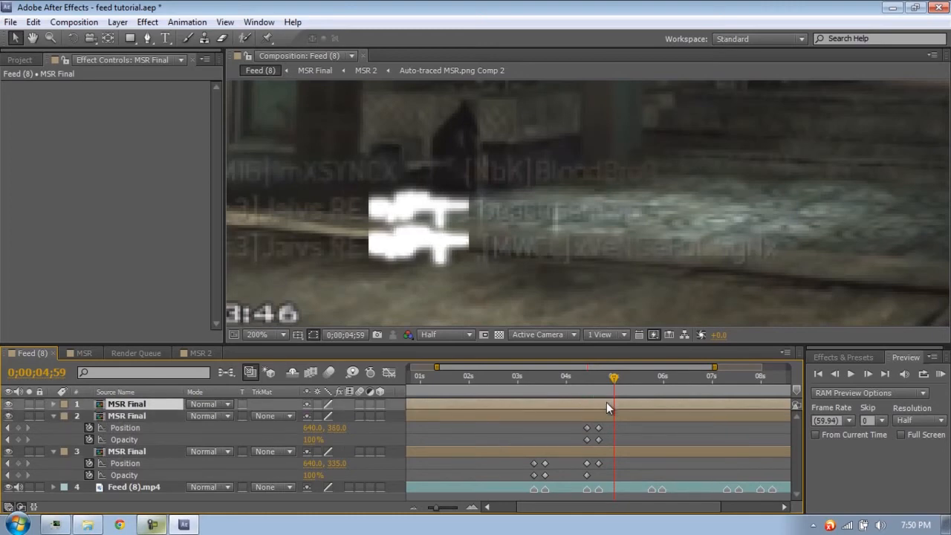
pyautogui.press('u')
pyautogui.scroll(-1, 725, 424)
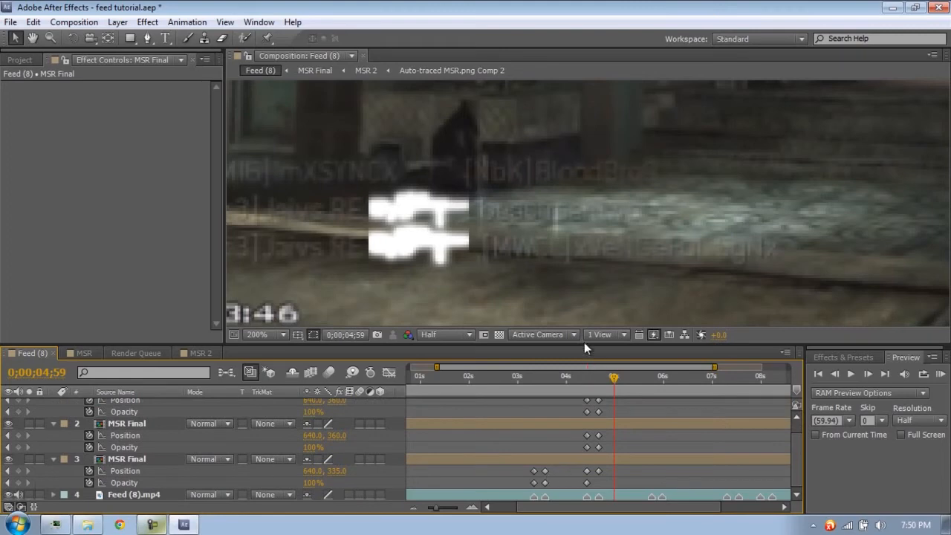
pyautogui.moveTo(586, 342); pyautogui.dragTo(585, 308)
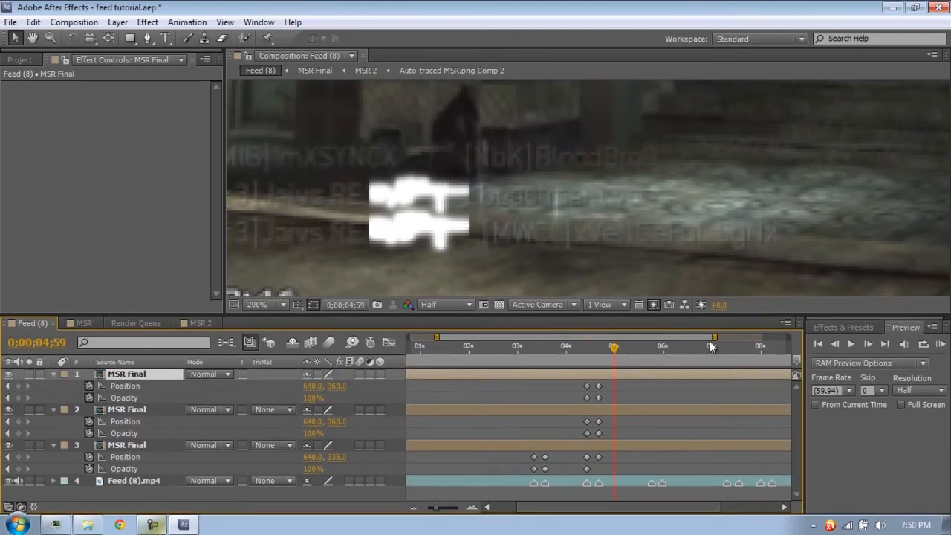
# Step: Add Position keyframes to the two lower MSR Final layers at the next kill, 0;00;05;45
pyautogui.click(636, 349)
pyautogui.click(652, 349)
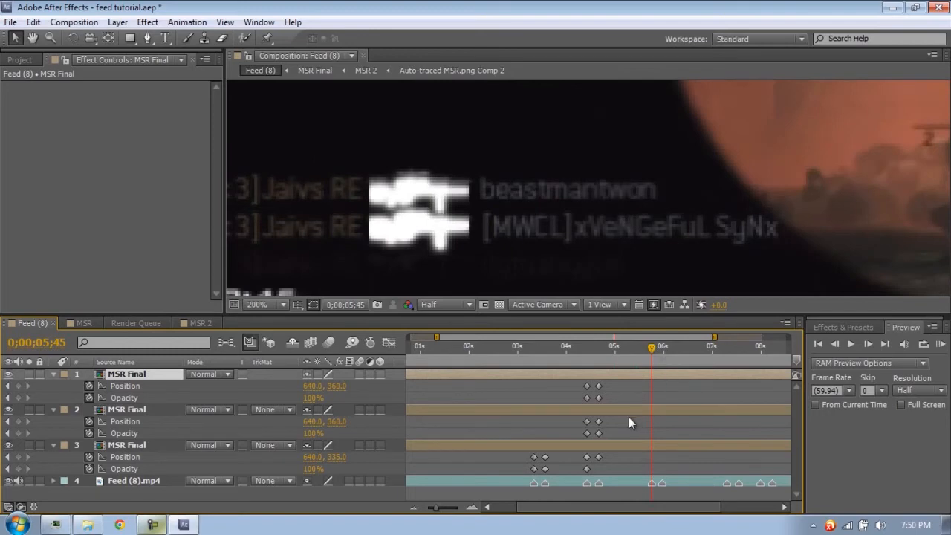
pyautogui.press('h')
pyautogui.moveTo(497, 248); pyautogui.dragTo(526, 221)
pyautogui.press('v')
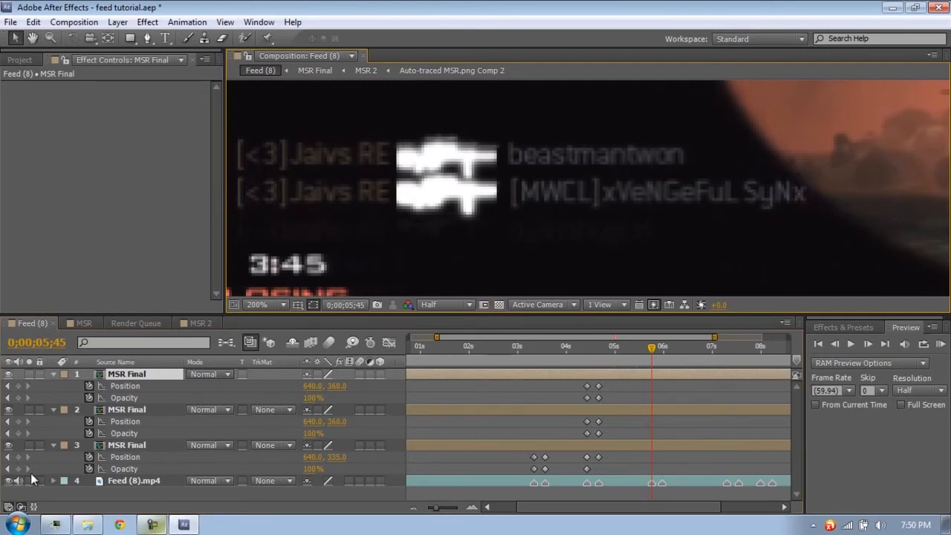
pyautogui.click(17, 457)
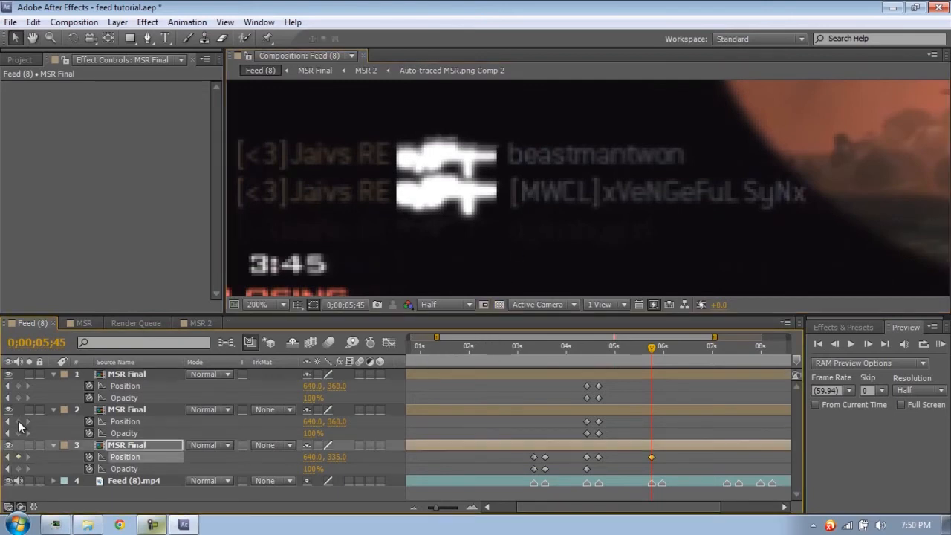
pyautogui.click(18, 422)
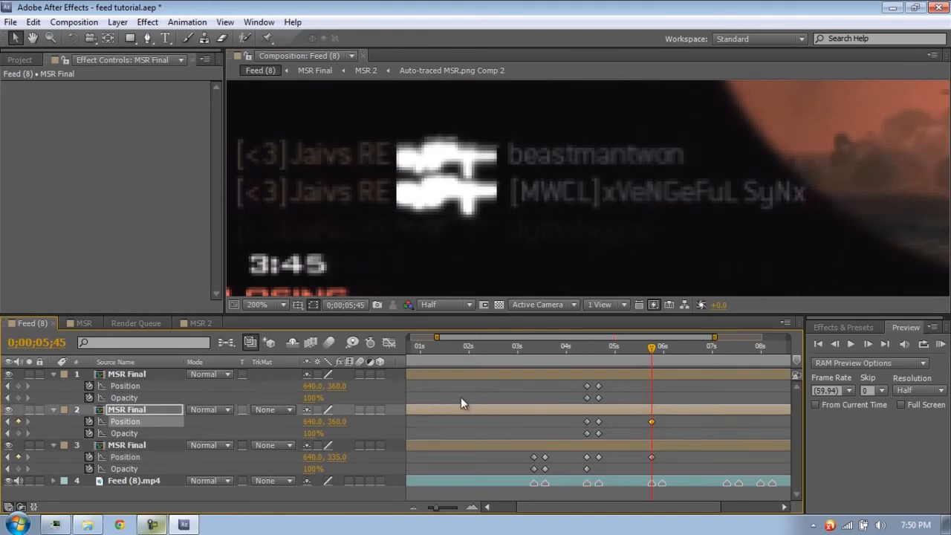
# Step: Shift the topmost MSR Final layer's Position and Opacity keyframes to start at 0;00;05;45 and end at 0;00;05;58
pyautogui.moveTo(566, 386); pyautogui.dragTo(651, 401)
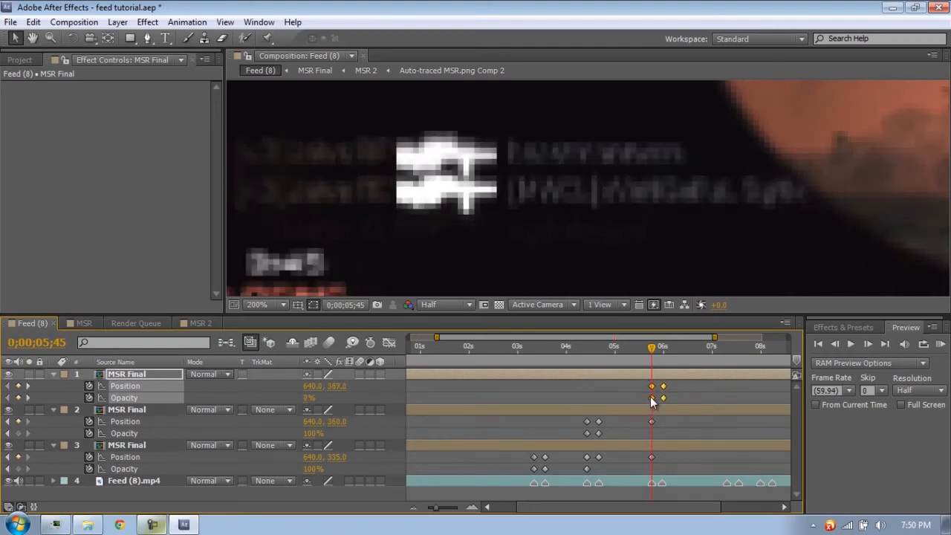
pyautogui.click(459, 508)
pyautogui.moveTo(461, 509); pyautogui.dragTo(451, 510)
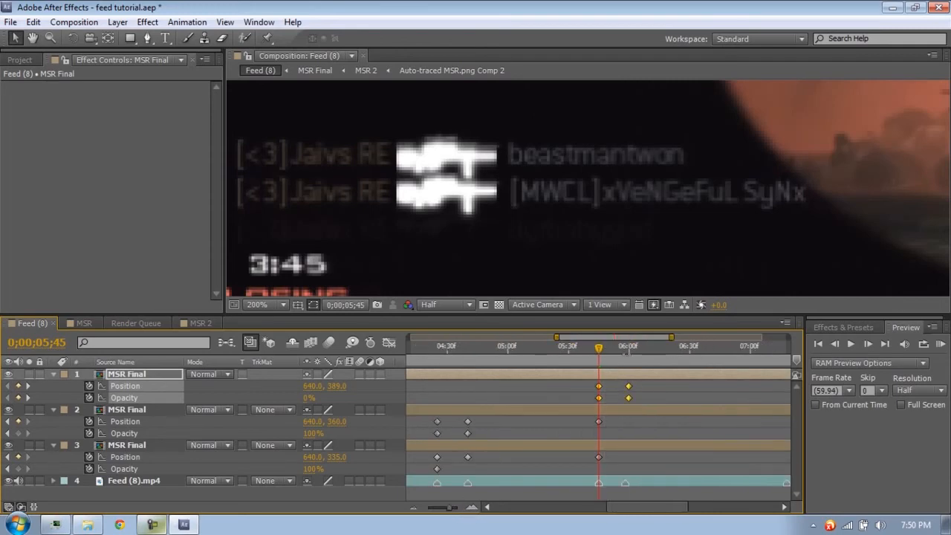
pyautogui.click(625, 348)
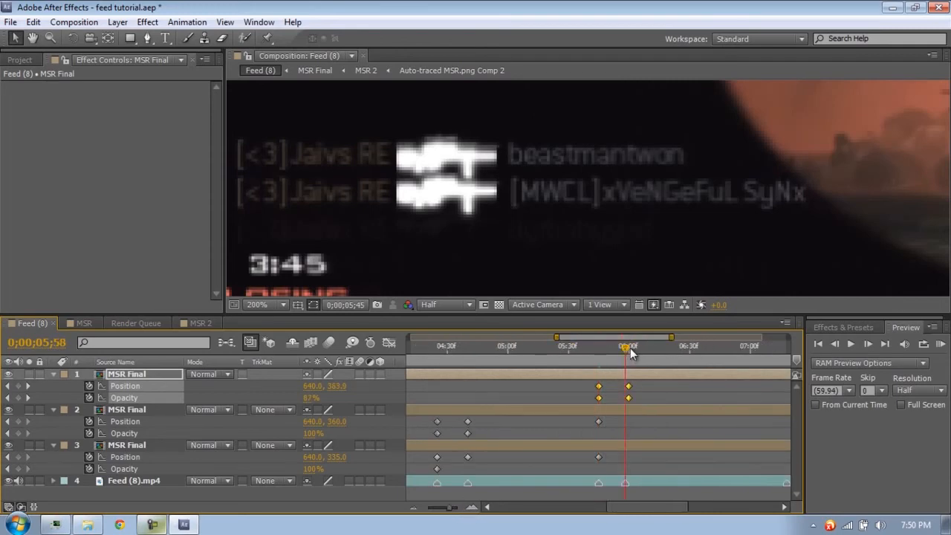
pyautogui.click(644, 384)
pyautogui.moveTo(629, 401); pyautogui.dragTo(622, 398)
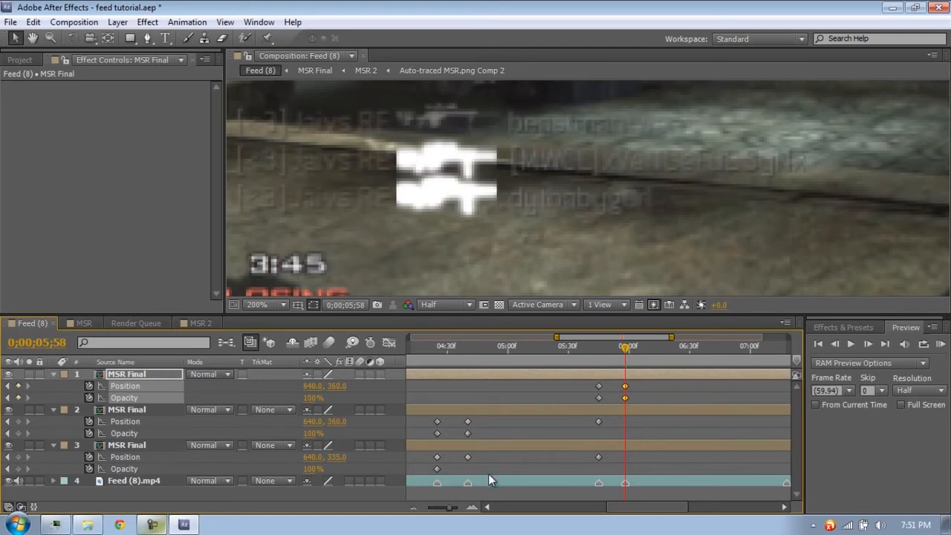
# Step: Set the lowest MSR Final layer's Position to 640, 309 at 0;00;05;58
pyautogui.moveTo(451, 511); pyautogui.dragTo(459, 511)
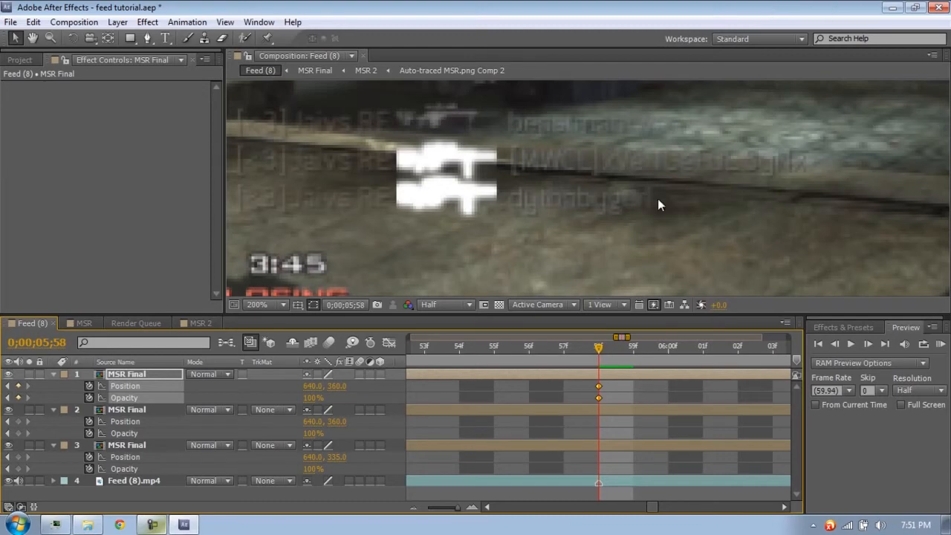
pyautogui.click(448, 511)
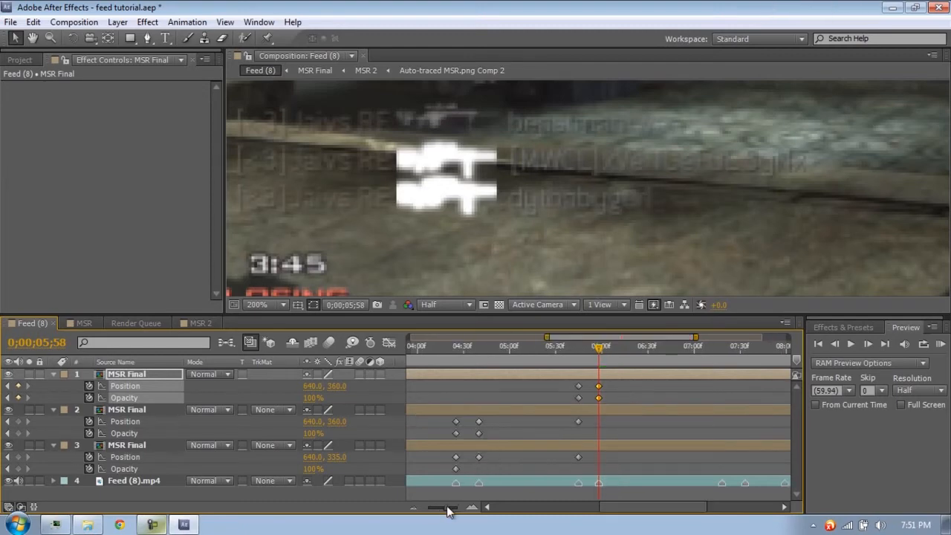
pyautogui.press('h')
pyautogui.moveTo(523, 199); pyautogui.dragTo(538, 214)
pyautogui.press('v')
pyautogui.moveTo(336, 455); pyautogui.dragTo(318, 449)
pyautogui.click(320, 441)
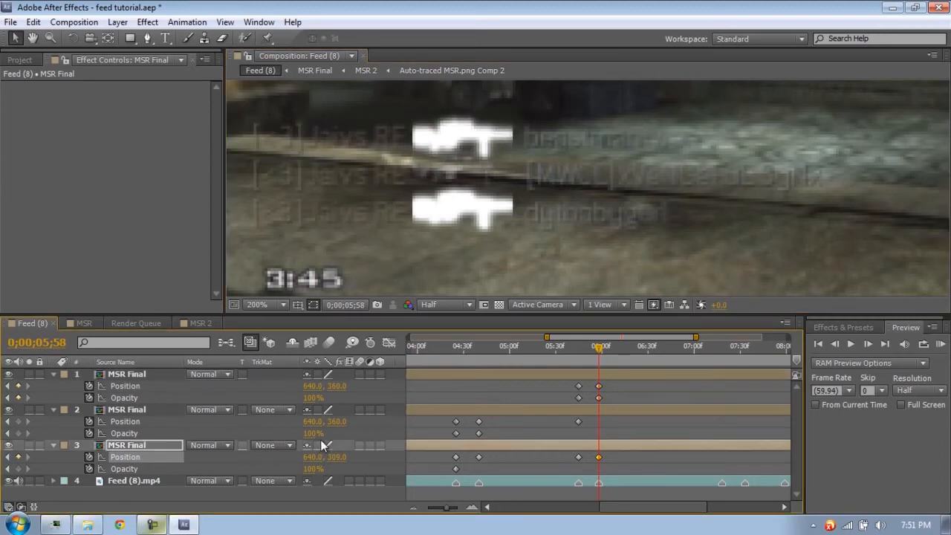
# Step: Set the middle MSR Final layer's Position to 640, 335 at 0;00;05;58 and scrub back through the movement to check it
pyautogui.moveTo(334, 423); pyautogui.dragTo(319, 421)
pyautogui.click(388, 410)
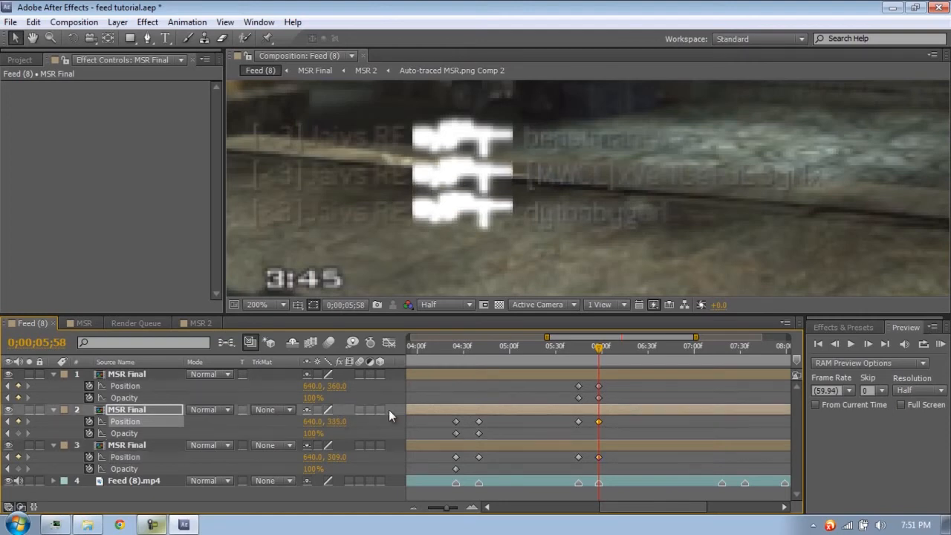
pyautogui.moveTo(599, 347); pyautogui.dragTo(596, 347)
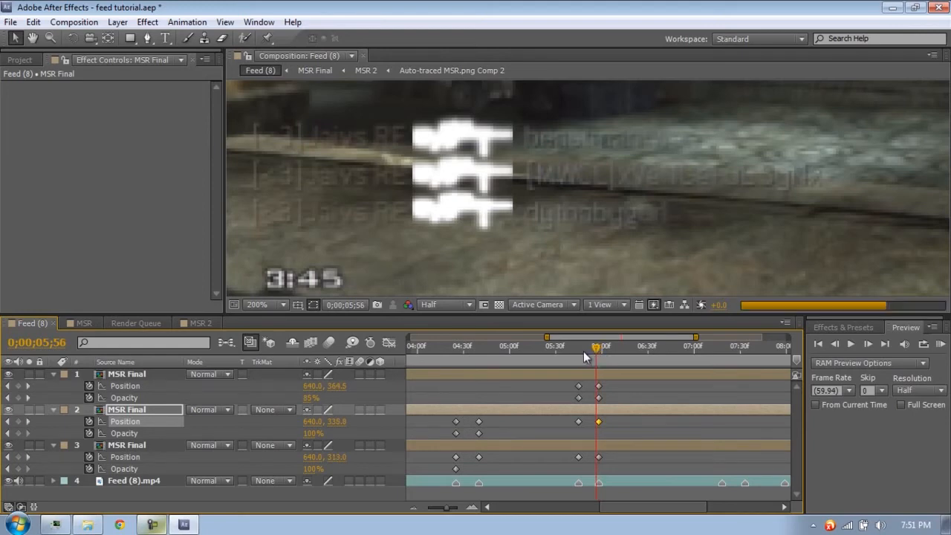
pyautogui.click(583, 351)
pyautogui.click(572, 352)
pyautogui.click(585, 350)
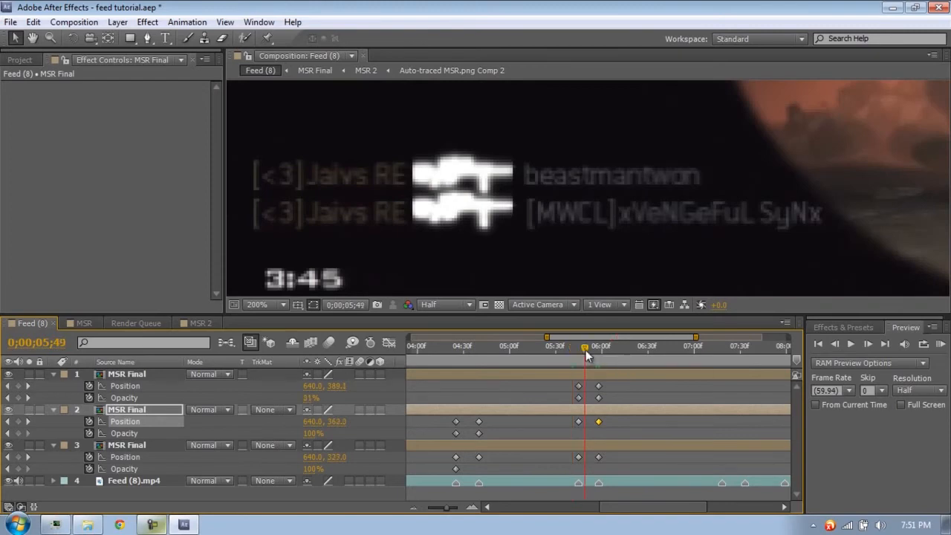
# Step: Duplicate the topmost MSR Final layer and shift the copy's Position and Opacity keyframes to start at the next kill marker, 0;00;07;18
pyautogui.click(651, 349)
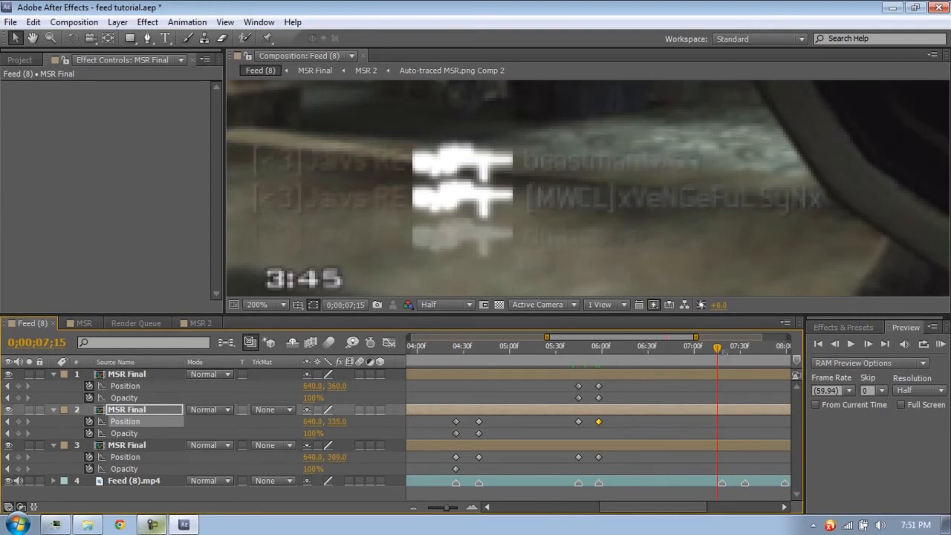
pyautogui.click(725, 352)
pyautogui.click(723, 350)
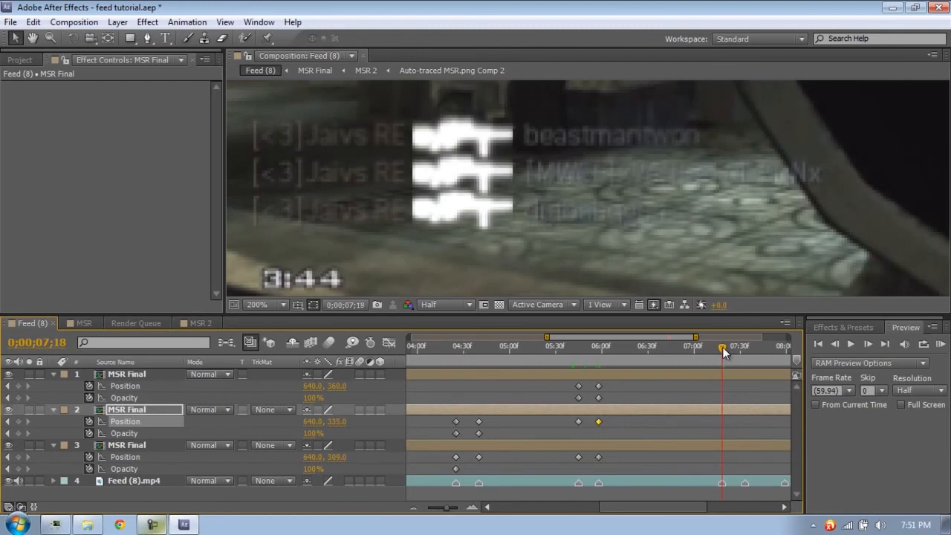
pyautogui.click(557, 398)
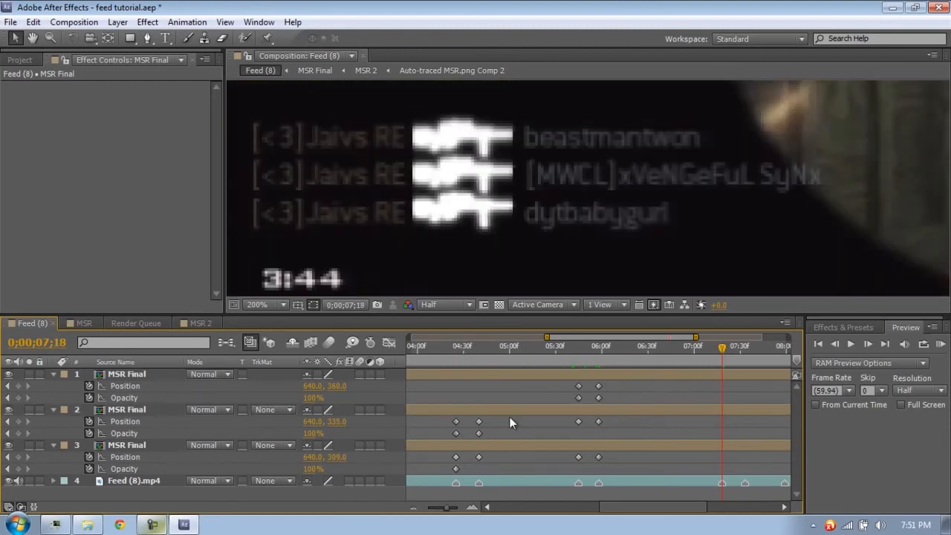
pyautogui.moveTo(445, 509); pyautogui.dragTo(433, 512)
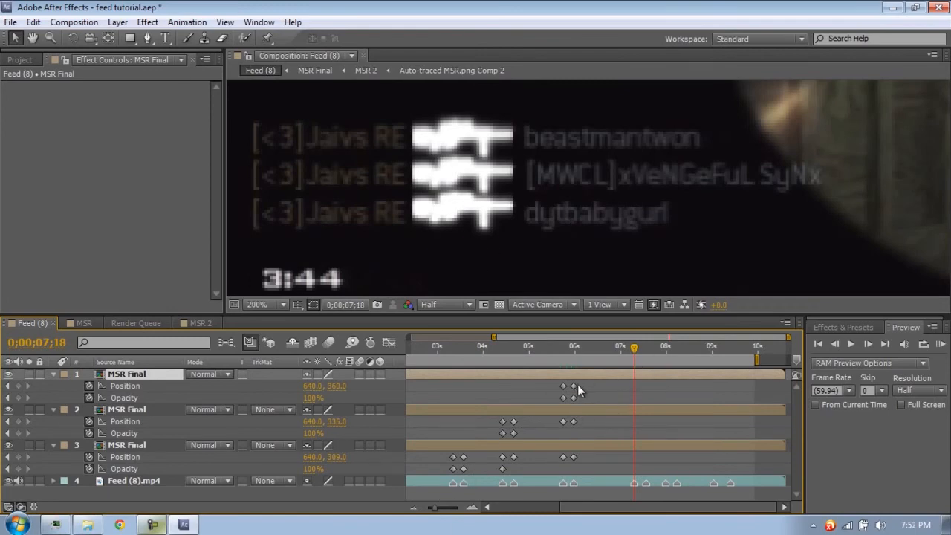
pyautogui.hotkey('ctrl', 'd')
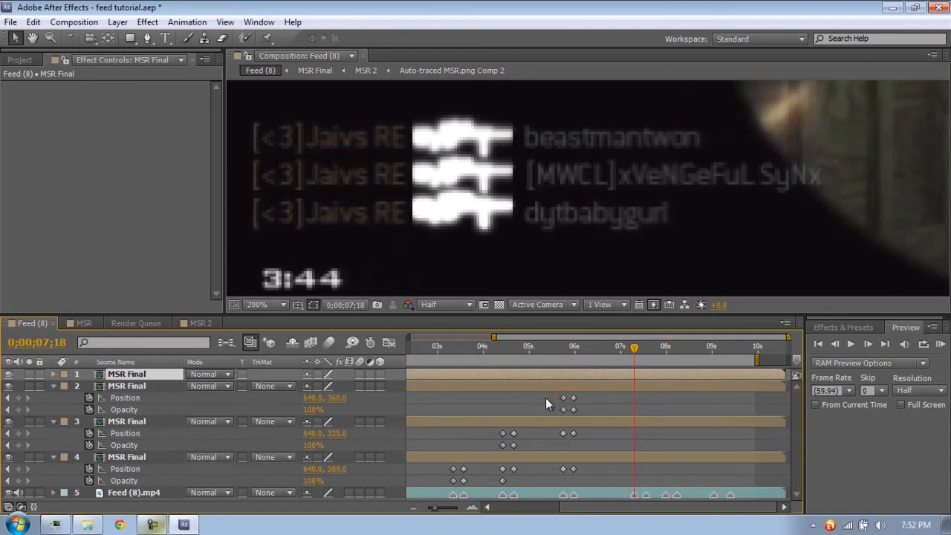
pyautogui.press('u')
pyautogui.moveTo(556, 384); pyautogui.dragTo(636, 397)
# Step: Move the topmost MSR Final layer's ending Position and Opacity keyframes to the marker at 0;00;07;33
pyautogui.click(458, 509)
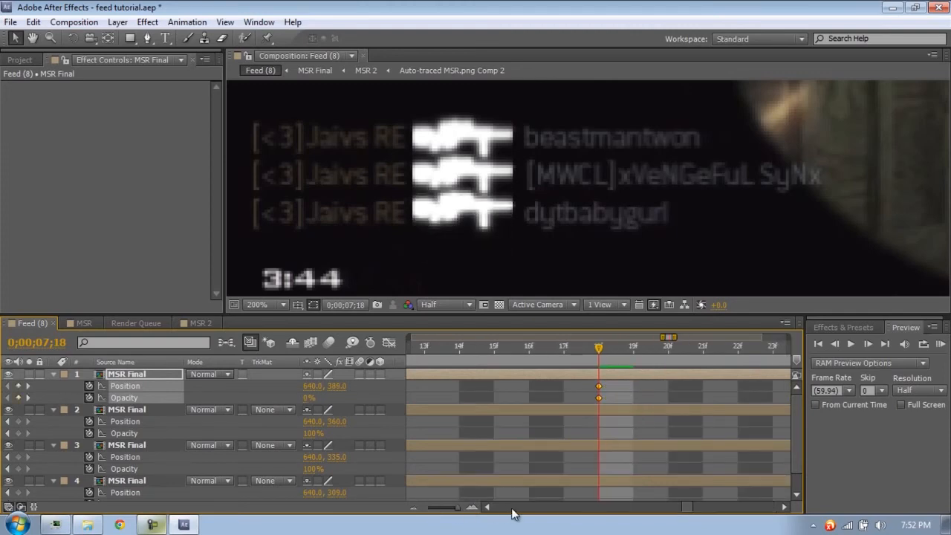
pyautogui.click(452, 509)
pyautogui.moveTo(453, 509); pyautogui.dragTo(446, 509)
pyautogui.scroll(-2, 569, 467)
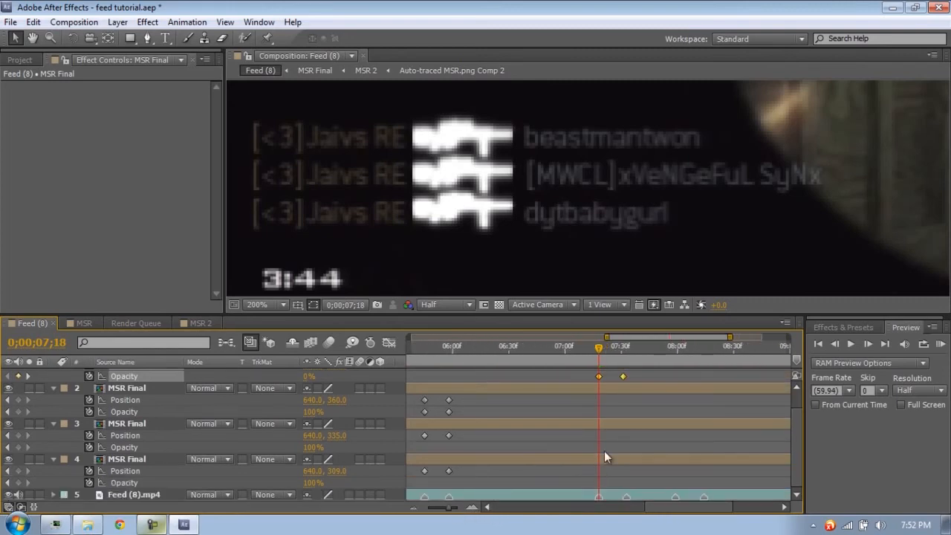
pyautogui.click(623, 346)
pyautogui.click(628, 349)
pyautogui.moveTo(629, 349); pyautogui.dragTo(627, 349)
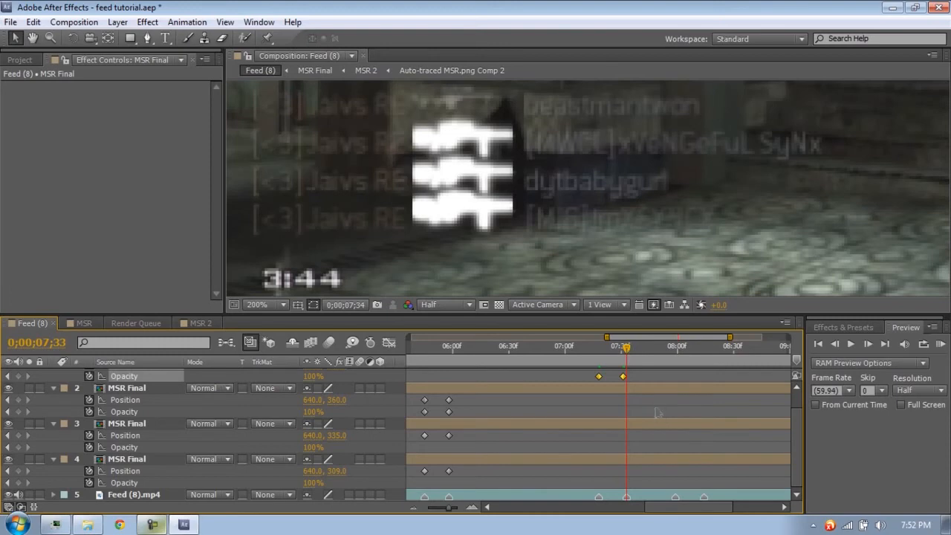
pyautogui.scroll(1, 648, 403)
pyautogui.click(648, 387)
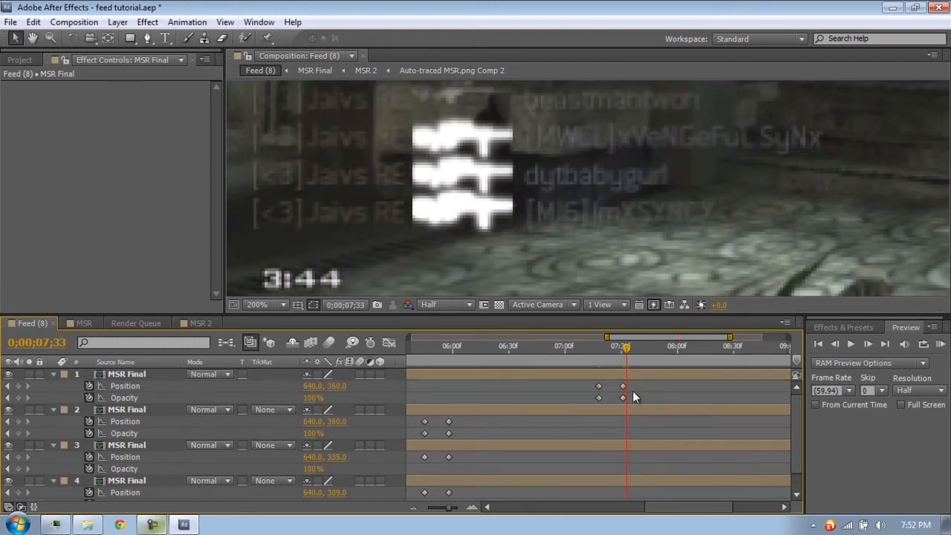
pyautogui.moveTo(616, 383); pyautogui.dragTo(629, 399)
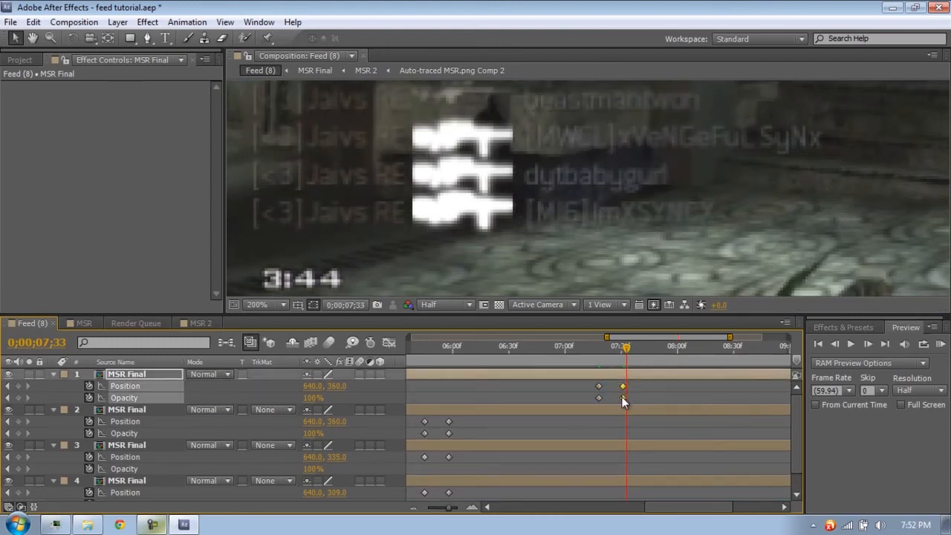
# Step: Add Position keyframes to the three lower MSR Final layers at 0;00;07;18
pyautogui.moveTo(454, 508)
pyautogui.mouseDown()
pyautogui.moveTo(483, 509)
pyautogui.moveTo(439, 509)
pyautogui.mouseUp()
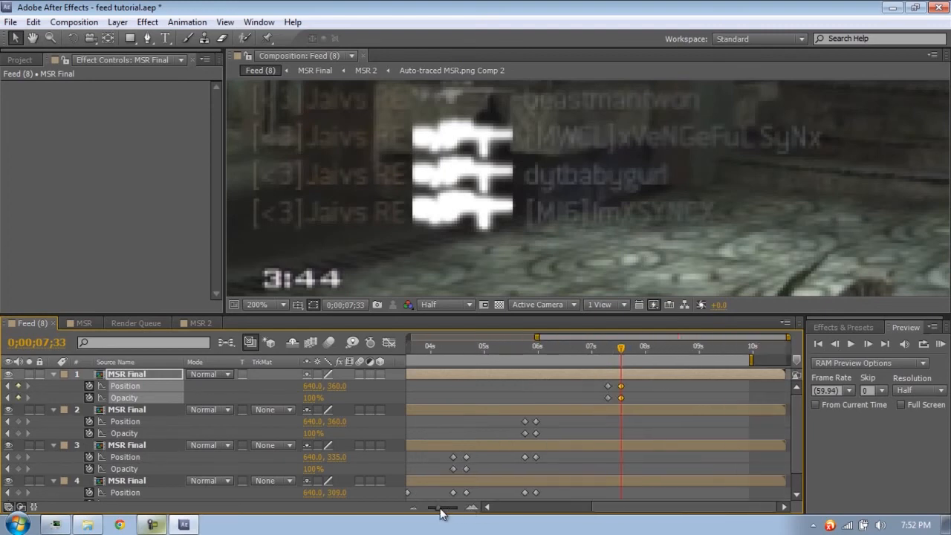
pyautogui.click(8, 386)
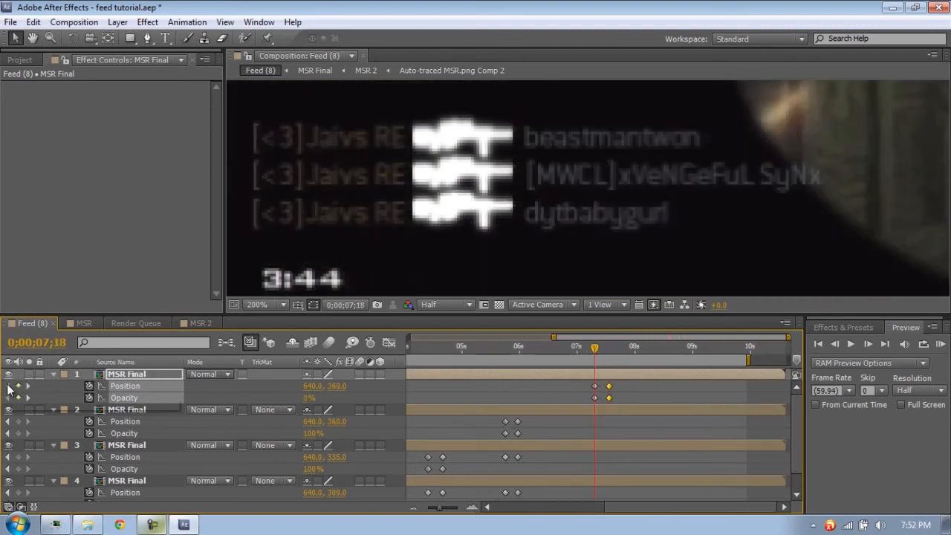
pyautogui.click(18, 421)
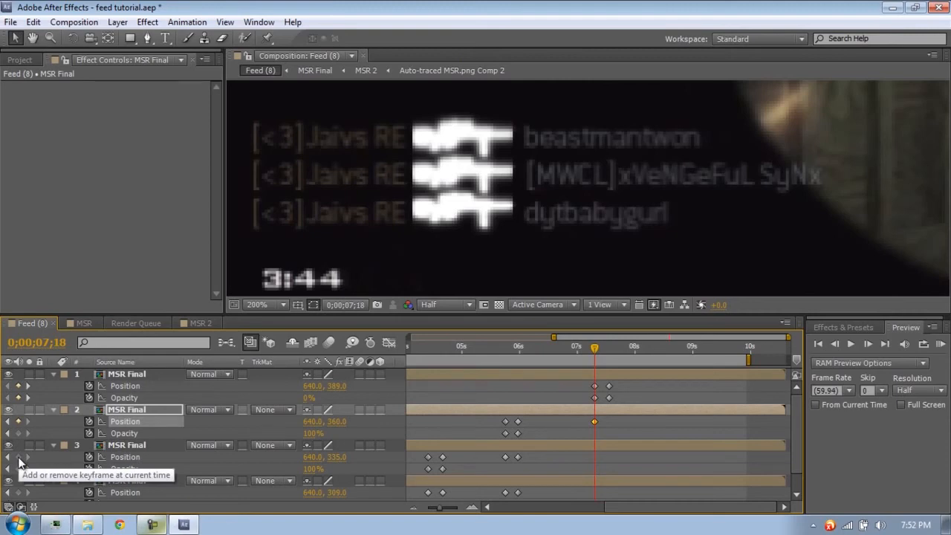
pyautogui.click(18, 457)
pyautogui.scroll(-1, 65, 452)
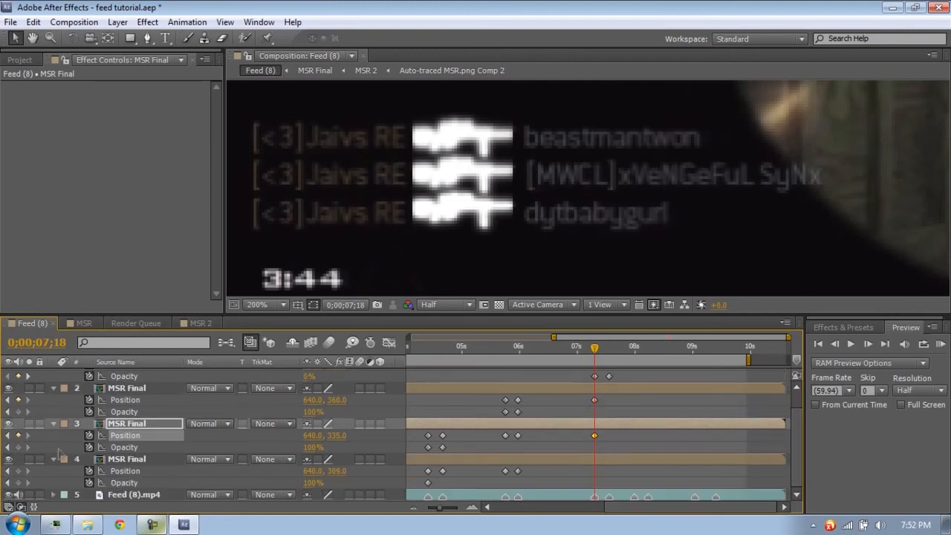
pyautogui.click(18, 471)
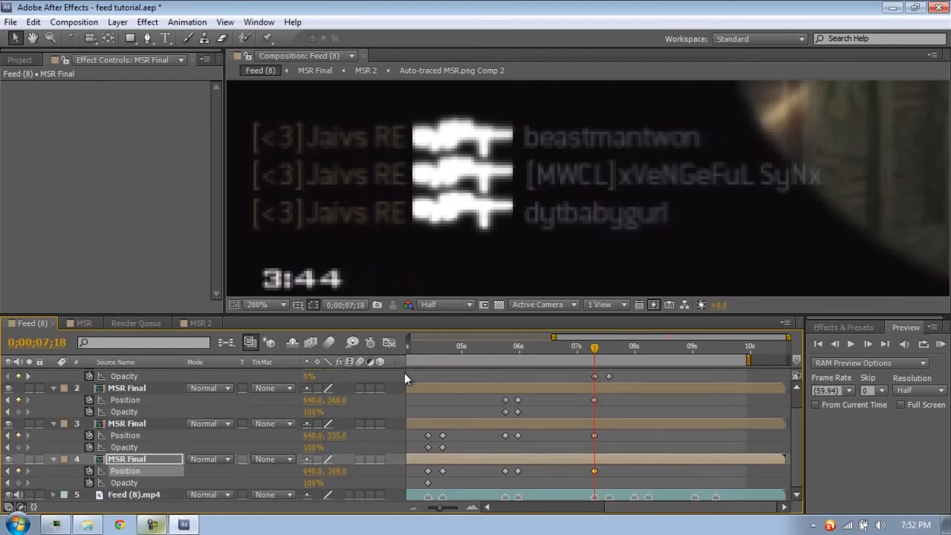
pyautogui.scroll(1, 460, 373)
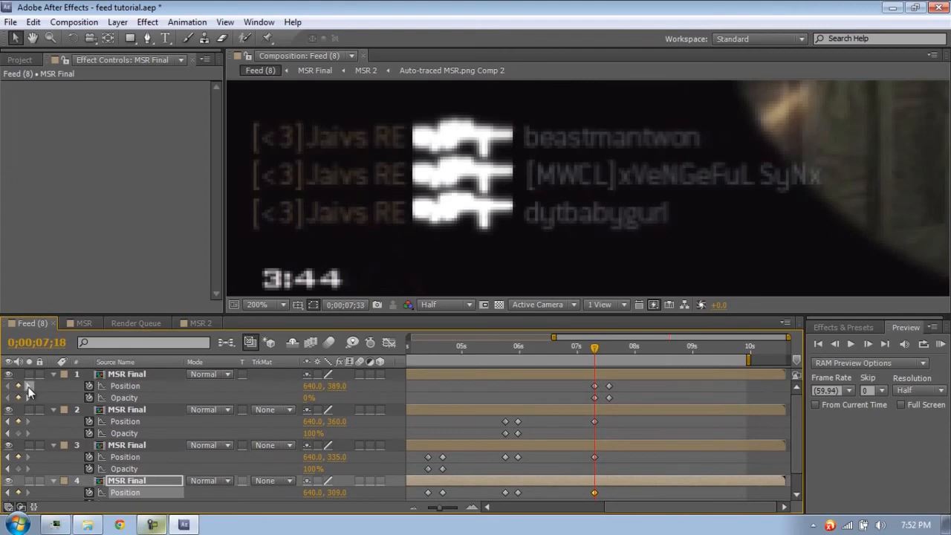
# Step: Set the lowest MSR Final layer's Position to 640, 280 at 0;00;07;33, aligning it with the first kill feed line
pyautogui.click(27, 386)
pyautogui.press('space')
pyautogui.moveTo(367, 170); pyautogui.dragTo(371, 198)
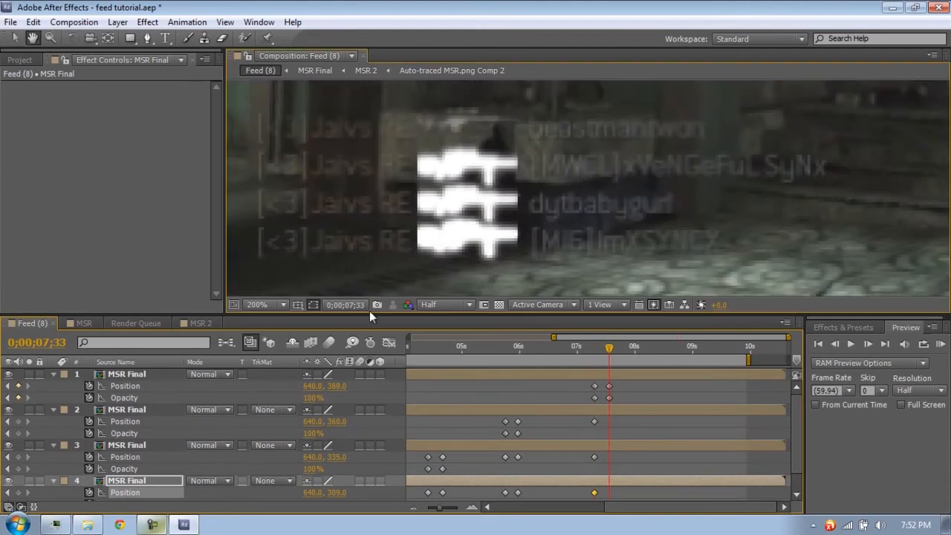
pyautogui.scroll(-1, 341, 436)
pyautogui.moveTo(341, 436); pyautogui.dragTo(339, 437)
pyautogui.moveTo(333, 471); pyautogui.dragTo(312, 468)
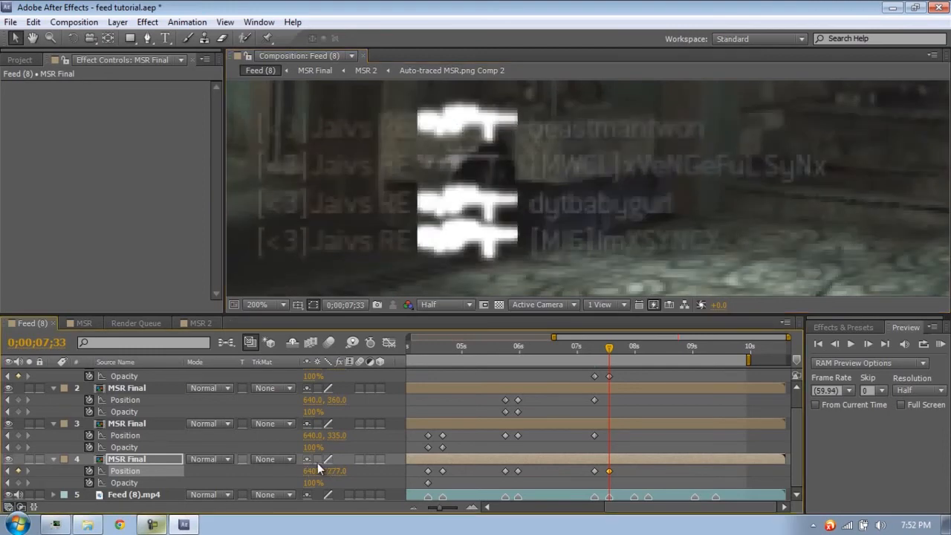
pyautogui.click(327, 468)
pyautogui.moveTo(336, 471); pyautogui.dragTo(356, 471)
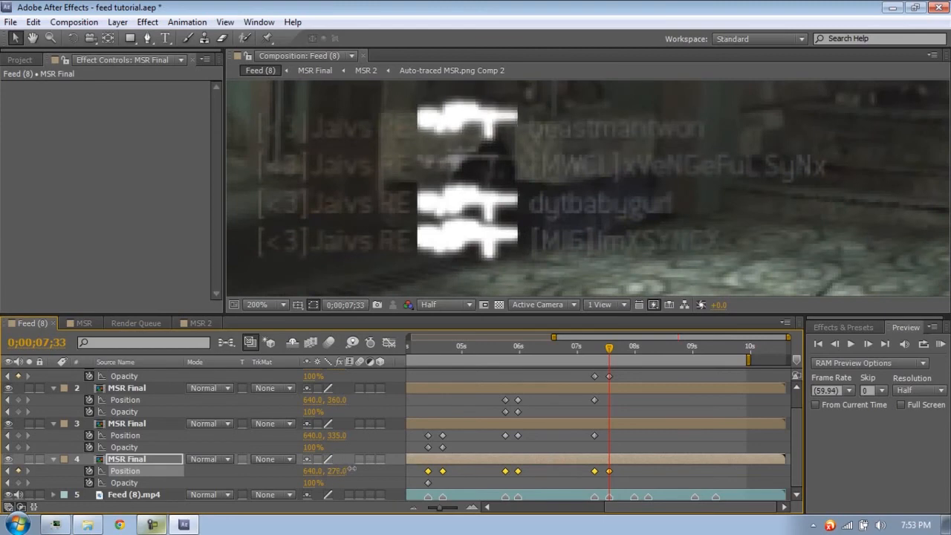
# Step: Set Position at 0;00;07;33 to 640, 304 on the third MSR Final layer and 640, 330 on the second
pyautogui.moveTo(338, 436); pyautogui.dragTo(319, 435)
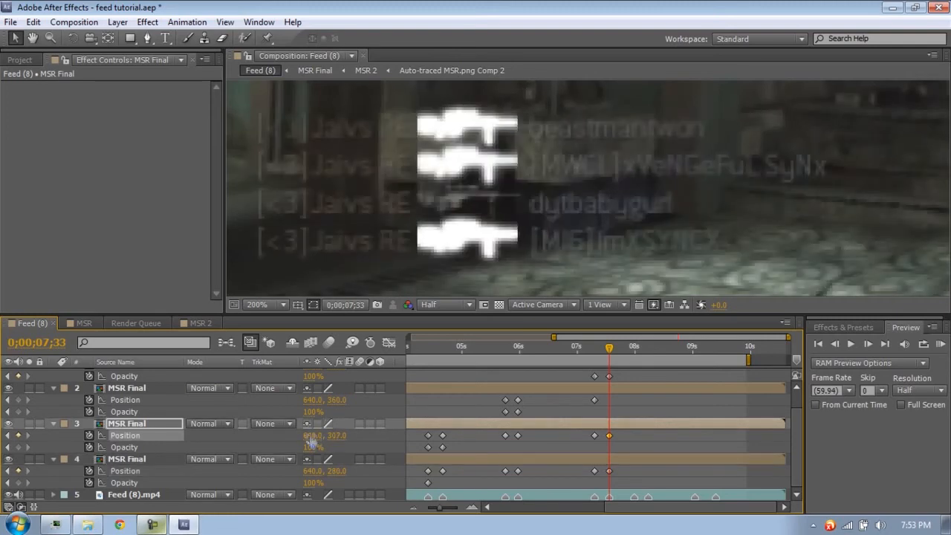
pyautogui.moveTo(340, 401); pyautogui.dragTo(319, 399)
pyautogui.moveTo(331, 437)
pyautogui.mouseDown()
pyautogui.moveTo(312, 436)
pyautogui.moveTo(330, 438)
pyautogui.mouseUp()
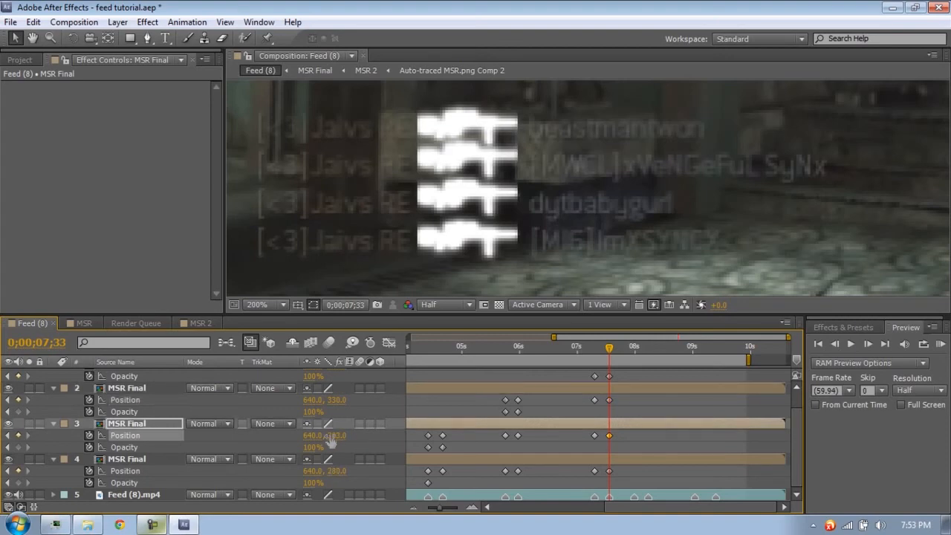
pyautogui.moveTo(329, 437); pyautogui.dragTo(327, 435)
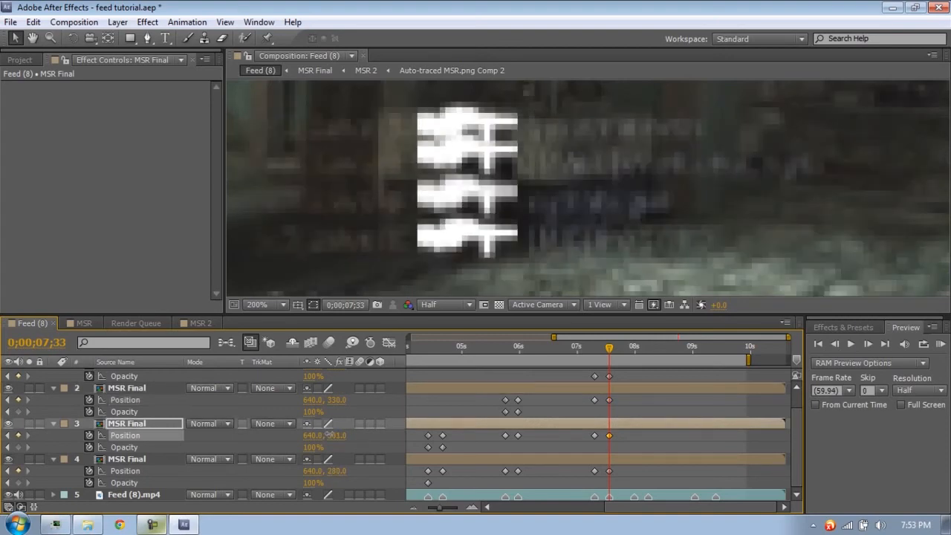
pyautogui.moveTo(335, 400); pyautogui.dragTo(342, 399)
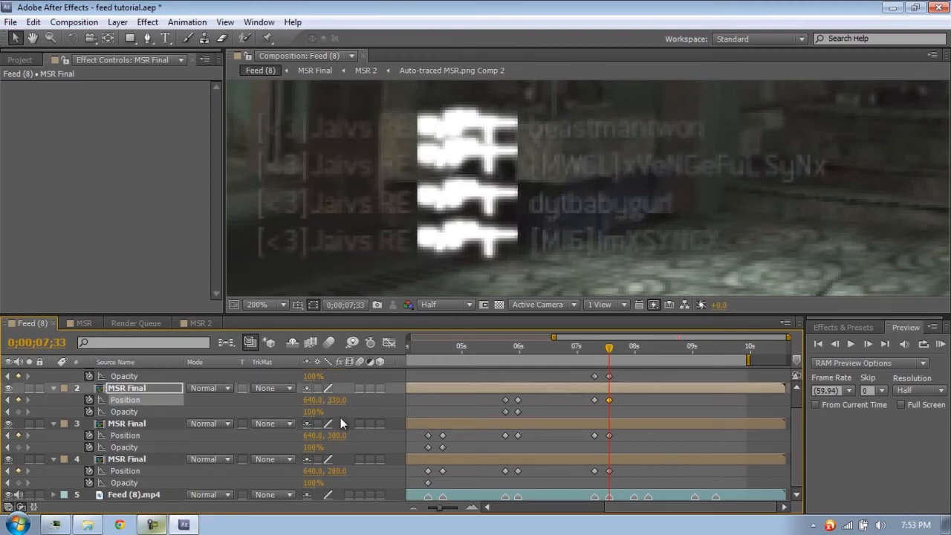
pyautogui.moveTo(338, 436); pyautogui.dragTo(342, 436)
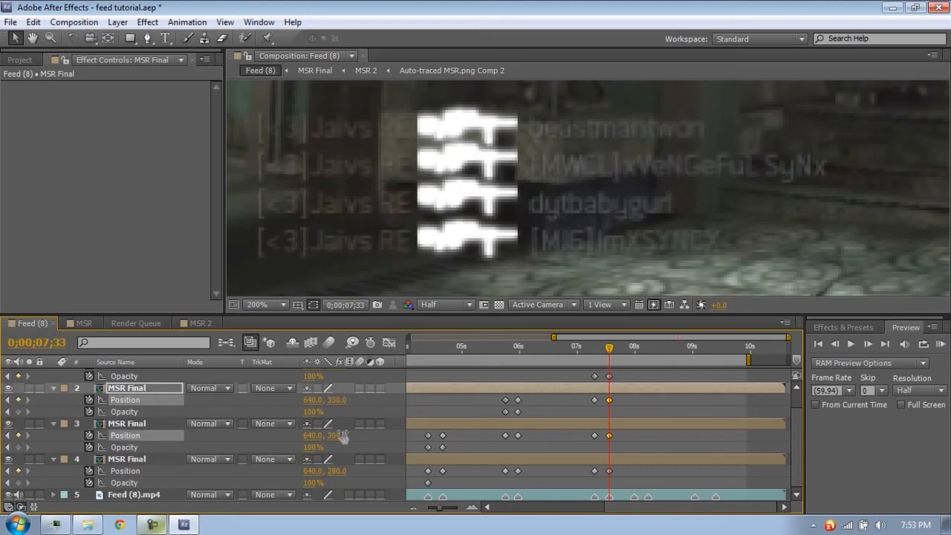
pyautogui.click(596, 423)
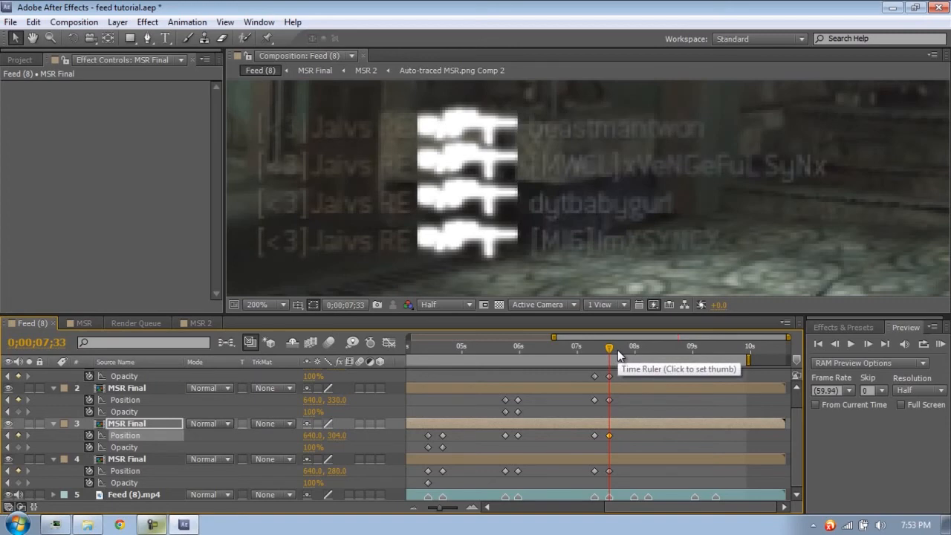
# Step: Fade out the lowest MSR Final layer with Opacity keyframes of 100% at 0;00;07;59 and 0% at 0;00;08;14
pyautogui.moveTo(619, 350); pyautogui.dragTo(634, 356)
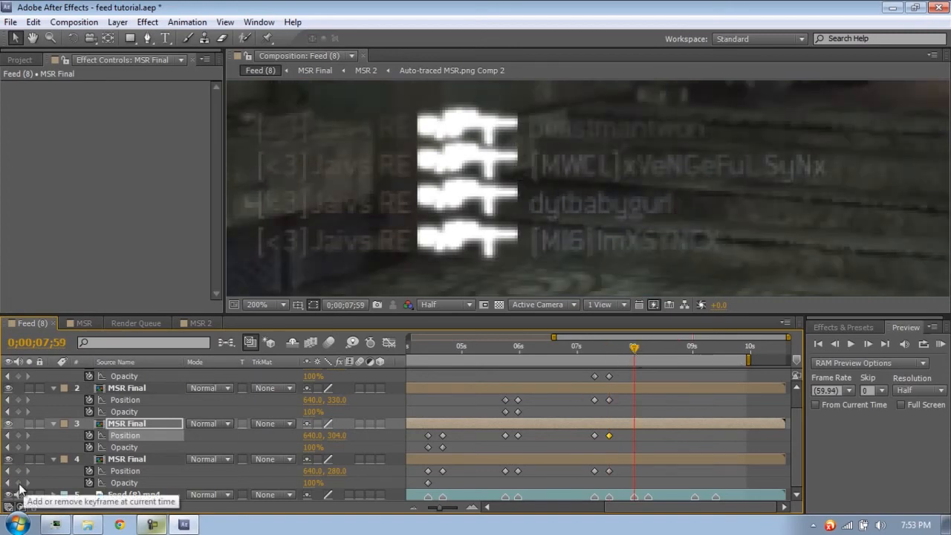
pyautogui.click(18, 483)
pyautogui.click(648, 346)
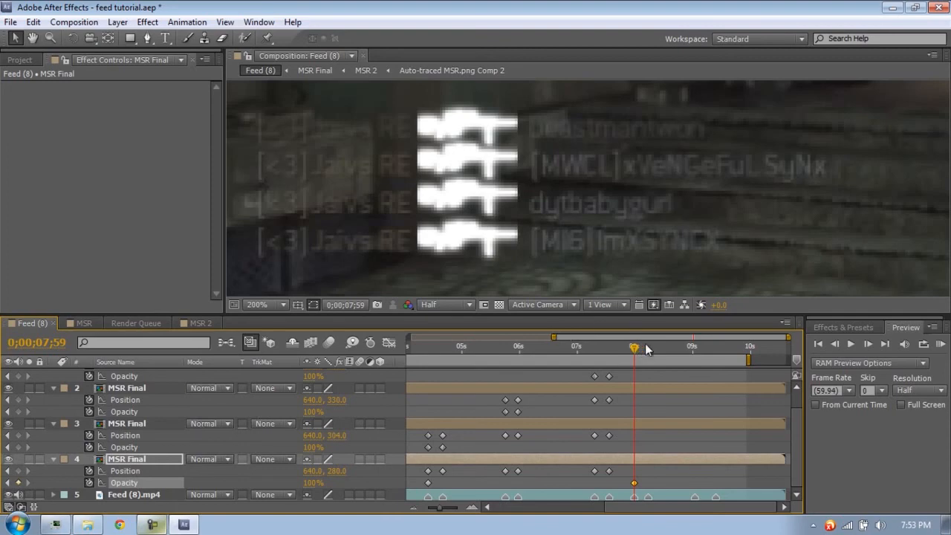
pyautogui.click(315, 483)
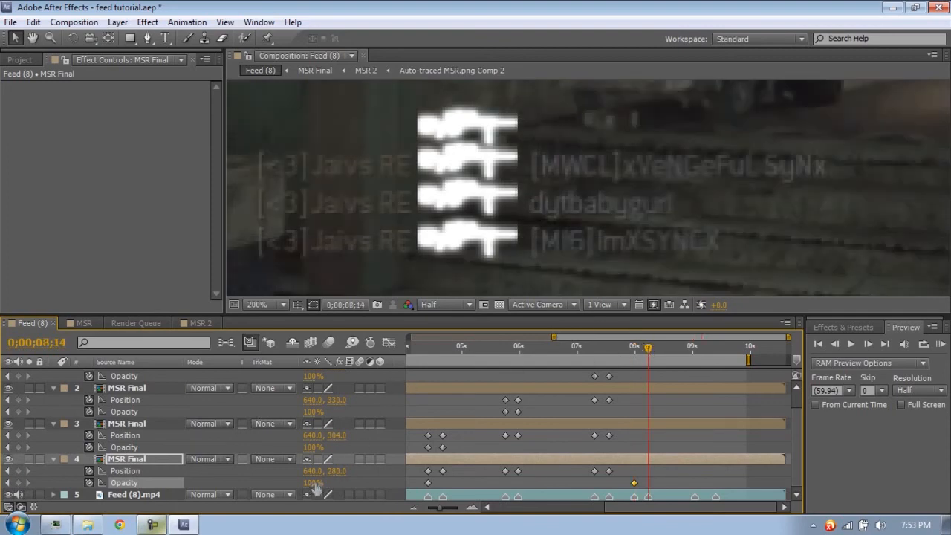
pyautogui.write('0')
pyautogui.press('Return')
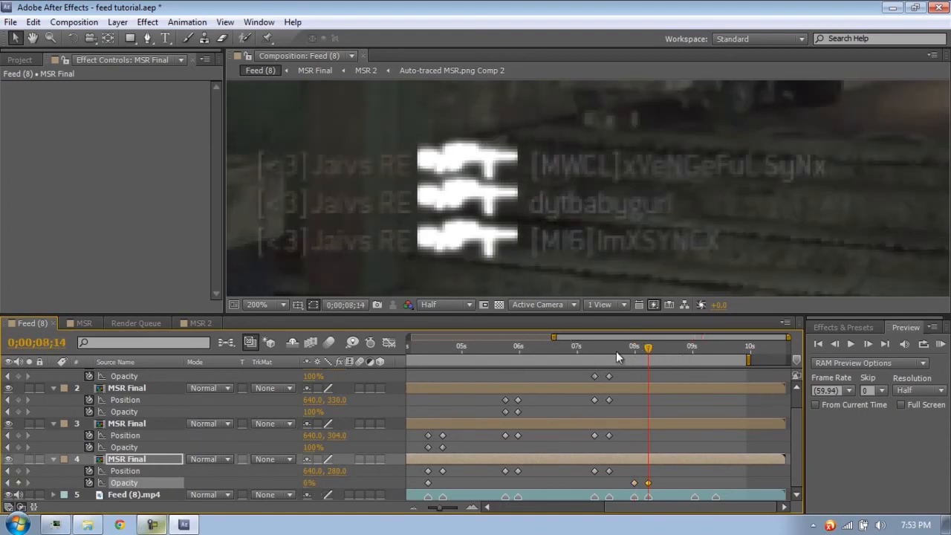
# Step: Scrub around 0;00;08;14 to check the lowest MSR Final layer's fade-out against the kill feed
pyautogui.moveTo(647, 348); pyautogui.dragTo(639, 352)
pyautogui.hotkey('alt', 'Tab')
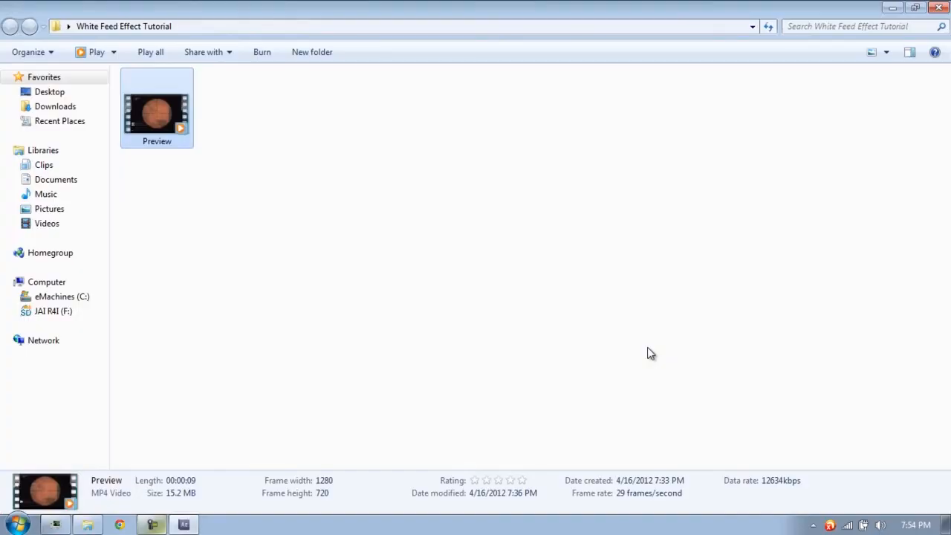
pyautogui.hotkey('alt', 'Tab')
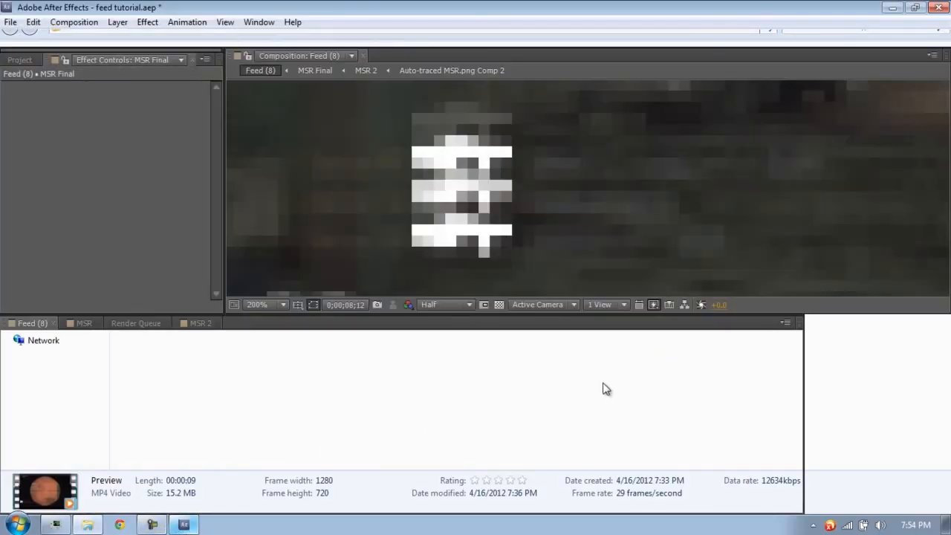
pyautogui.moveTo(648, 350); pyautogui.dragTo(649, 350)
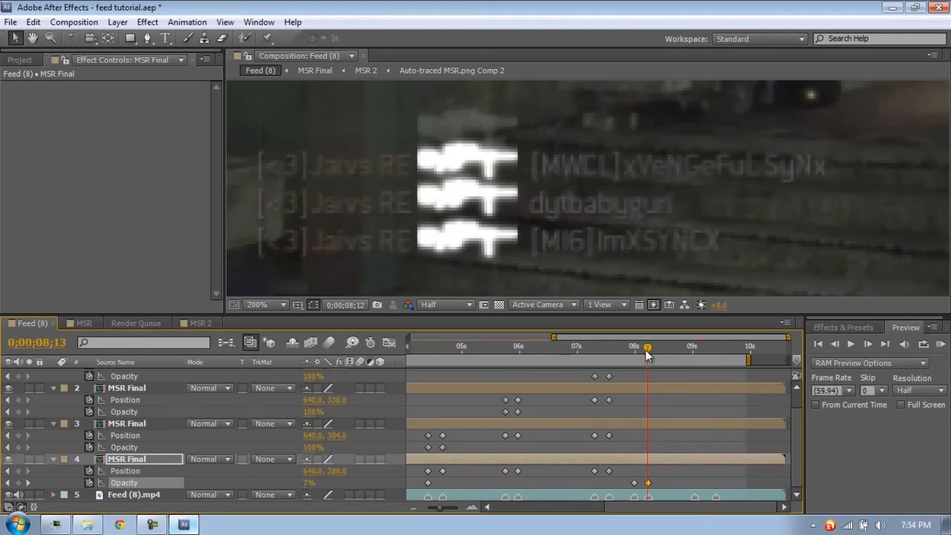
pyautogui.moveTo(647, 350); pyautogui.dragTo(646, 350)
# Step: Fade out the third MSR Final layer with Opacity keyframes of 100% at 0;00;09;02 and 0% at 0;00;09;24
pyautogui.click(672, 346)
pyautogui.click(687, 348)
pyautogui.click(694, 348)
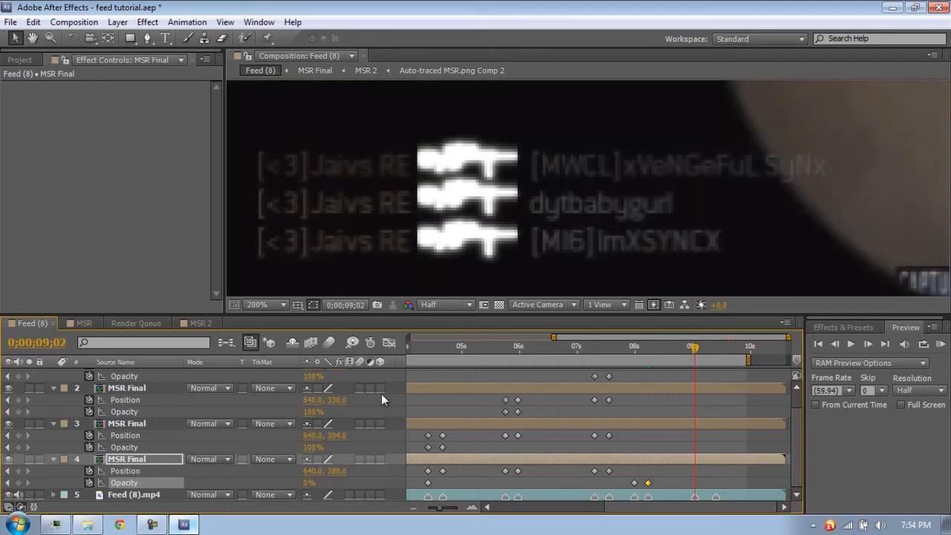
pyautogui.click(18, 448)
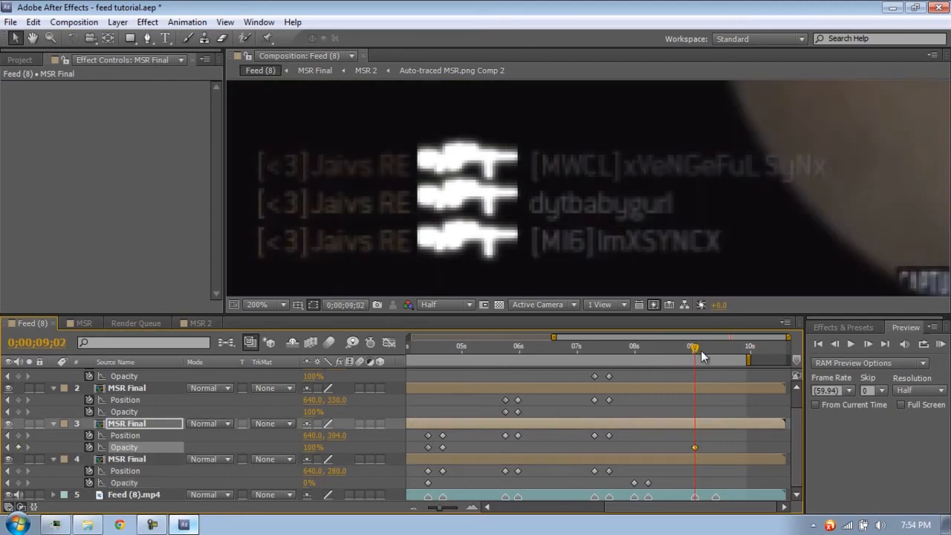
pyautogui.press('space')
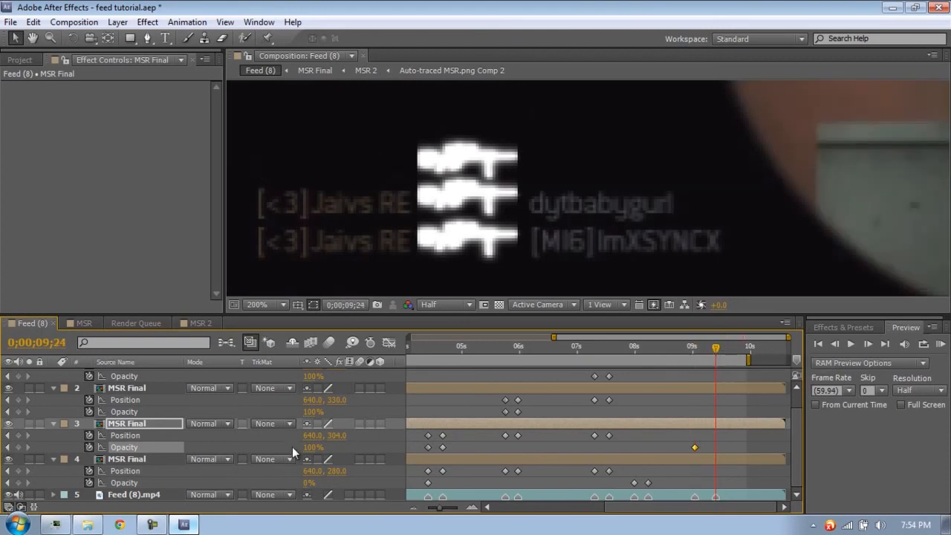
pyautogui.moveTo(314, 448); pyautogui.dragTo(245, 447)
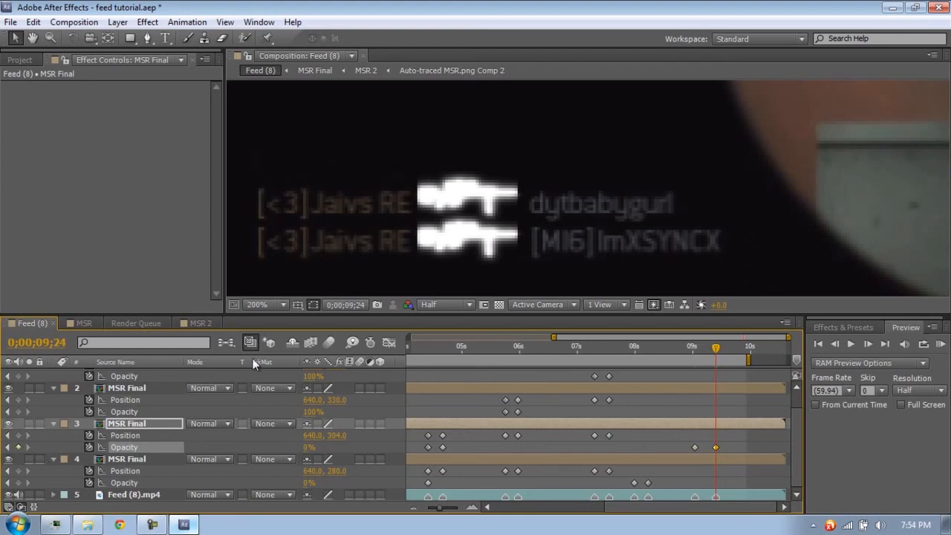
# Step: Fit the composition view up to 100% and show the full duration of Feed (8) in the timeline
pyautogui.click(281, 306)
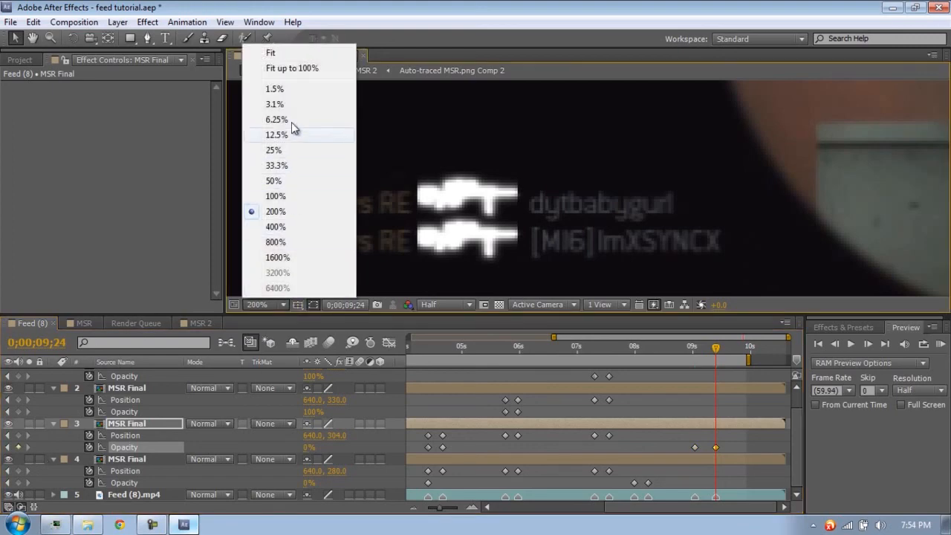
pyautogui.click(291, 69)
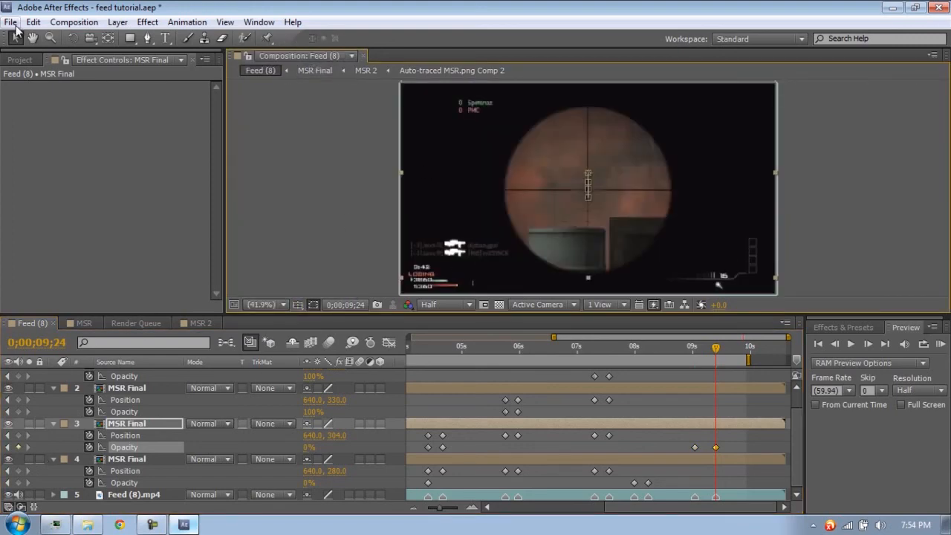
pyautogui.moveTo(446, 509); pyautogui.dragTo(426, 510)
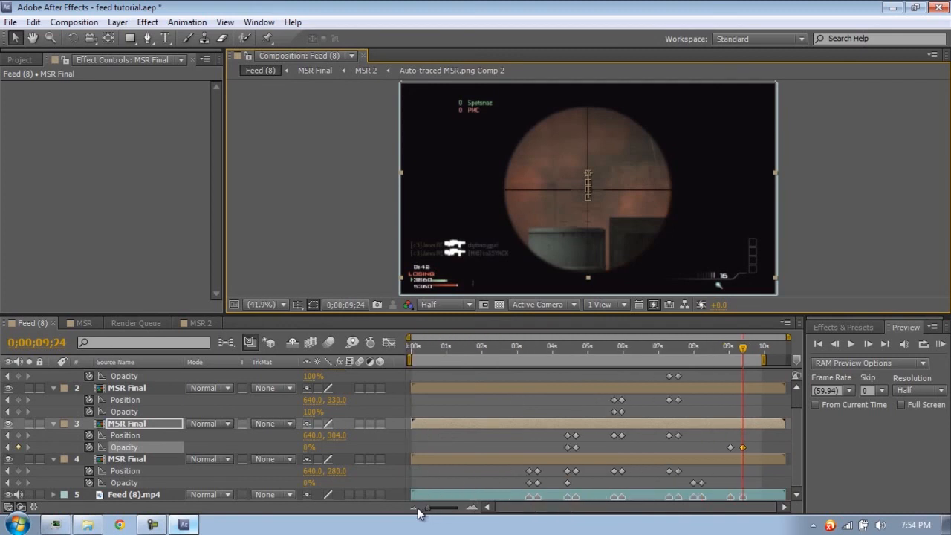
pyautogui.scroll(1, 34, 396)
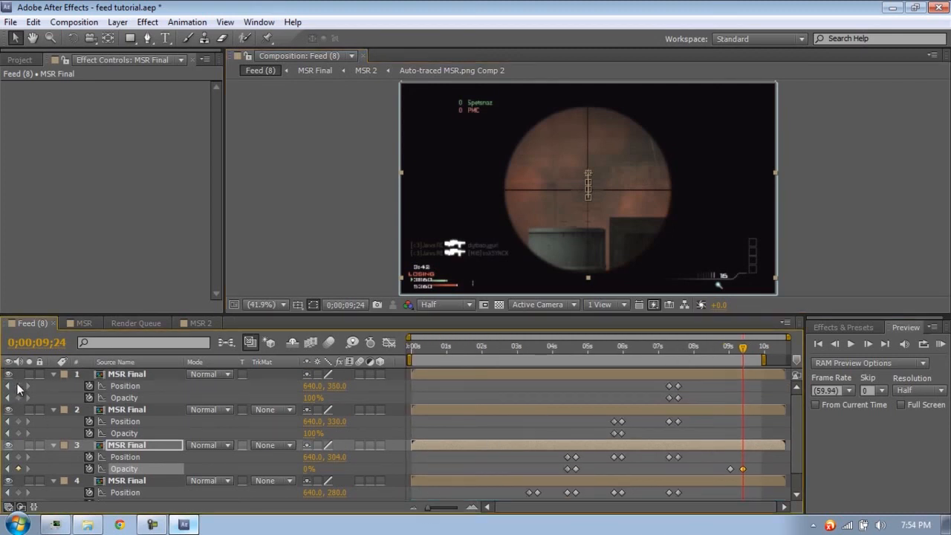
pyautogui.click(162, 526)
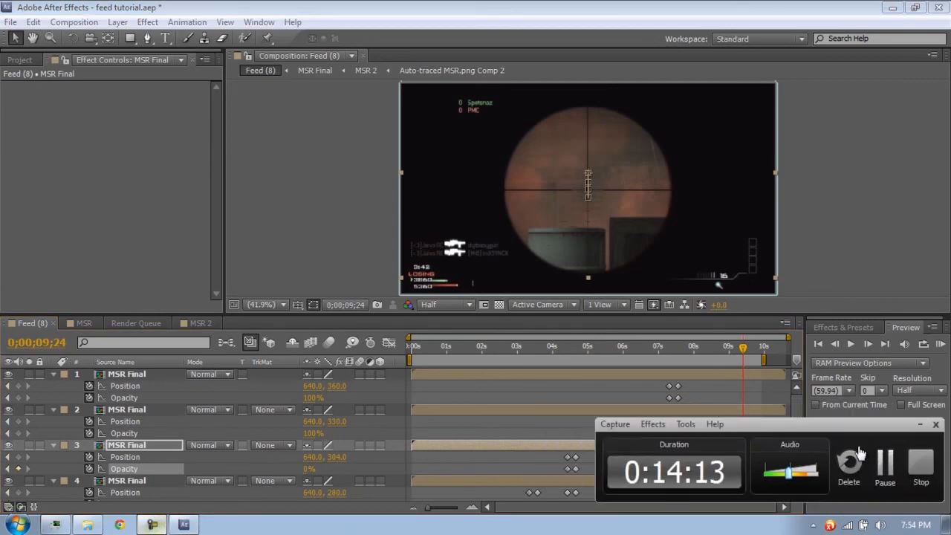
pyautogui.click(884, 462)
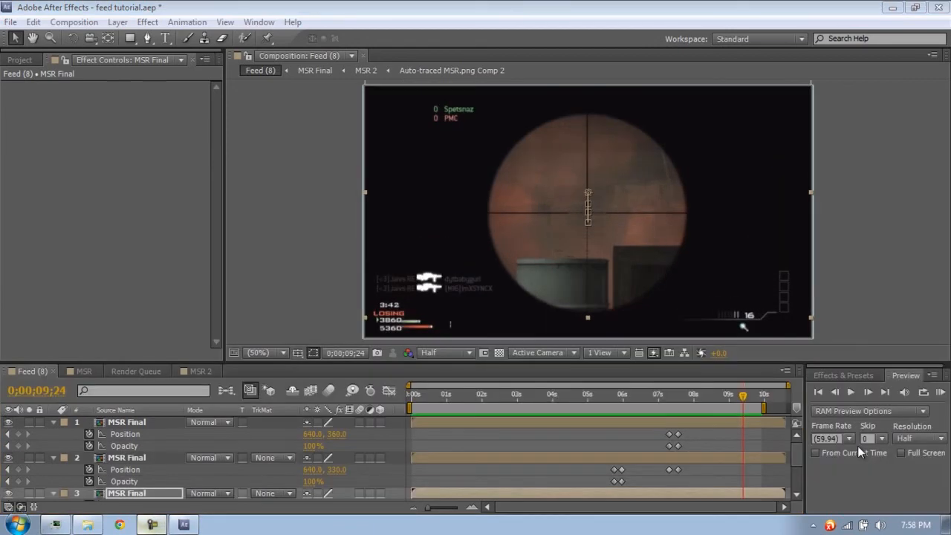
# Step: Play a RAM preview of the Feed (8) composition to check the animated white MSR silhouettes
pyautogui.click(858, 445)
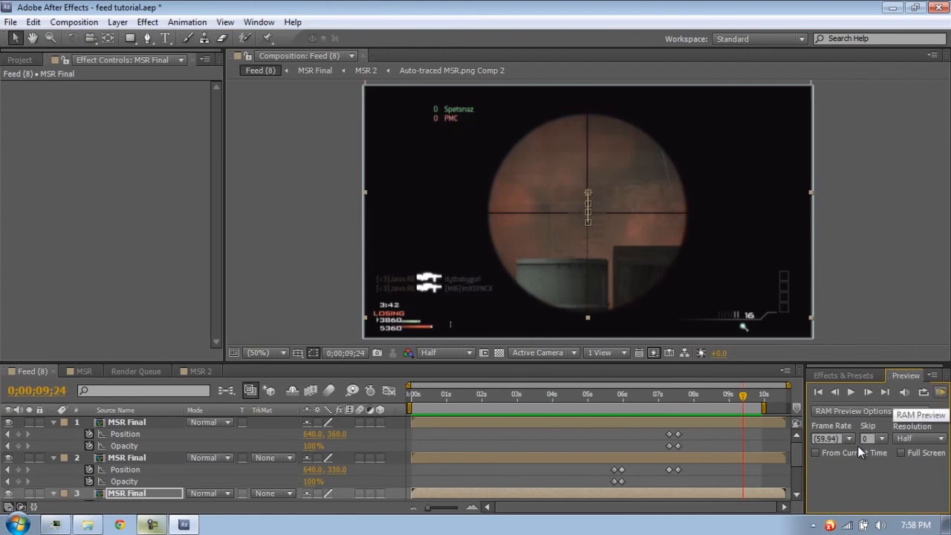
pyautogui.press('KP_0')
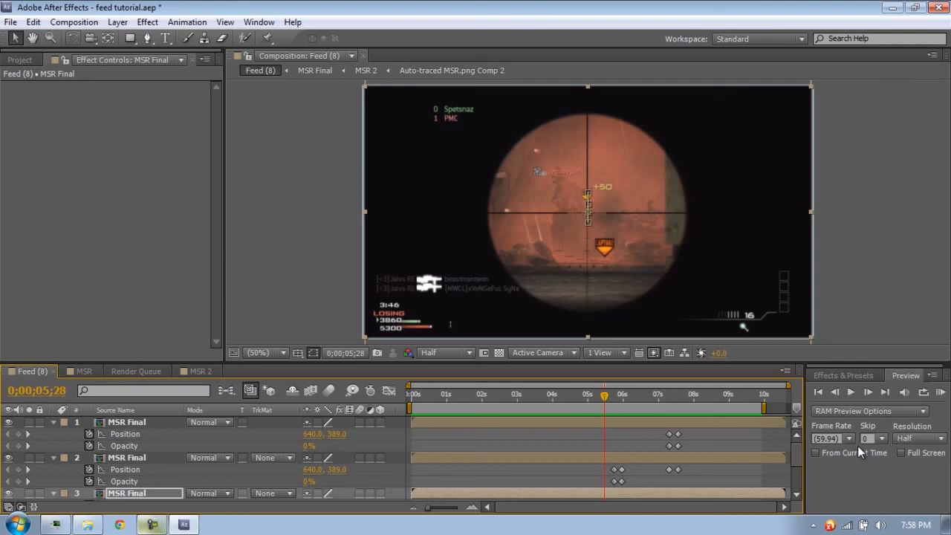
pyautogui.click(147, 22)
pyautogui.click(97, 186)
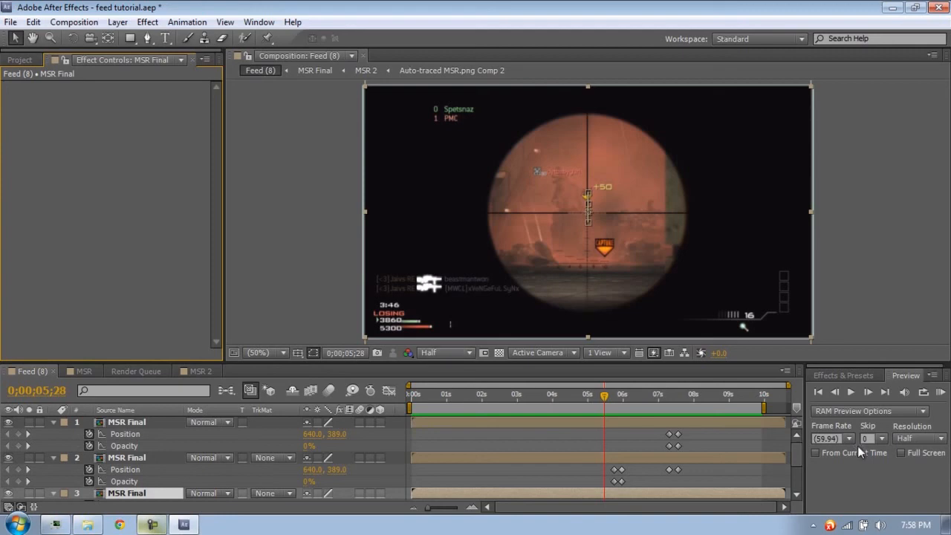
pyautogui.press('space')
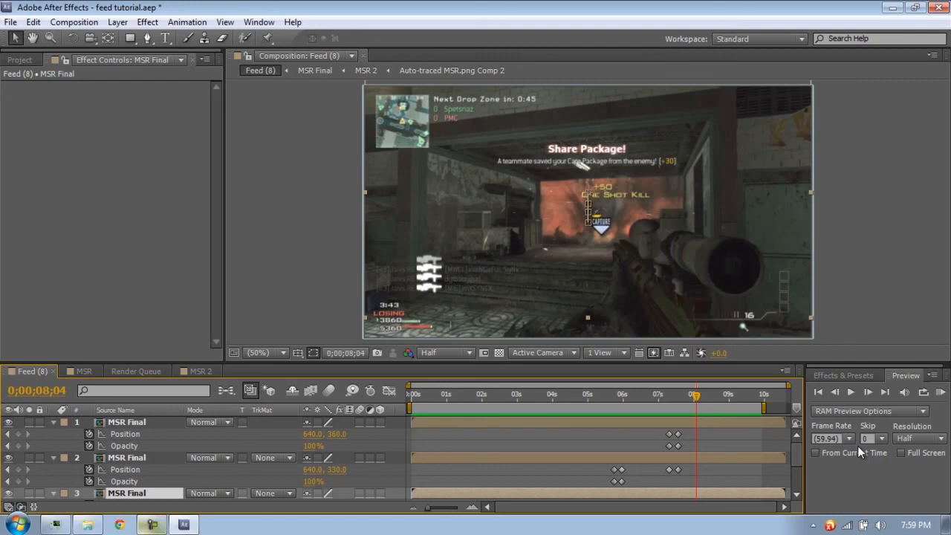
pyautogui.click(153, 526)
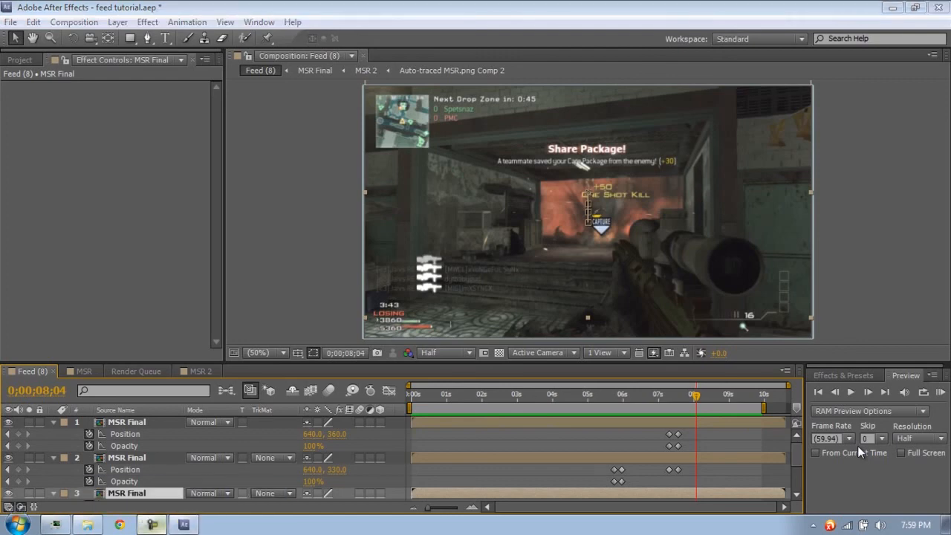